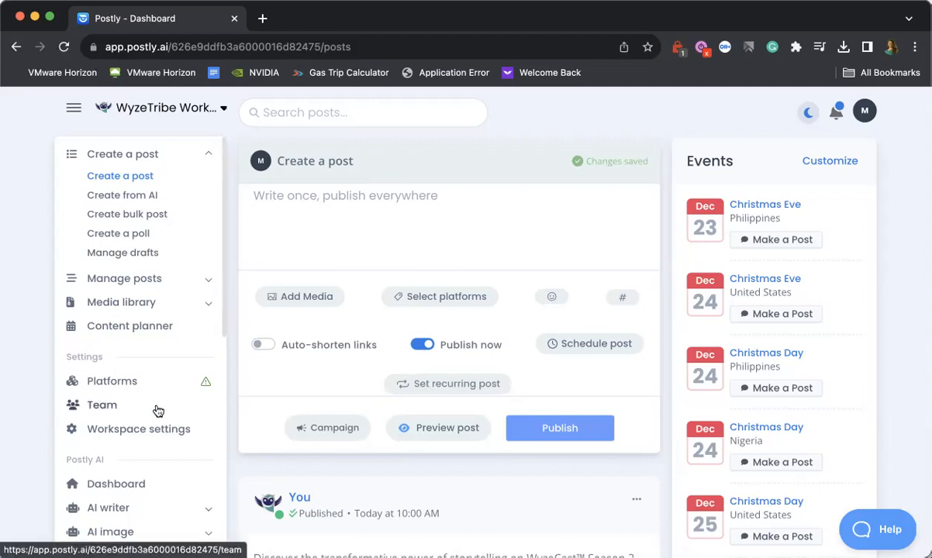
Step: Open the Platforms page and look over the connection notes and available social platforms, including the Telegram connection page
{"action": "left_click", "coordinate": [123, 385]}
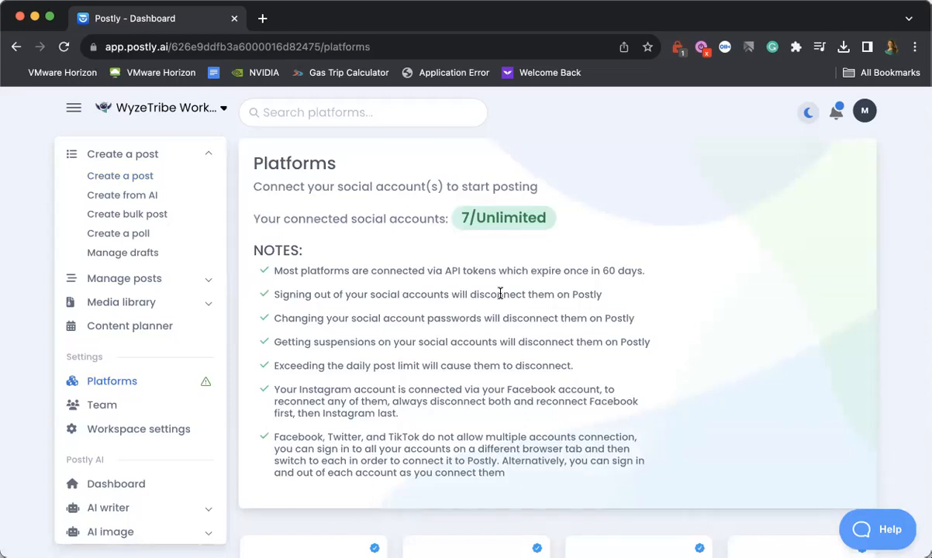
{"action": "scroll", "coordinate": [500, 294], "scroll_direction": "down", "scroll_amount": 5}
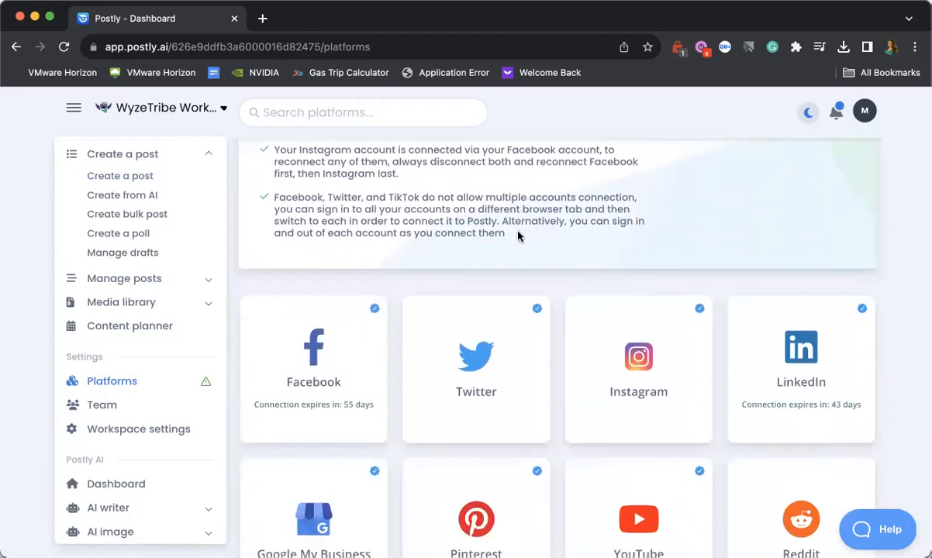
{"action": "scroll", "coordinate": [518, 235], "scroll_direction": "down", "scroll_amount": 2}
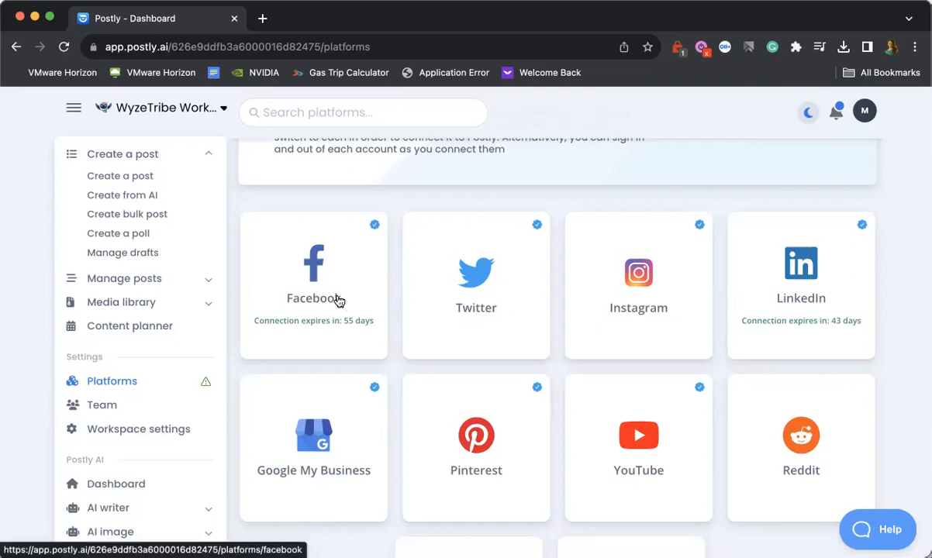
{"action": "scroll", "coordinate": [337, 299], "scroll_direction": "down", "scroll_amount": 4}
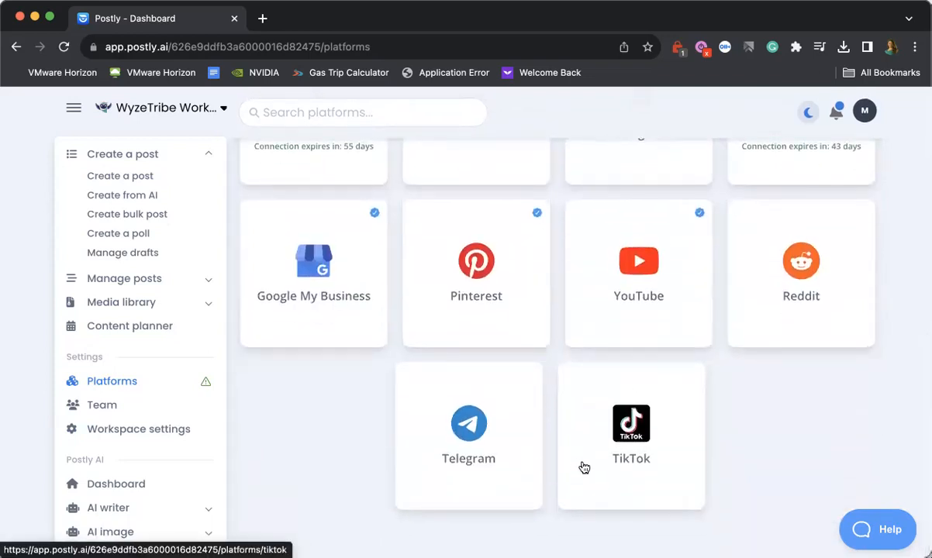
{"action": "left_click", "coordinate": [469, 433]}
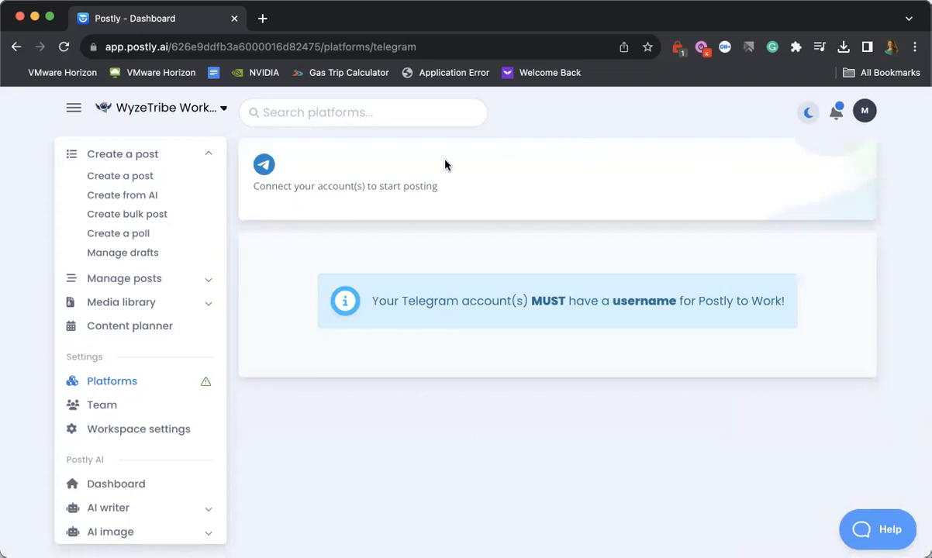
{"action": "left_click", "coordinate": [17, 47]}
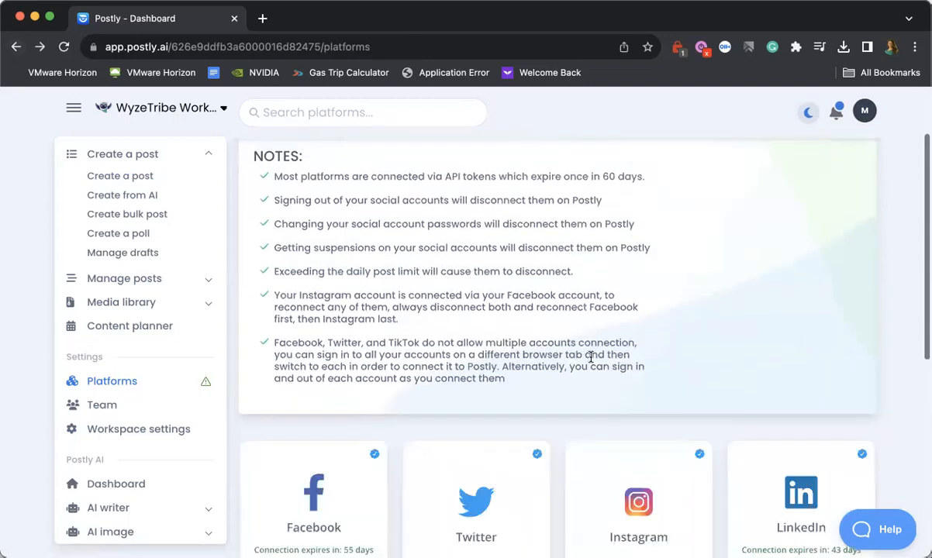
Step: Open the connected Facebook account from the Platforms page, then disconnect it and revoke its access
{"action": "scroll", "coordinate": [592, 413], "scroll_direction": "up", "scroll_amount": 4}
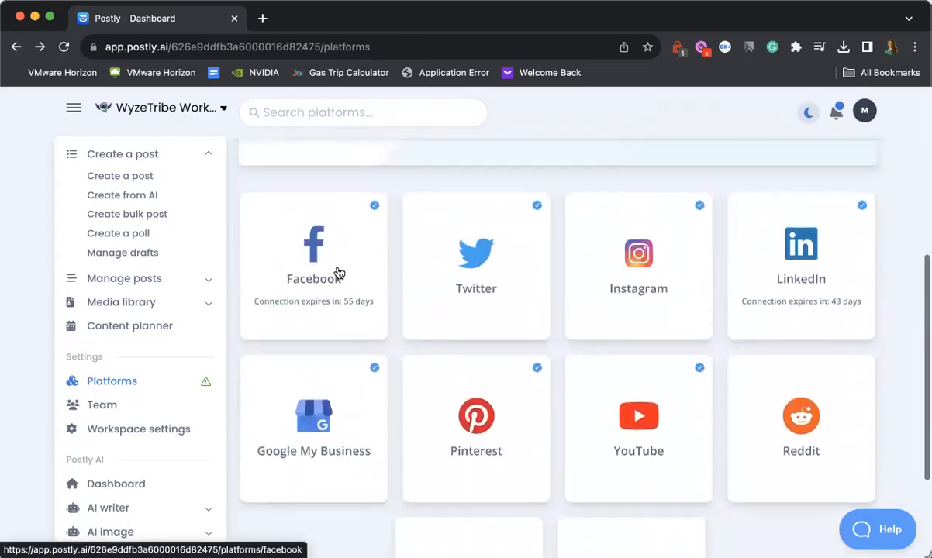
{"action": "left_click", "coordinate": [337, 269]}
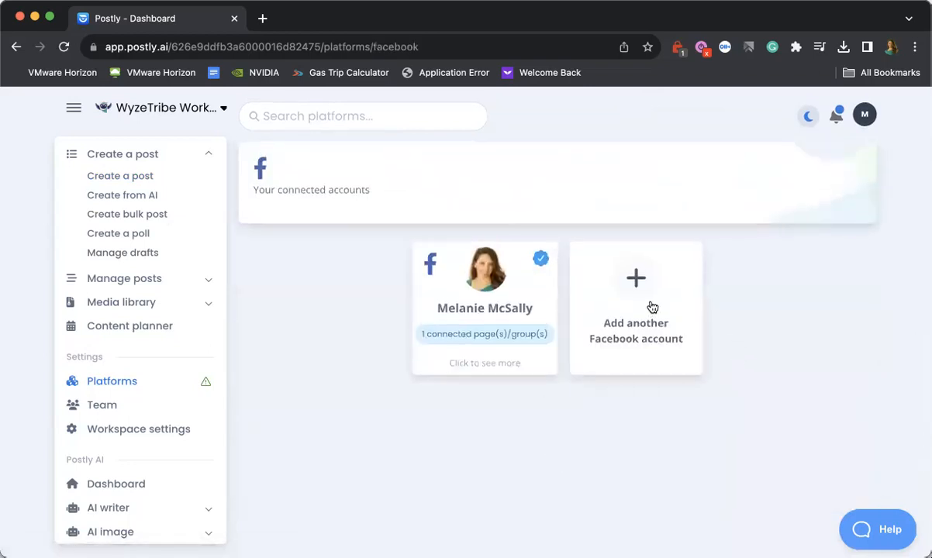
{"action": "left_click", "coordinate": [463, 327]}
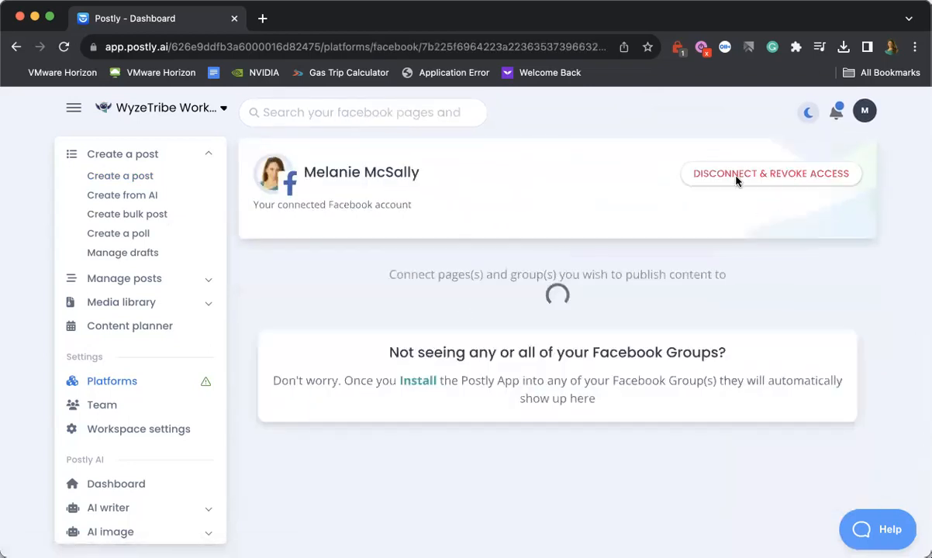
{"action": "left_click", "coordinate": [736, 177]}
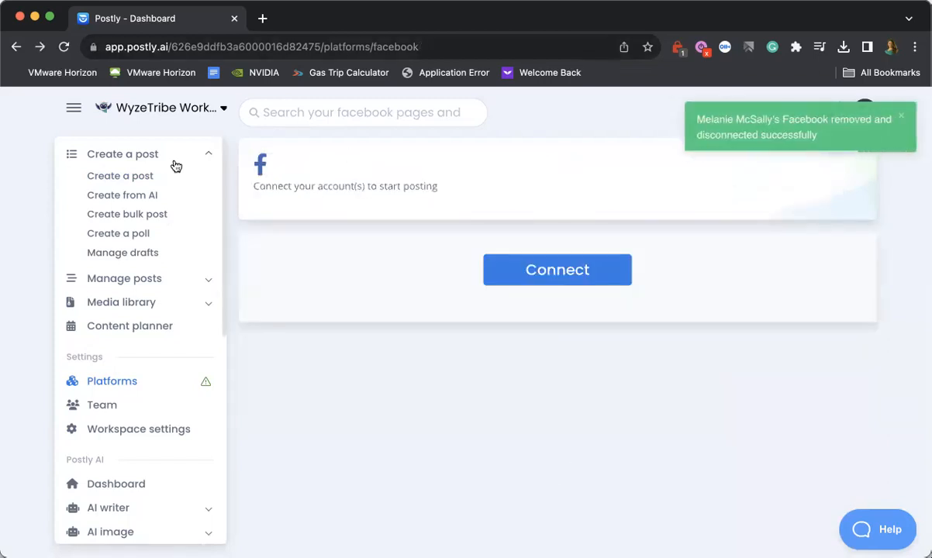
Step: Return to the Platforms page and reconnect the Facebook account
{"action": "left_click", "coordinate": [122, 385]}
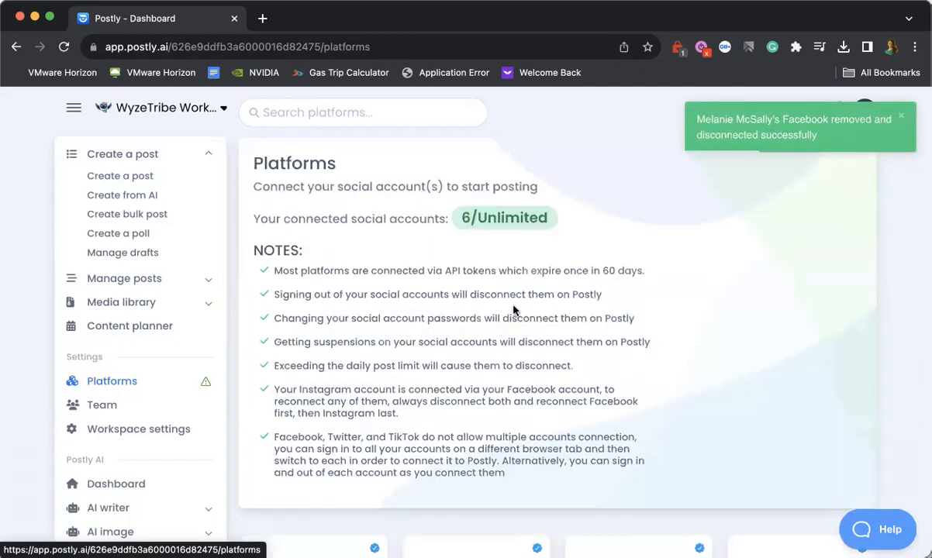
{"action": "scroll", "coordinate": [521, 309], "scroll_direction": "down", "scroll_amount": 1}
{"action": "scroll", "coordinate": [522, 313], "scroll_direction": "down", "scroll_amount": 5}
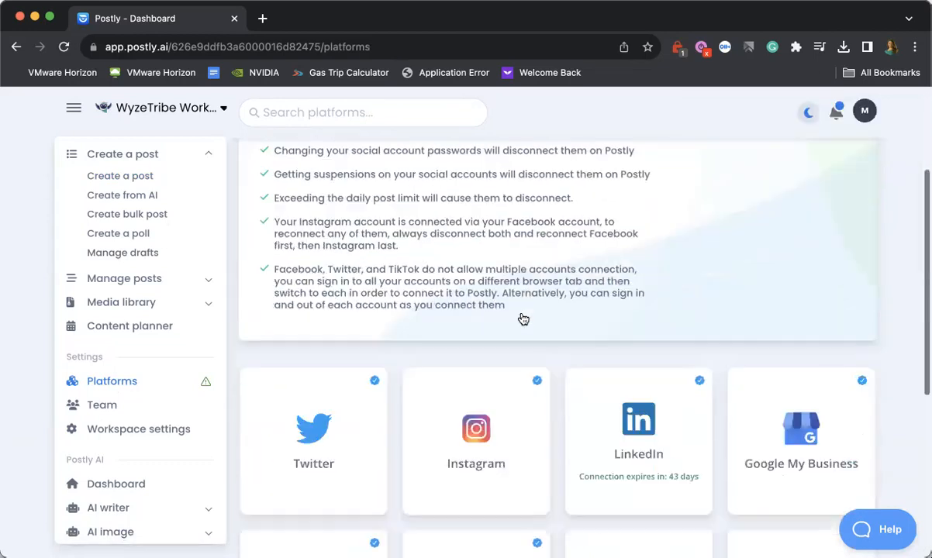
{"action": "scroll", "coordinate": [523, 319], "scroll_direction": "down", "scroll_amount": 1}
{"action": "scroll", "coordinate": [523, 318], "scroll_direction": "up", "scroll_amount": 1}
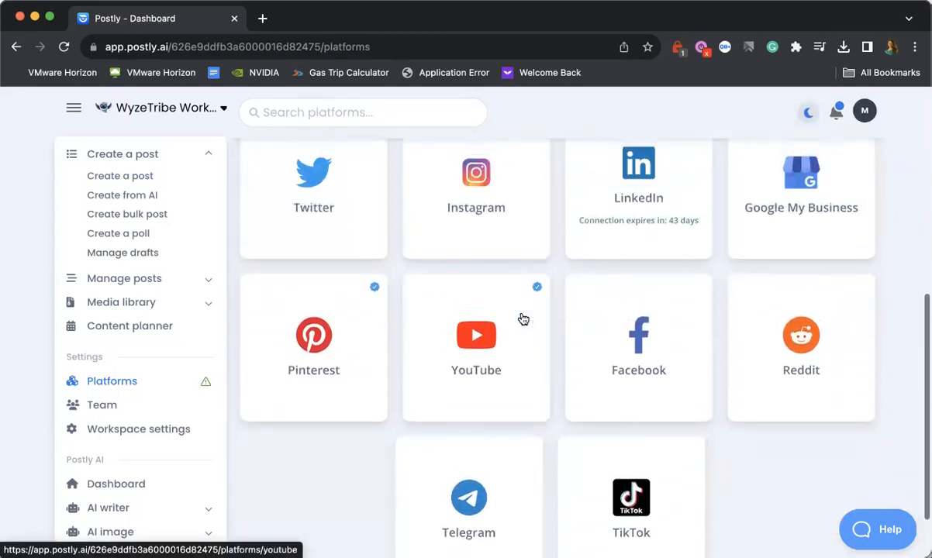
{"action": "left_click", "coordinate": [648, 357]}
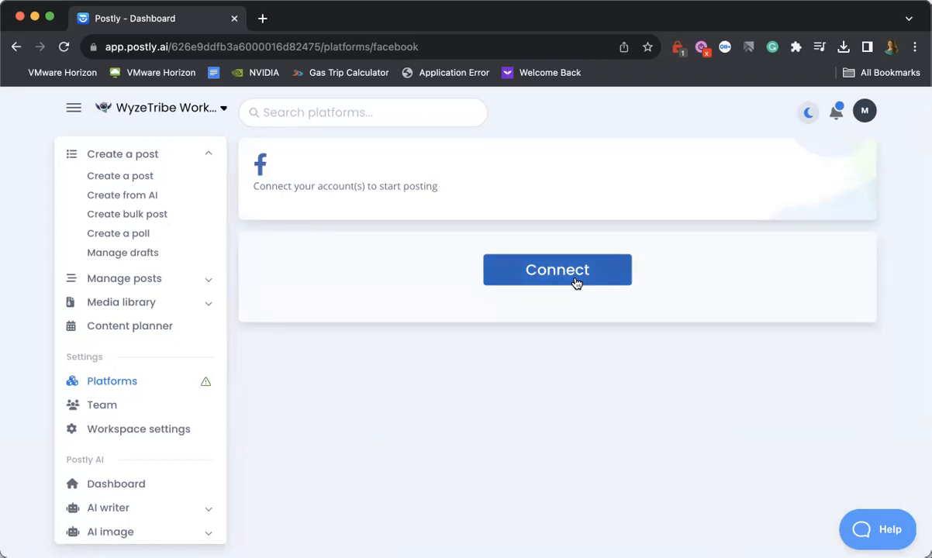
{"action": "left_click", "coordinate": [575, 281]}
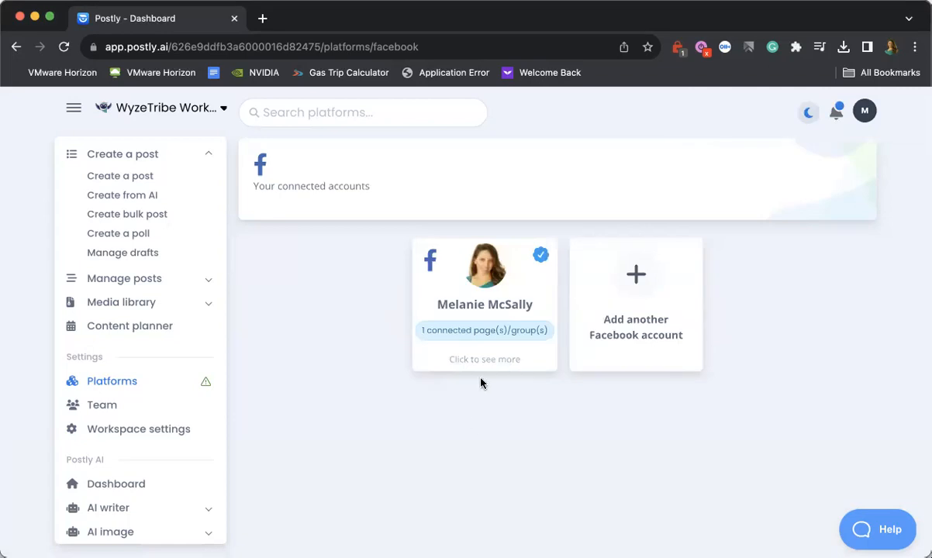
Step: Open the connected Facebook account and look over the pages and groups that can be connected for publishing
{"action": "left_click", "coordinate": [489, 333]}
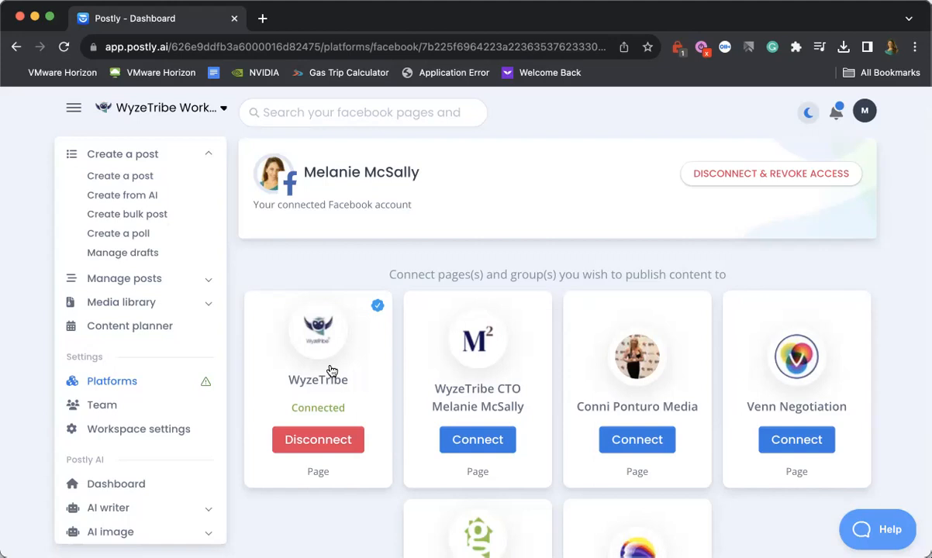
{"action": "scroll", "coordinate": [331, 371], "scroll_direction": "down", "scroll_amount": 5}
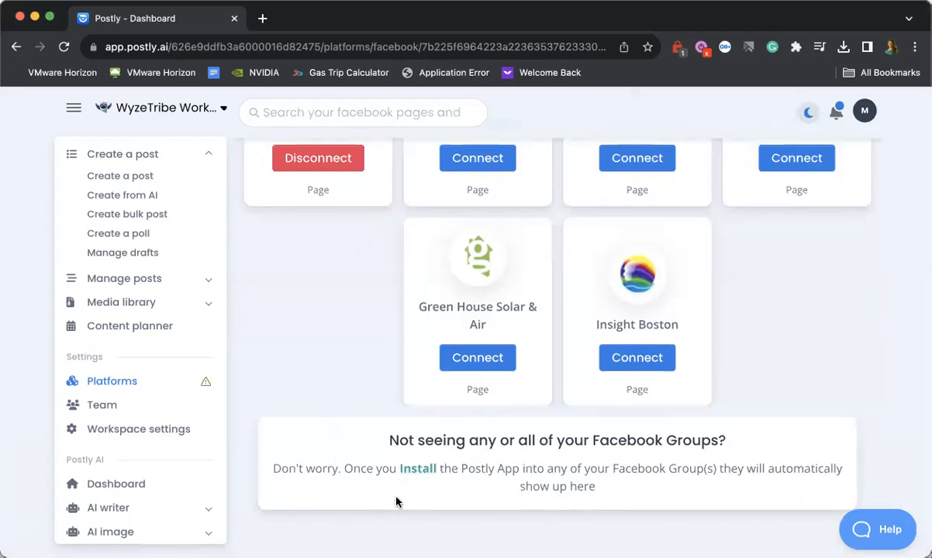
{"action": "scroll", "coordinate": [487, 497], "scroll_direction": "up", "scroll_amount": 1}
{"action": "scroll", "coordinate": [486, 497], "scroll_direction": "up", "scroll_amount": 4}
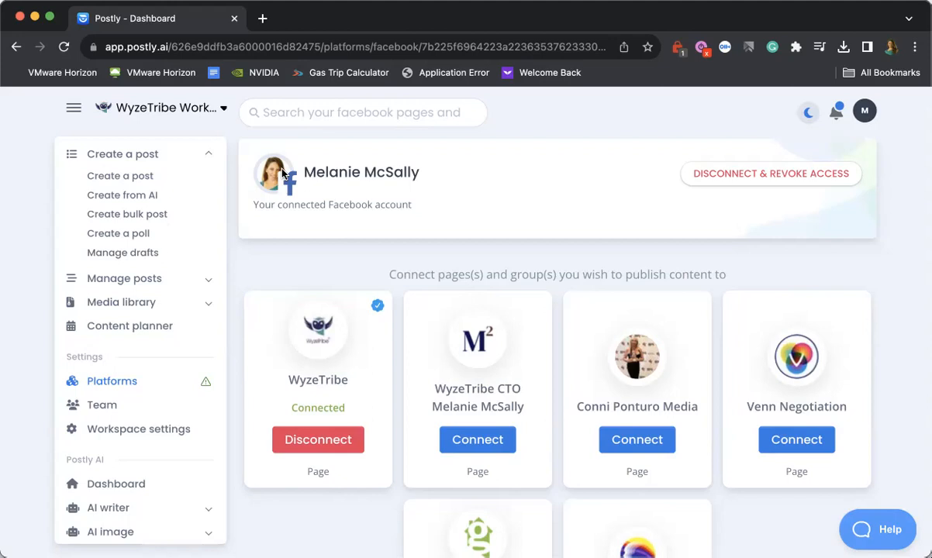
Step: Return to the Platforms page and look over the connection status of the social platforms
{"action": "left_click", "coordinate": [116, 384]}
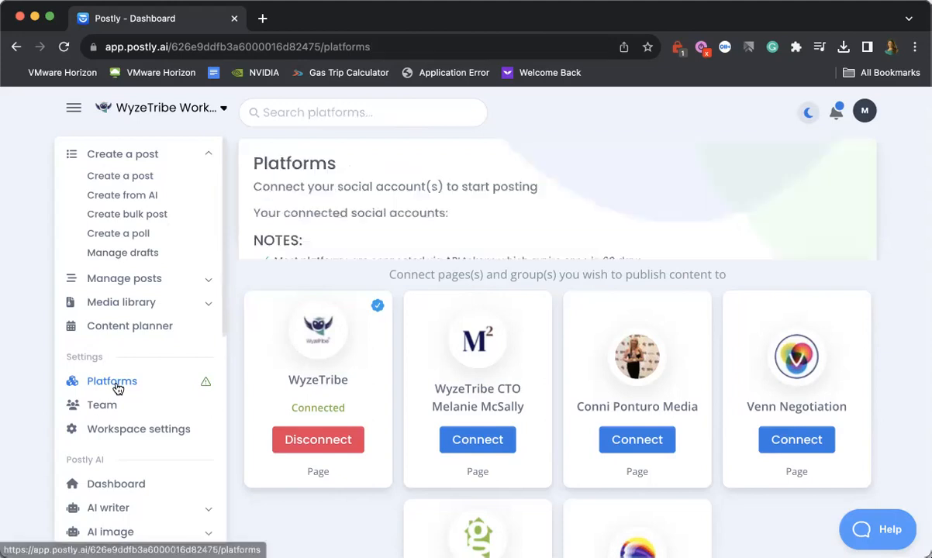
{"action": "scroll", "coordinate": [604, 347], "scroll_direction": "down", "scroll_amount": 5}
{"action": "scroll", "coordinate": [605, 350], "scroll_direction": "down", "scroll_amount": 3}
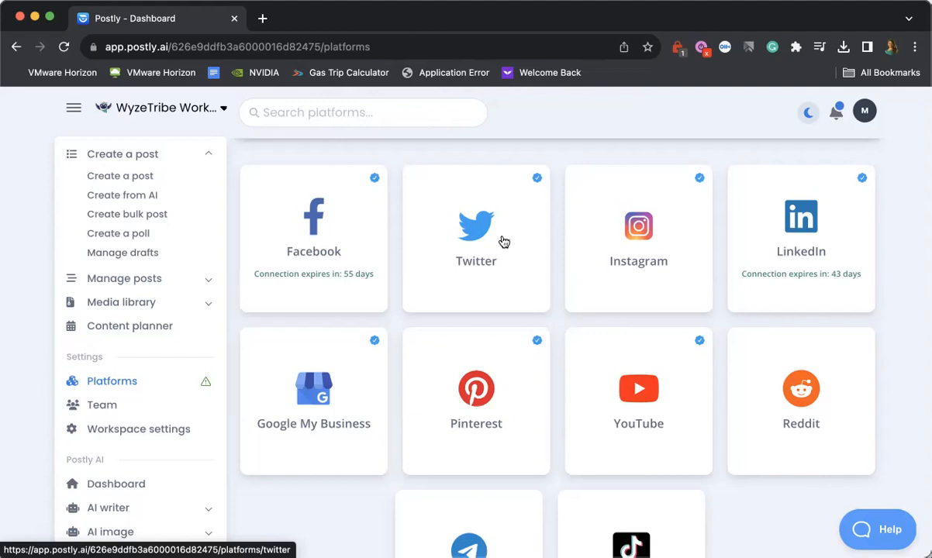
{"action": "scroll", "coordinate": [78, 272], "scroll_direction": "down", "scroll_amount": 1}
{"action": "scroll", "coordinate": [89, 233], "scroll_direction": "up", "scroll_amount": 1}
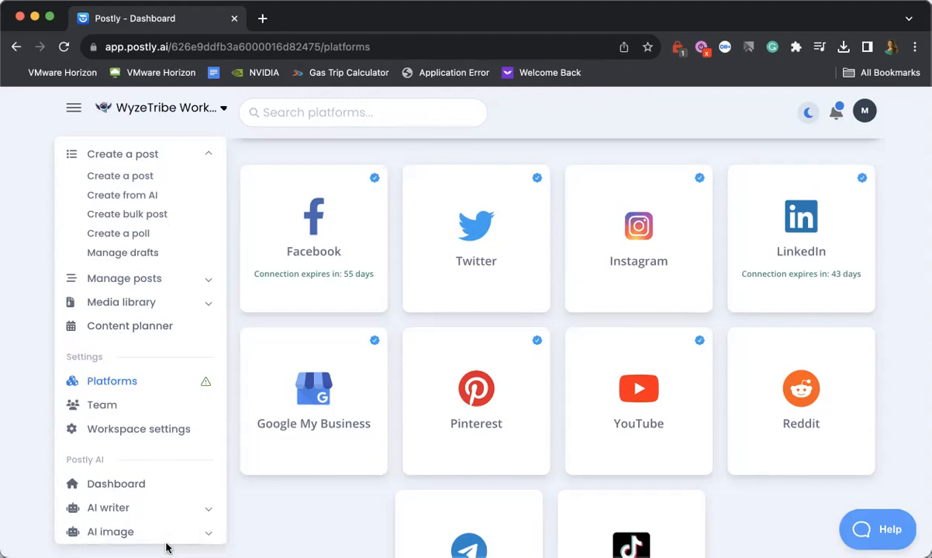
{"action": "scroll", "coordinate": [167, 481], "scroll_direction": "down", "scroll_amount": 4}
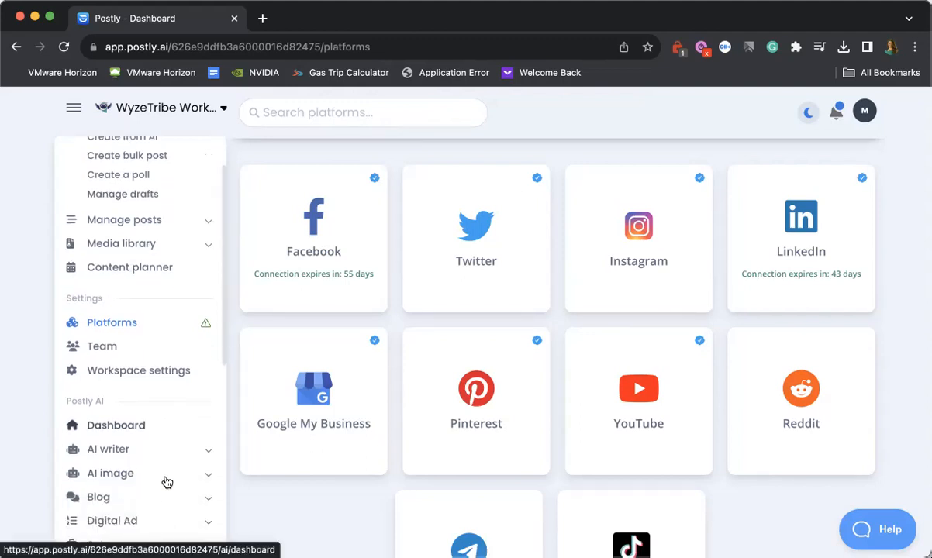
{"action": "scroll", "coordinate": [167, 481], "scroll_direction": "down", "scroll_amount": 4}
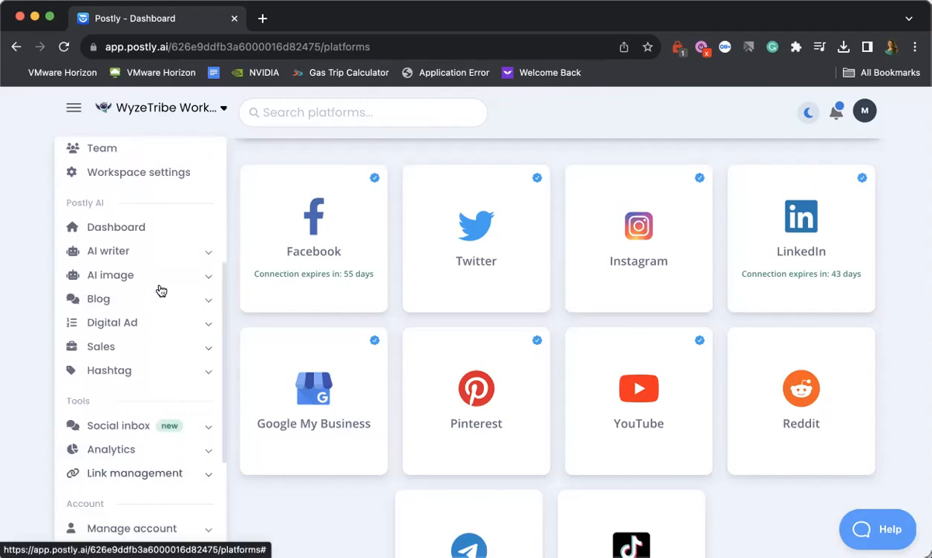
{"action": "scroll", "coordinate": [177, 489], "scroll_direction": "down", "scroll_amount": 3}
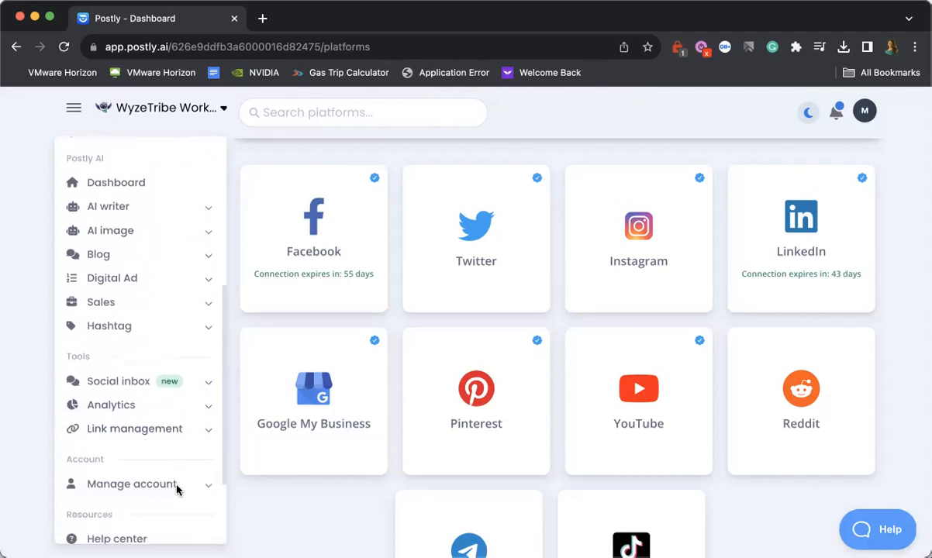
{"action": "scroll", "coordinate": [178, 490], "scroll_direction": "up", "scroll_amount": 10}
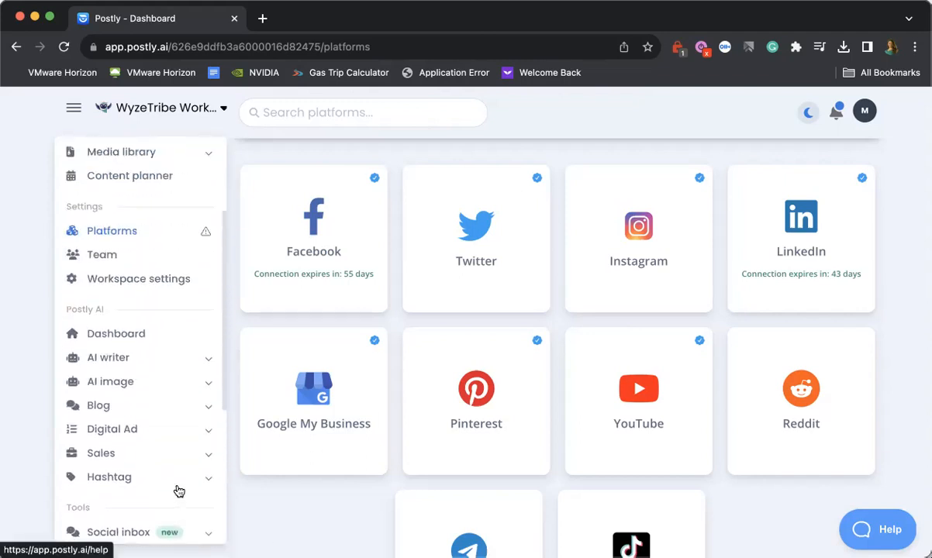
{"action": "scroll", "coordinate": [178, 490], "scroll_direction": "up", "scroll_amount": 2}
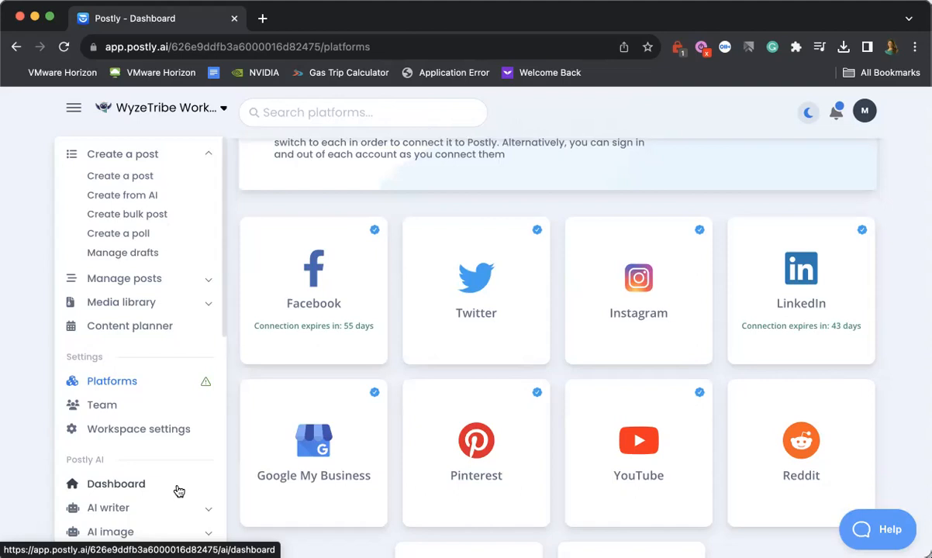
Step: Open the Content planner and look through the published and scheduled posts for December 2023
{"action": "left_click", "coordinate": [125, 330]}
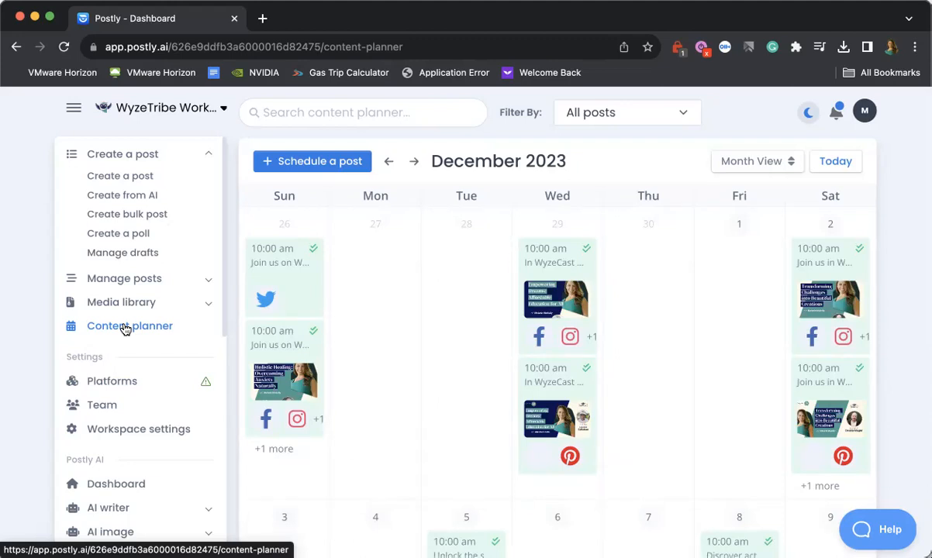
{"action": "scroll", "coordinate": [125, 327], "scroll_direction": "down", "scroll_amount": 3}
{"action": "scroll", "coordinate": [360, 324], "scroll_direction": "down", "scroll_amount": 5}
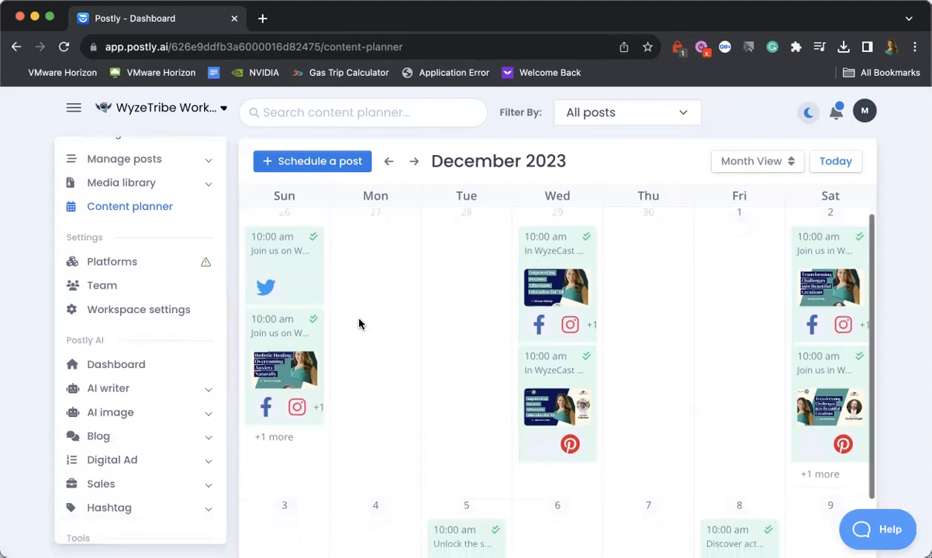
{"action": "scroll", "coordinate": [360, 324], "scroll_direction": "down", "scroll_amount": 10}
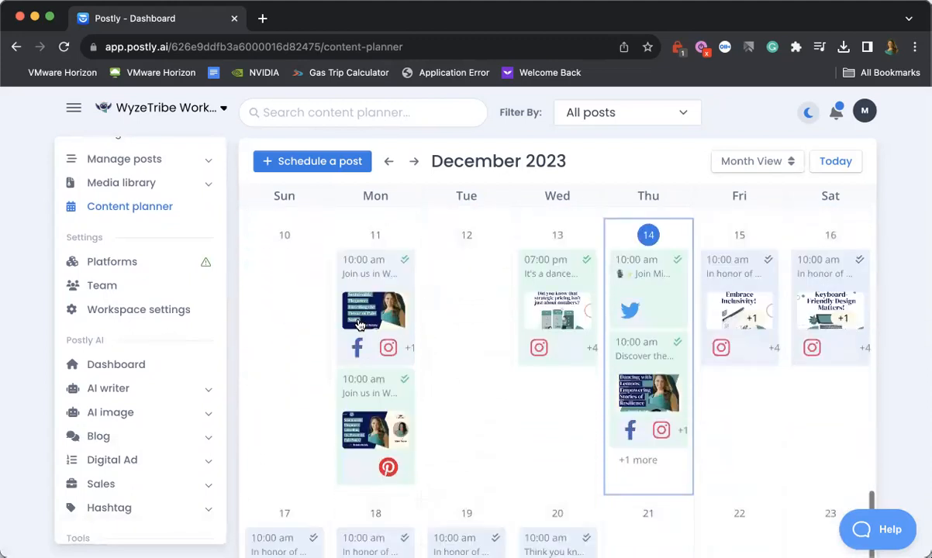
{"action": "scroll", "coordinate": [359, 324], "scroll_direction": "down", "scroll_amount": 9}
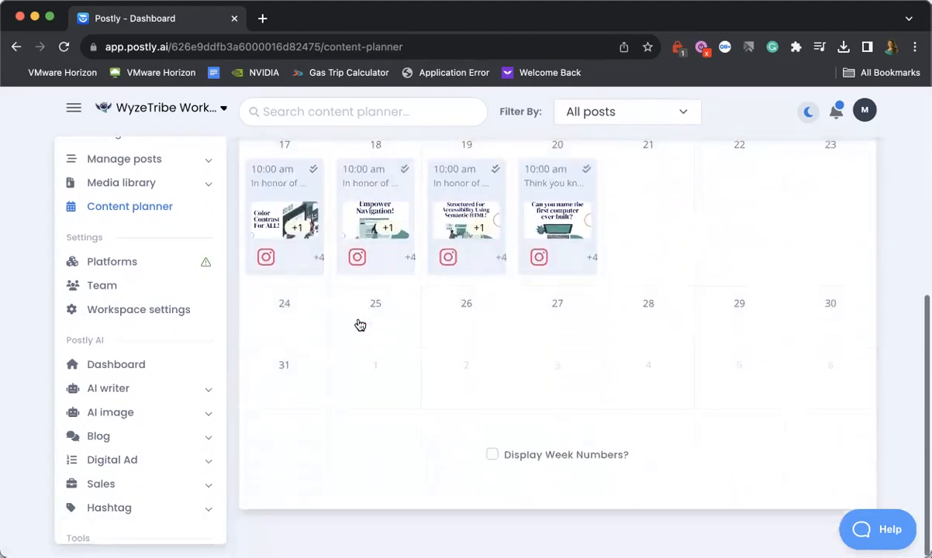
{"action": "scroll", "coordinate": [360, 325], "scroll_direction": "up", "scroll_amount": 10}
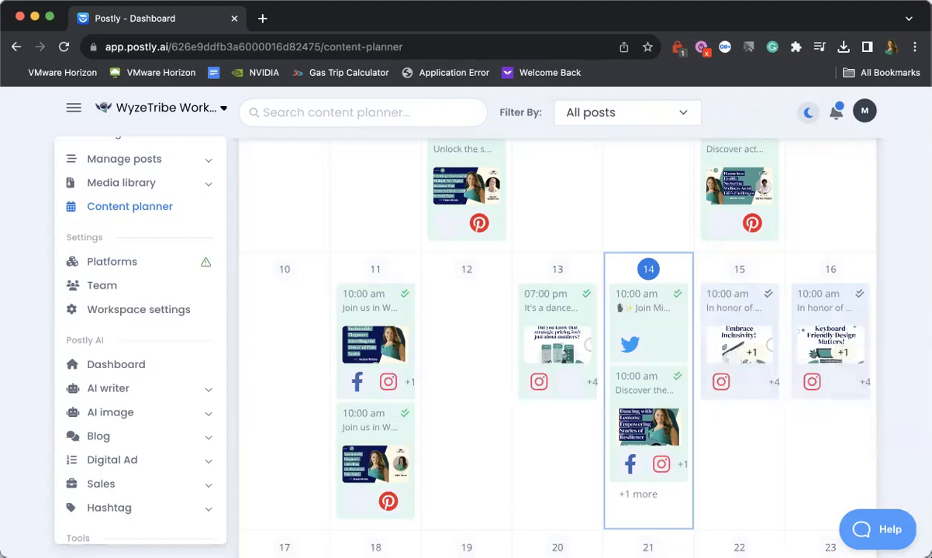
Step: Open the December 15 "Embrace Inclusivity!" post and examine its content, target accounts and per-platform metadata
{"action": "left_click", "coordinate": [737, 316]}
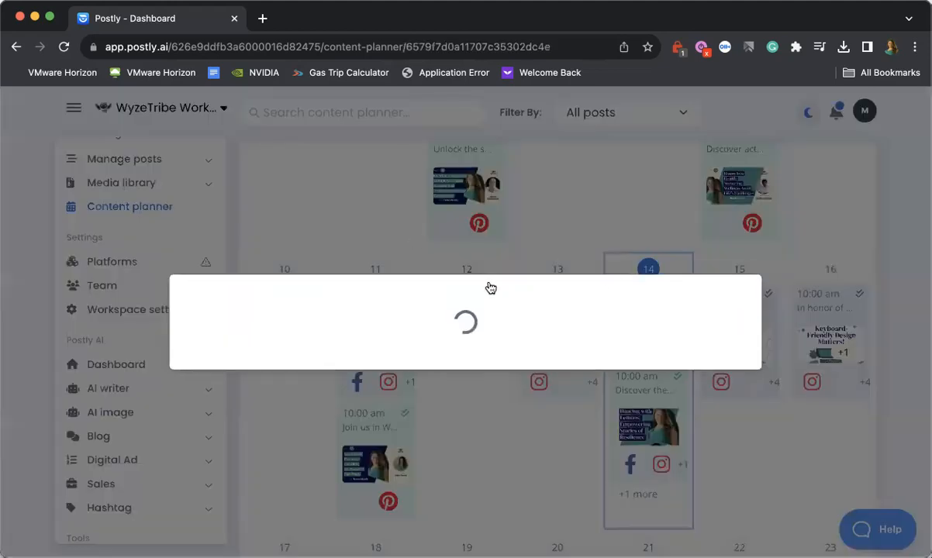
{"action": "scroll", "coordinate": [494, 410], "scroll_direction": "down", "scroll_amount": 2}
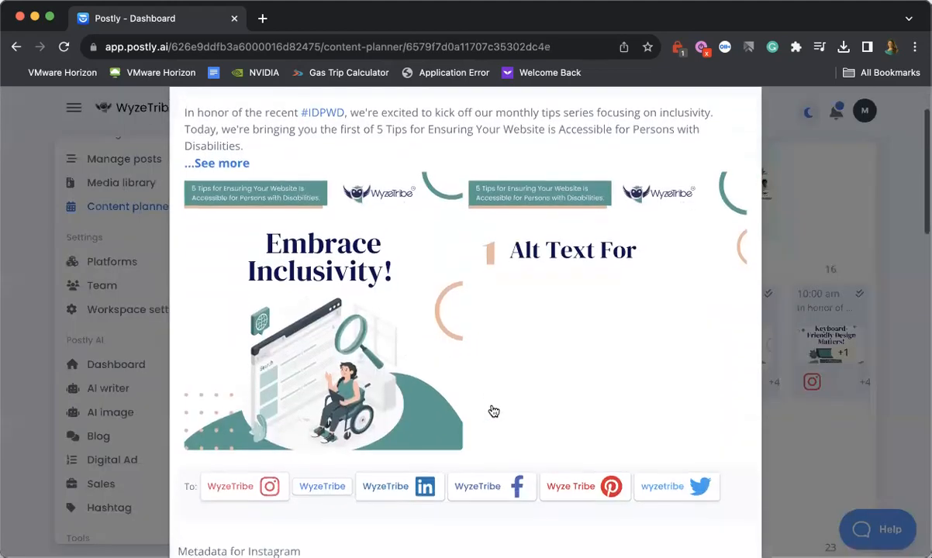
{"action": "scroll", "coordinate": [491, 410], "scroll_direction": "down", "scroll_amount": 2}
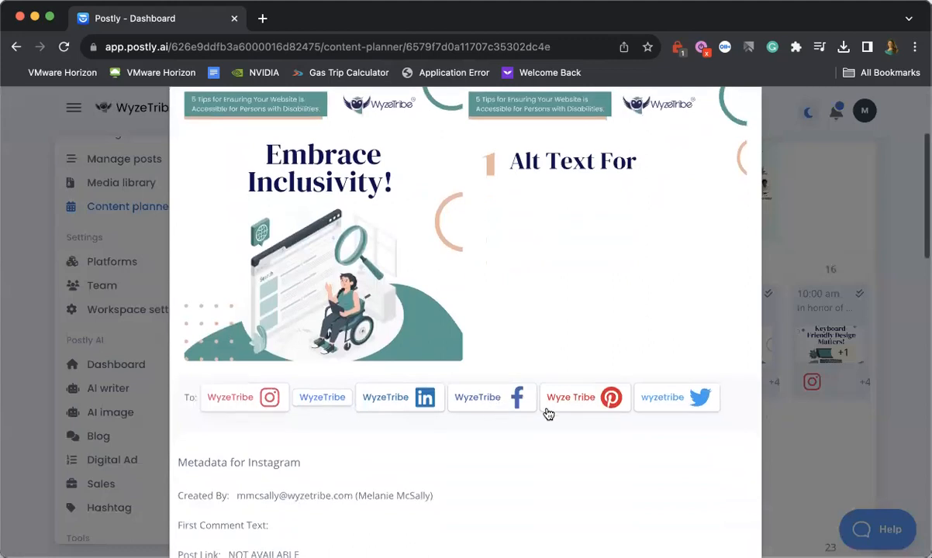
{"action": "scroll", "coordinate": [389, 458], "scroll_direction": "down", "scroll_amount": 6}
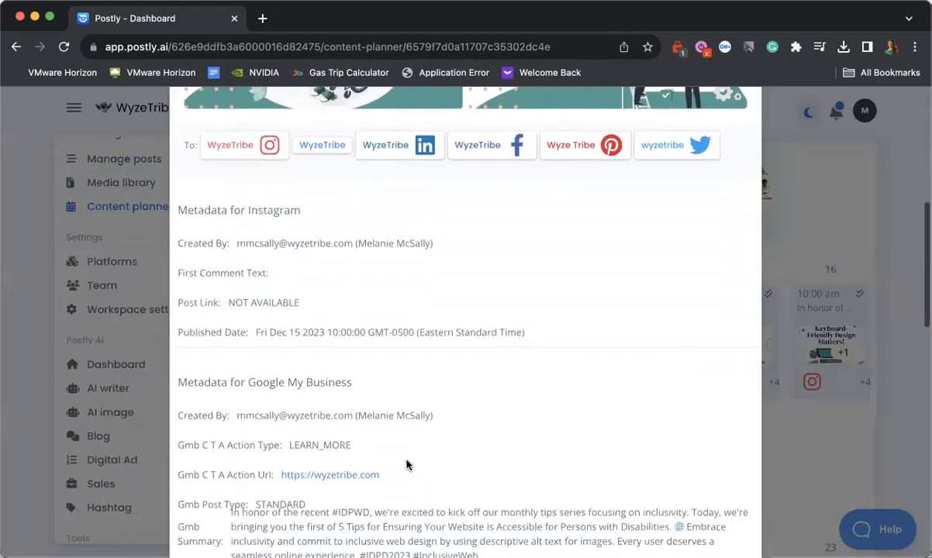
Step: Review the rest of the December 15 post's per-platform metadata and its available post actions, and close the post
{"action": "scroll", "coordinate": [405, 464], "scroll_direction": "down", "scroll_amount": 10}
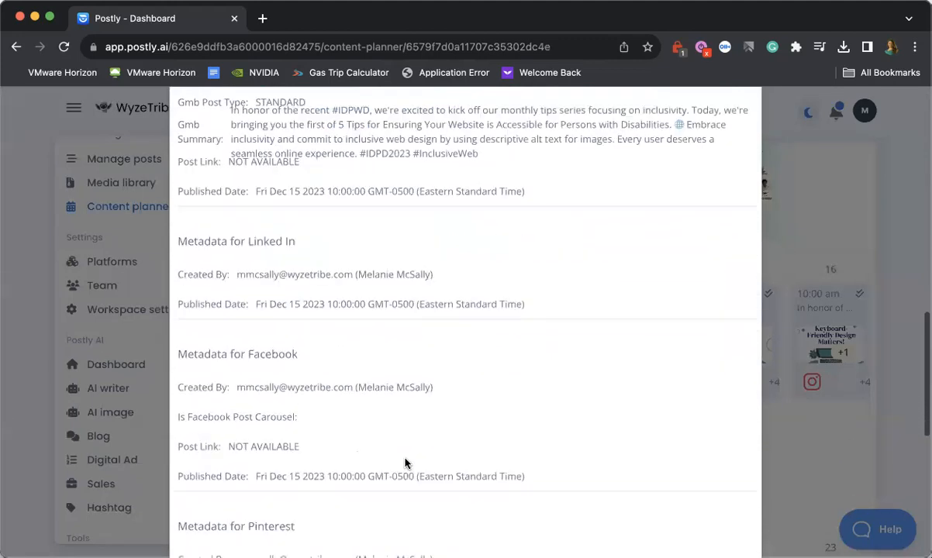
{"action": "scroll", "coordinate": [405, 464], "scroll_direction": "down", "scroll_amount": 8}
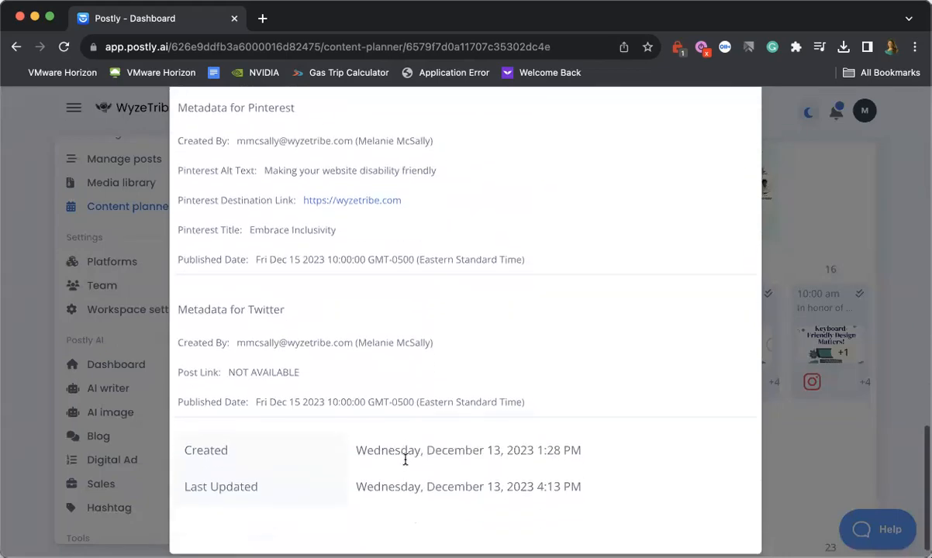
{"action": "scroll", "coordinate": [405, 462], "scroll_direction": "up", "scroll_amount": 20}
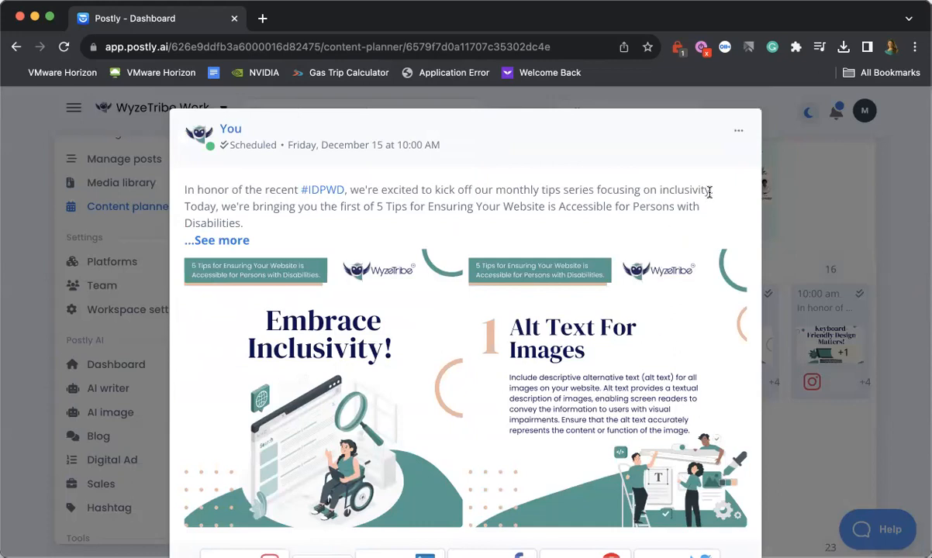
{"action": "left_click", "coordinate": [739, 135]}
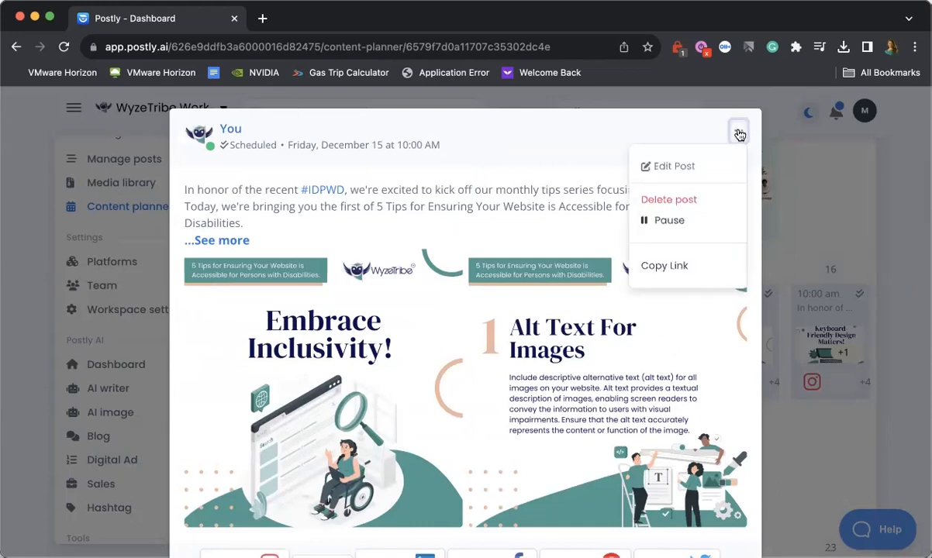
{"action": "left_click", "coordinate": [579, 132]}
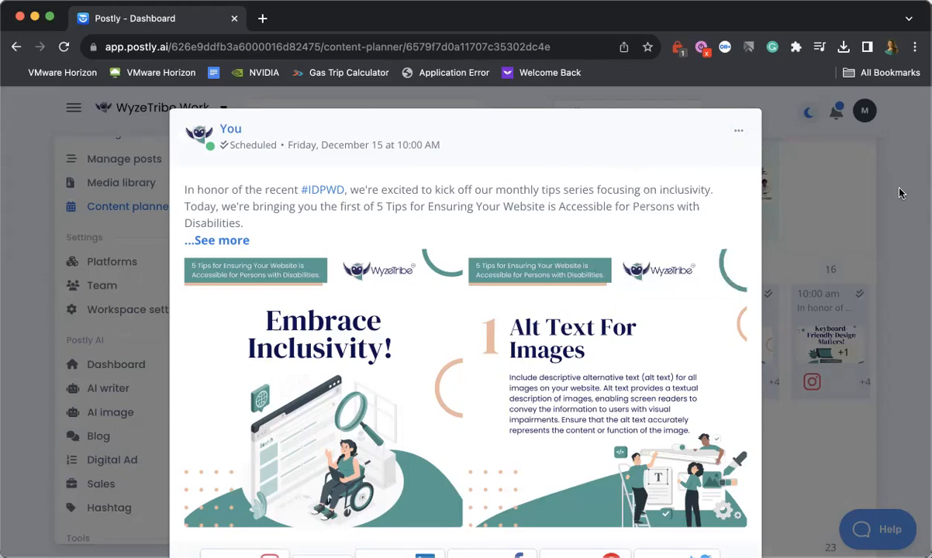
{"action": "left_click", "coordinate": [847, 183]}
Step: Open the first published post on December 8, look over its republish and delete options, and close it
{"action": "scroll", "coordinate": [807, 227], "scroll_direction": "up", "scroll_amount": 3}
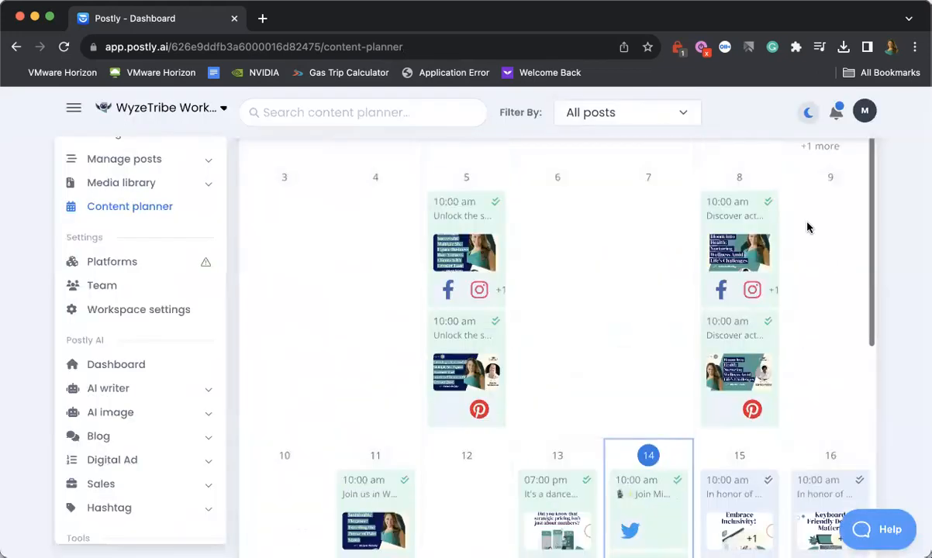
{"action": "left_click", "coordinate": [740, 202]}
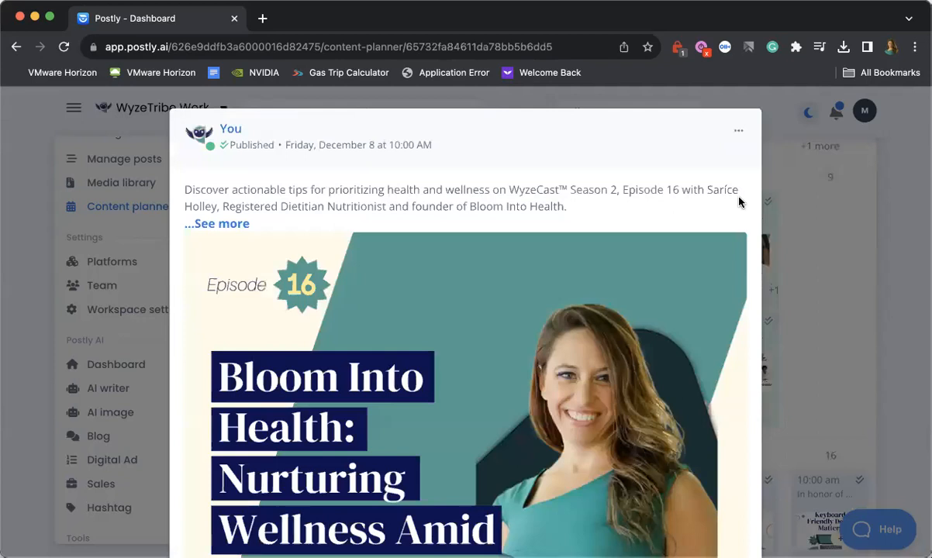
{"action": "left_click", "coordinate": [738, 135]}
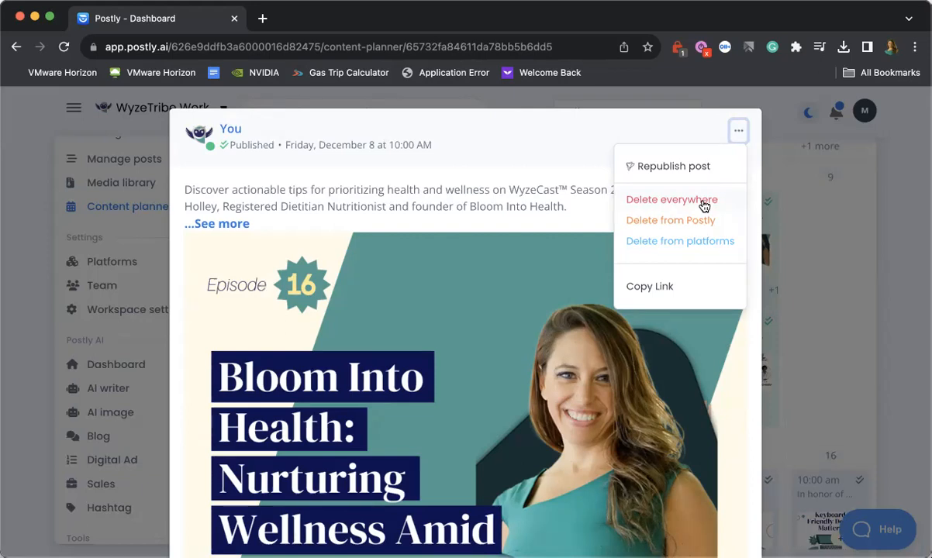
{"action": "left_click", "coordinate": [897, 160]}
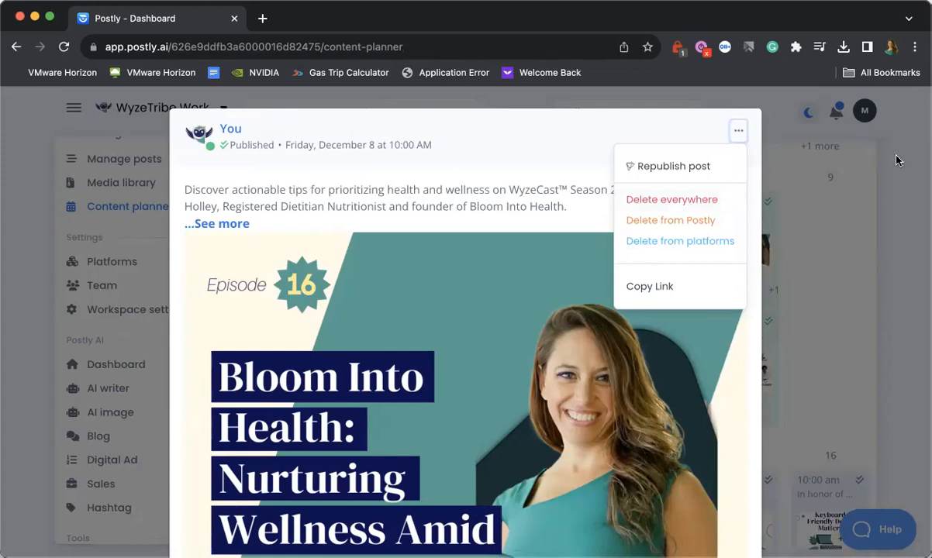
Step: Try to schedule a new post on December 6 in the content planner calendar
{"action": "scroll", "coordinate": [552, 296], "scroll_direction": "down", "scroll_amount": 5}
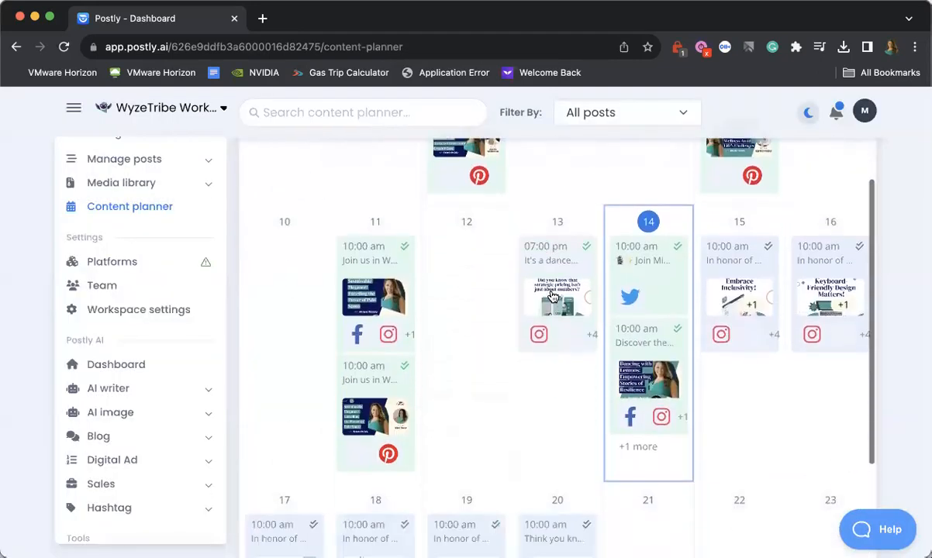
{"action": "scroll", "coordinate": [551, 296], "scroll_direction": "down", "scroll_amount": 4}
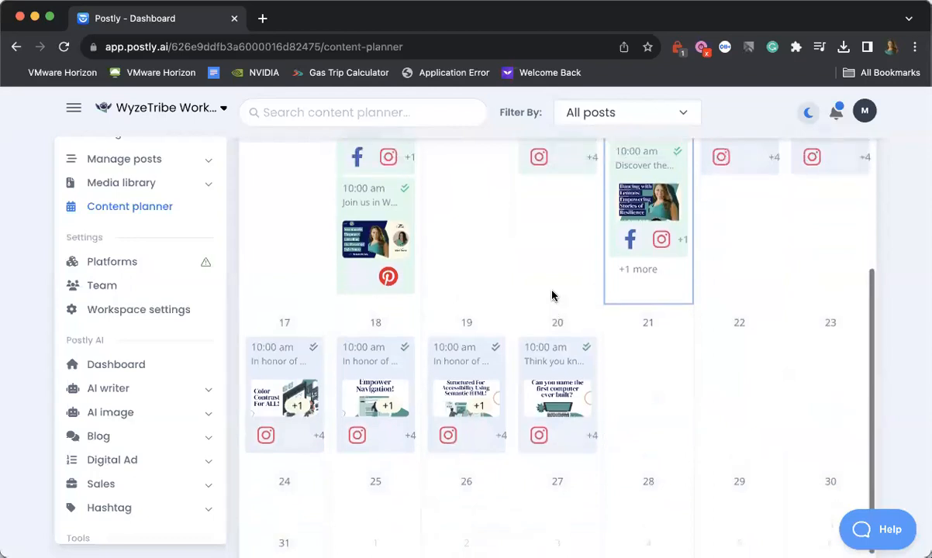
{"action": "scroll", "coordinate": [551, 296], "scroll_direction": "up", "scroll_amount": 10}
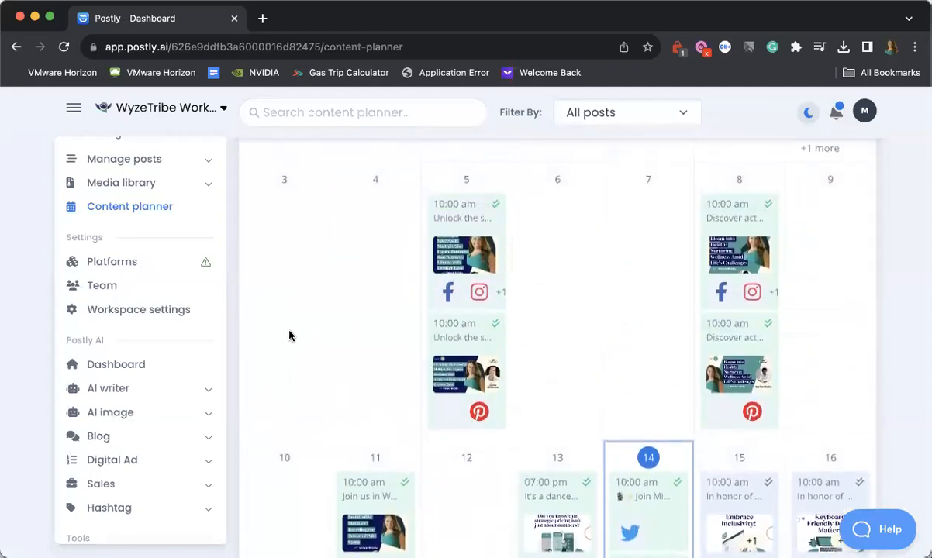
{"action": "scroll", "coordinate": [288, 335], "scroll_direction": "up", "scroll_amount": 1}
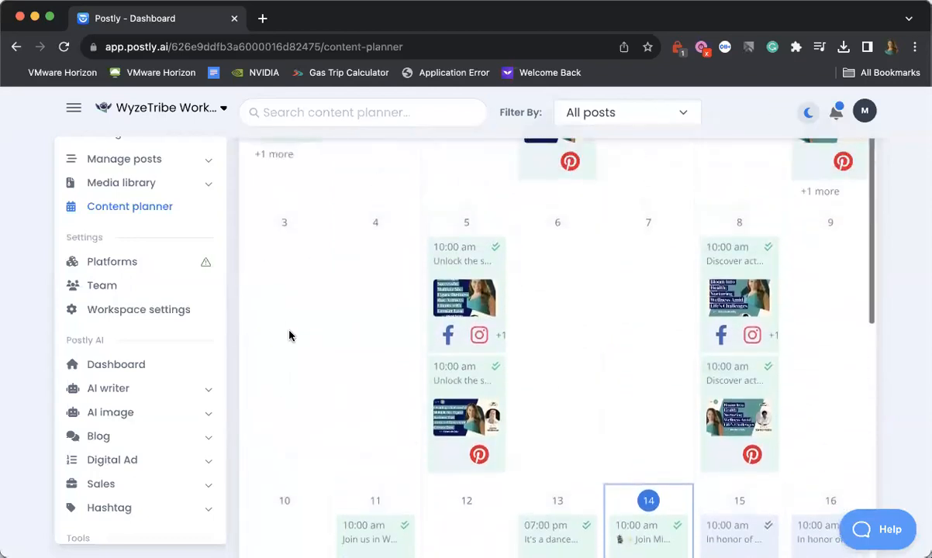
{"action": "left_click", "coordinate": [553, 294]}
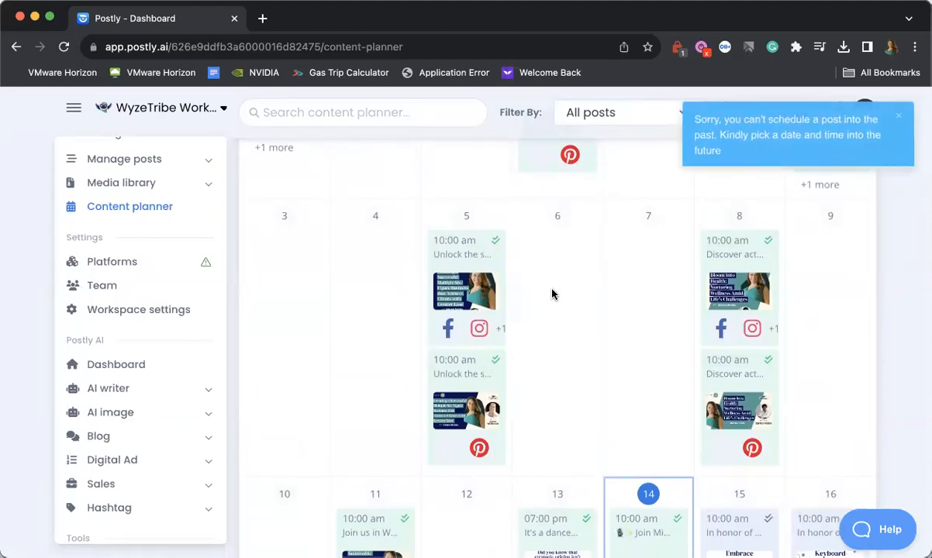
Step: Start a new scheduled post on December 21, 2023 in the content planner calendar
{"action": "scroll", "coordinate": [681, 328], "scroll_direction": "down", "scroll_amount": 5}
{"action": "scroll", "coordinate": [681, 328], "scroll_direction": "down", "scroll_amount": 3}
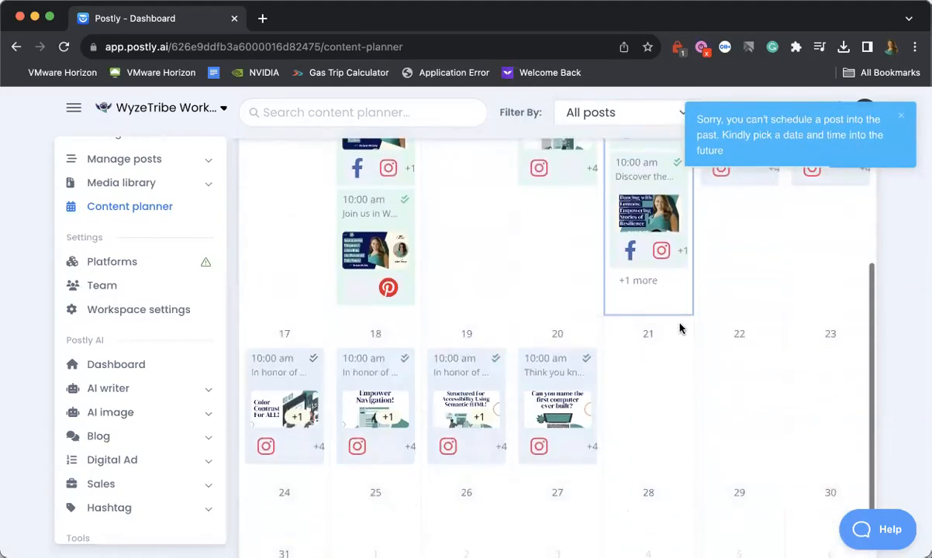
{"action": "left_click", "coordinate": [648, 381]}
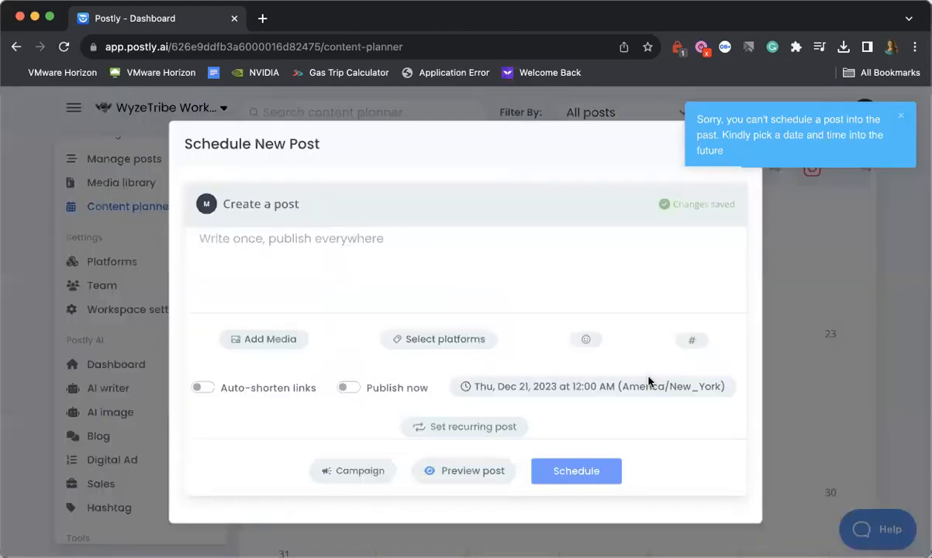
Step: Open the new post's date, time and time zone settings to examine them, and leave without changing anything
{"action": "left_click", "coordinate": [595, 395]}
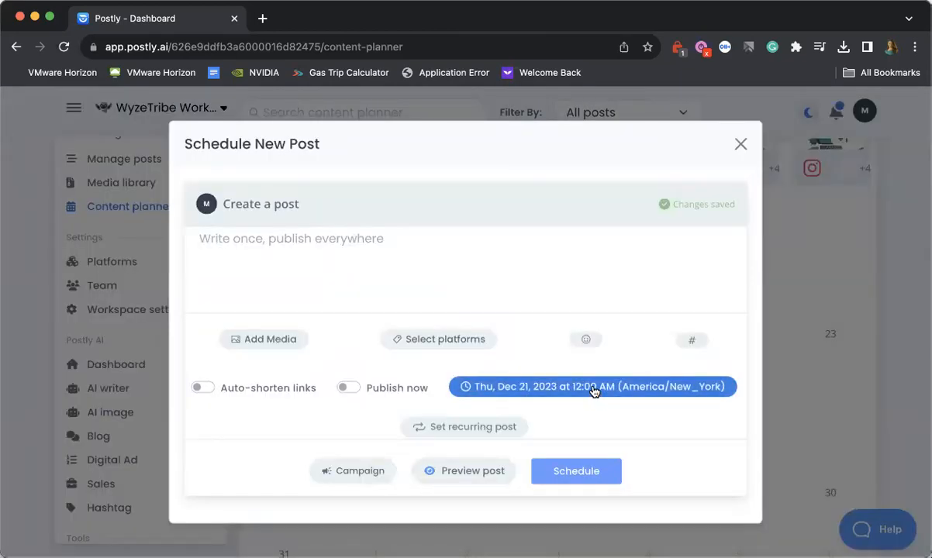
{"action": "left_click", "coordinate": [595, 391]}
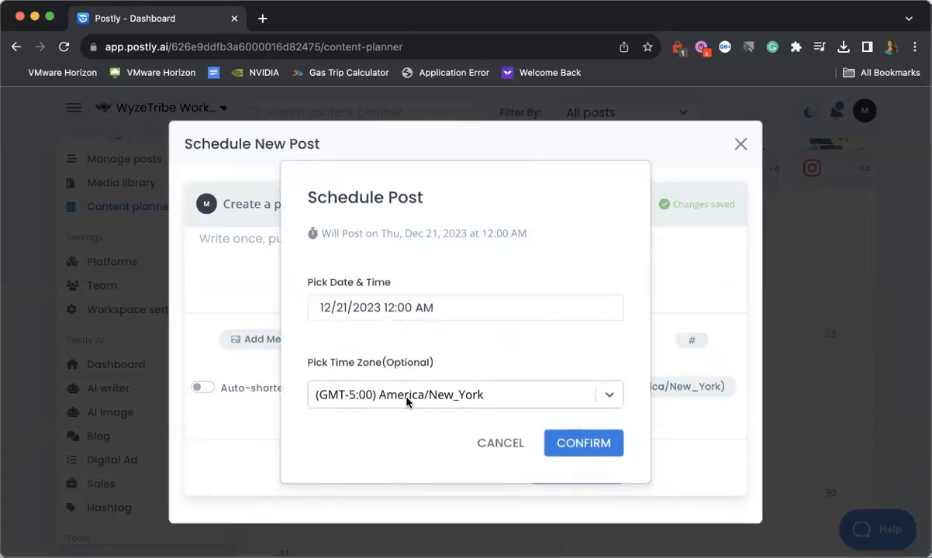
{"action": "left_click", "coordinate": [499, 448]}
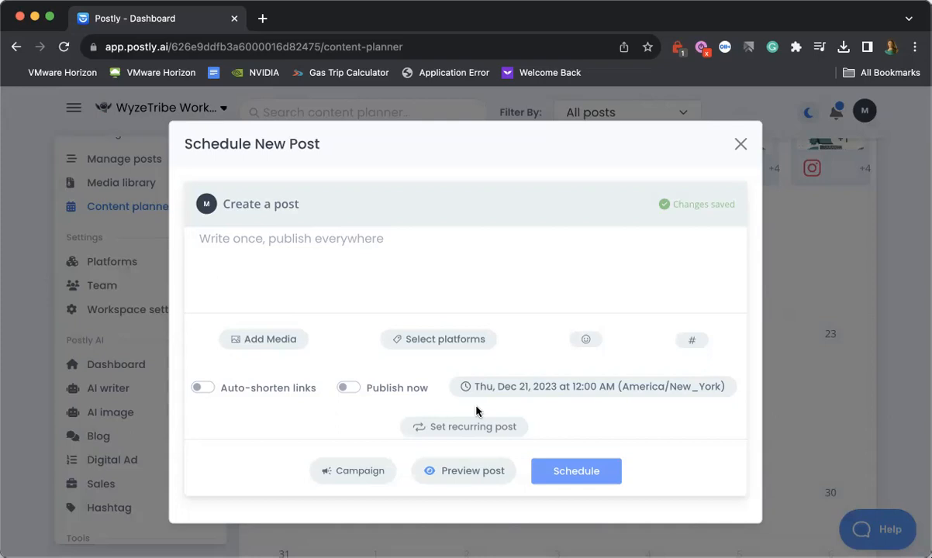
Step: Open the platform selection for the new post and look over the available platforms and saved audience groups
{"action": "left_click", "coordinate": [432, 346]}
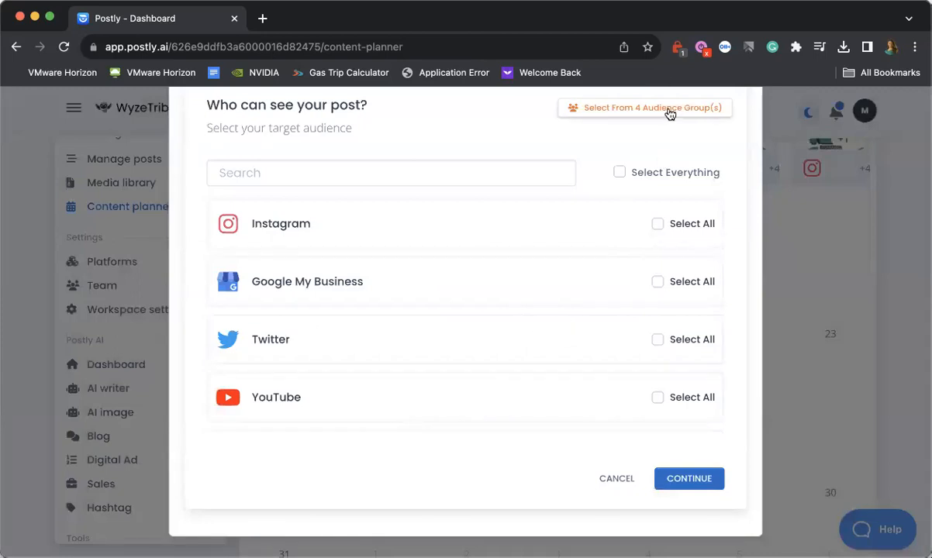
{"action": "scroll", "coordinate": [527, 283], "scroll_direction": "down", "scroll_amount": 4}
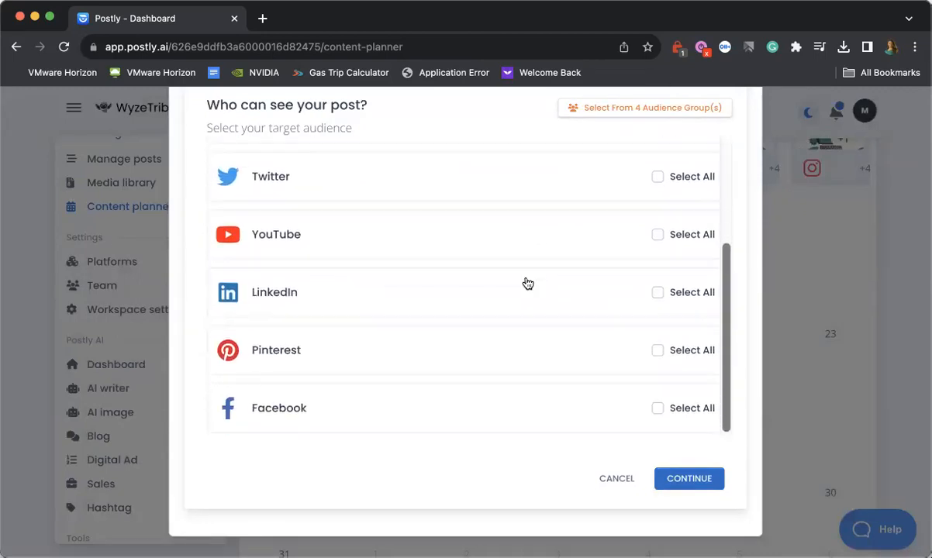
{"action": "scroll", "coordinate": [527, 283], "scroll_direction": "up", "scroll_amount": 5}
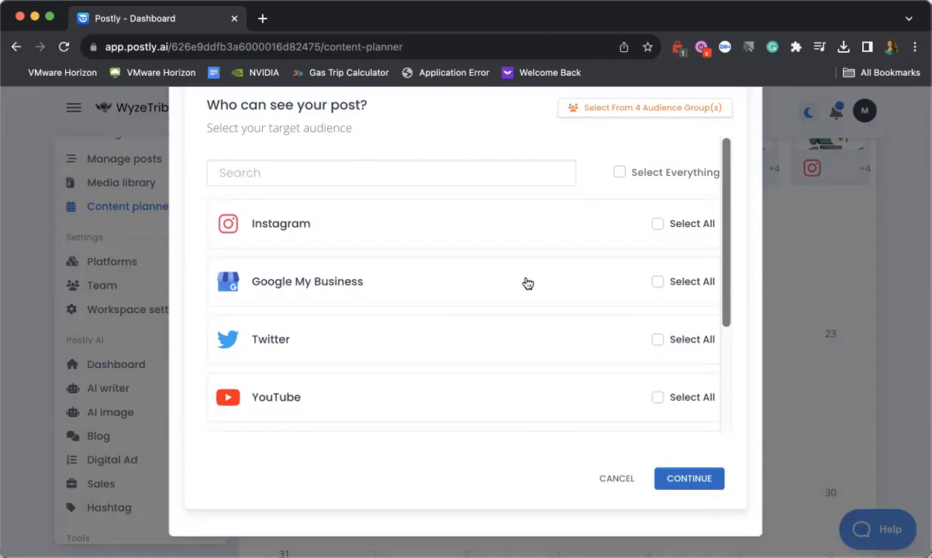
{"action": "left_click", "coordinate": [648, 109]}
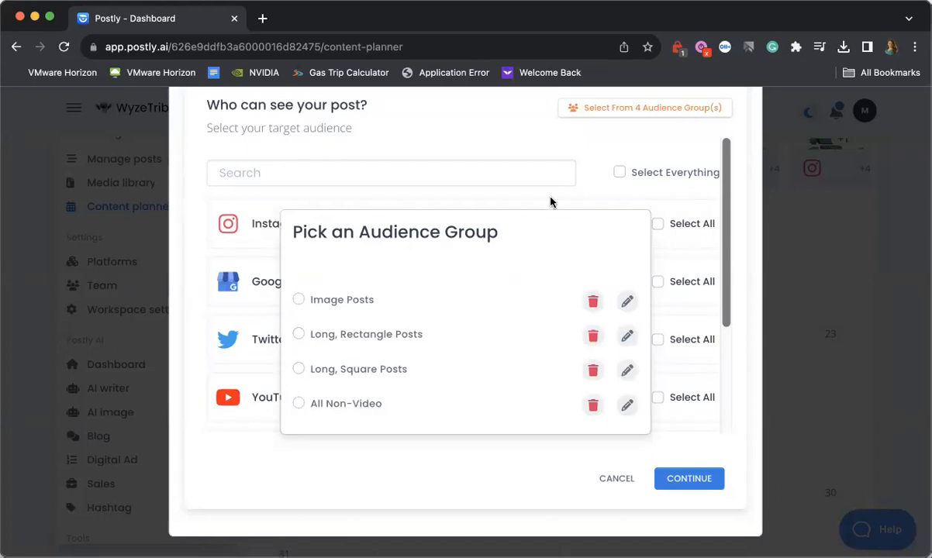
{"action": "left_click", "coordinate": [604, 134]}
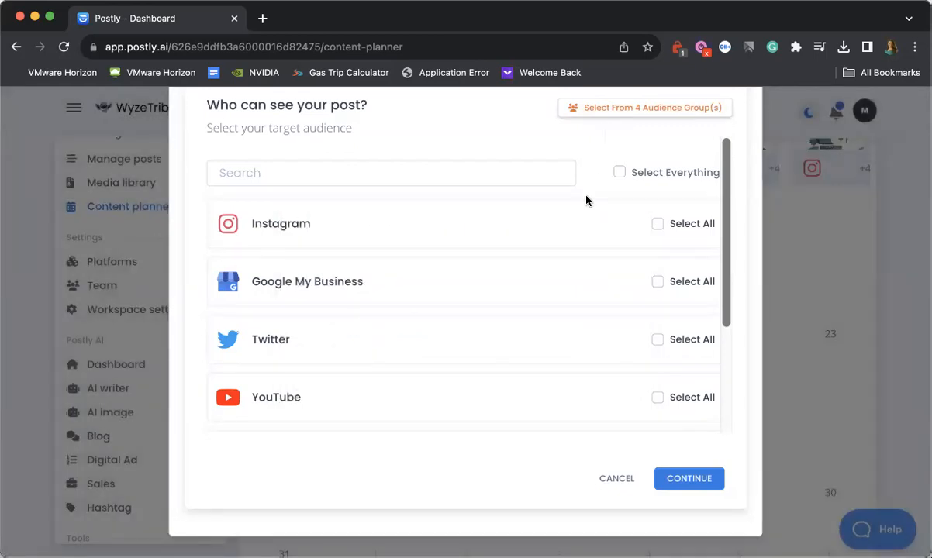
Step: Apply the All Non-Video audience group to the new post's target audience
{"action": "scroll", "coordinate": [558, 266], "scroll_direction": "down", "scroll_amount": 1}
{"action": "scroll", "coordinate": [558, 266], "scroll_direction": "up", "scroll_amount": 1}
{"action": "scroll", "coordinate": [564, 267], "scroll_direction": "down", "scroll_amount": 3}
{"action": "scroll", "coordinate": [564, 268], "scroll_direction": "up", "scroll_amount": 4}
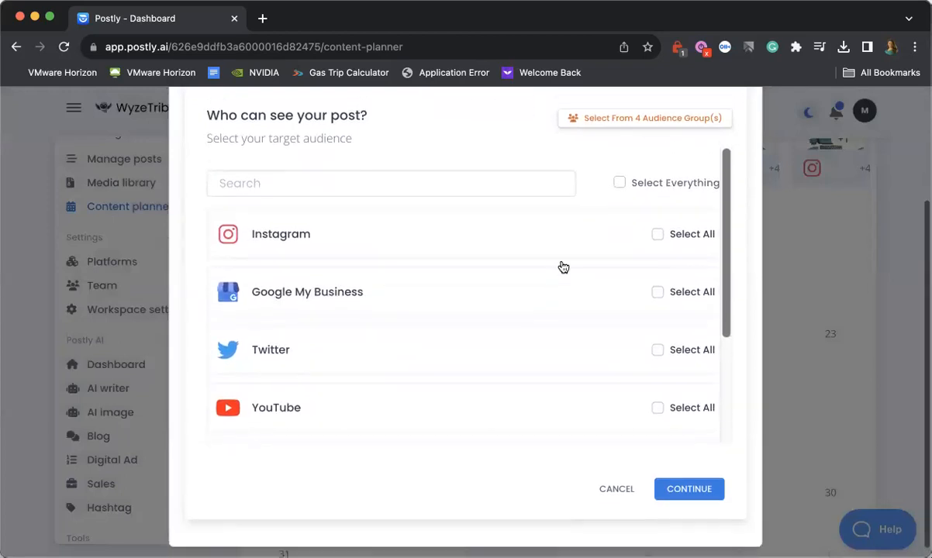
{"action": "left_click", "coordinate": [611, 124]}
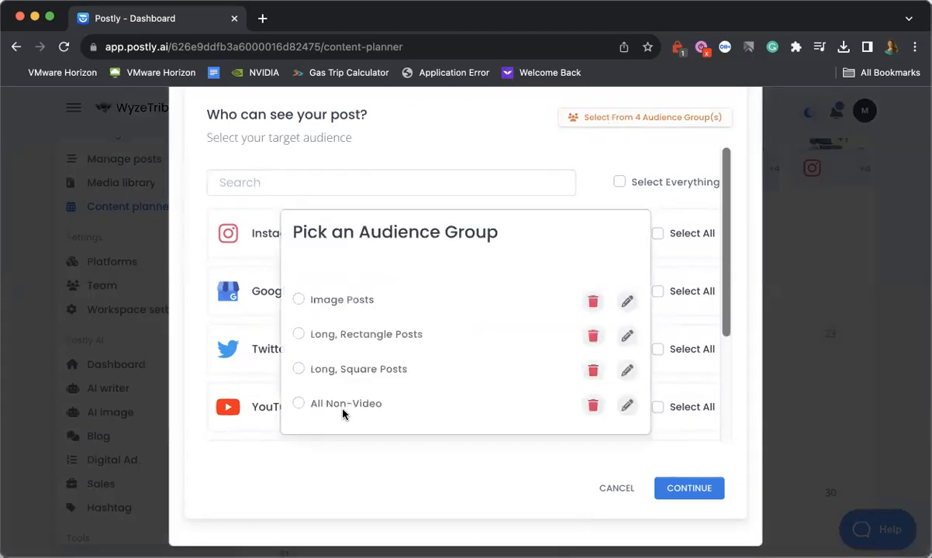
{"action": "left_click", "coordinate": [339, 404]}
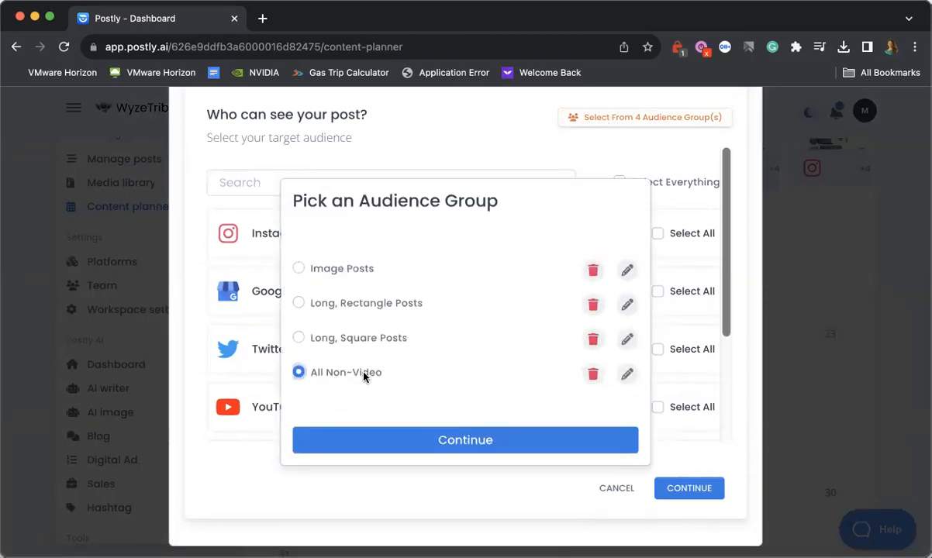
{"action": "left_click", "coordinate": [448, 439]}
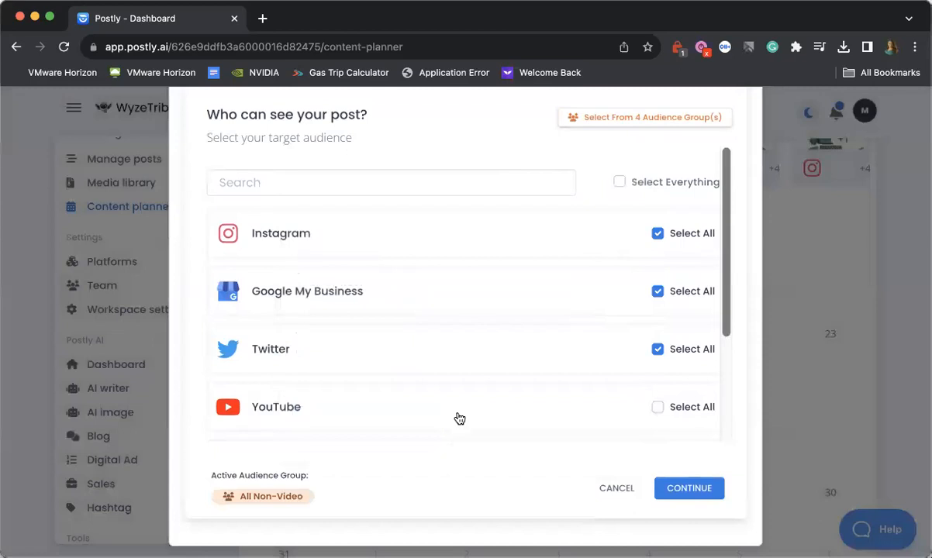
Step: Choose the listed board section for the Wyze Tribe Pinterest board and confirm the post's target platforms
{"action": "scroll", "coordinate": [672, 293], "scroll_direction": "down", "scroll_amount": 3}
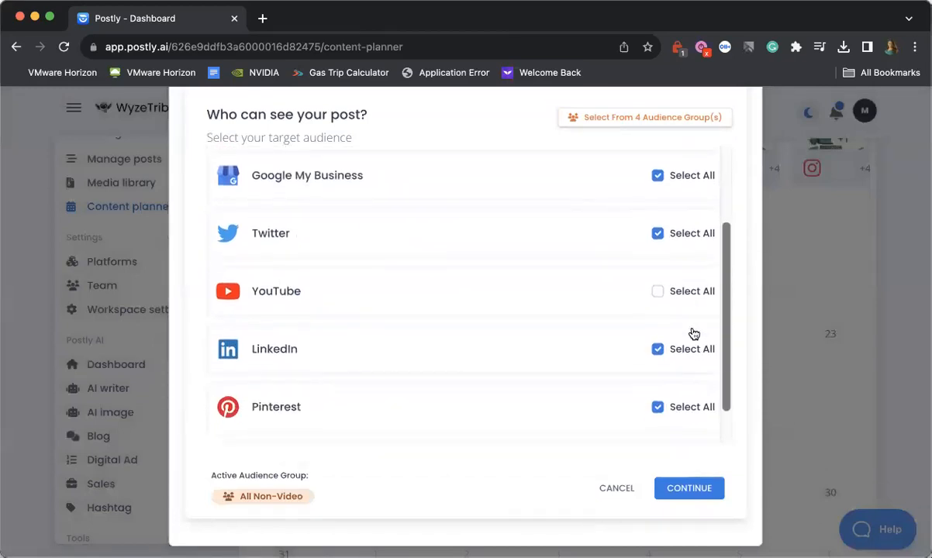
{"action": "scroll", "coordinate": [687, 368], "scroll_direction": "down", "scroll_amount": 1}
{"action": "scroll", "coordinate": [543, 410], "scroll_direction": "down", "scroll_amount": 1}
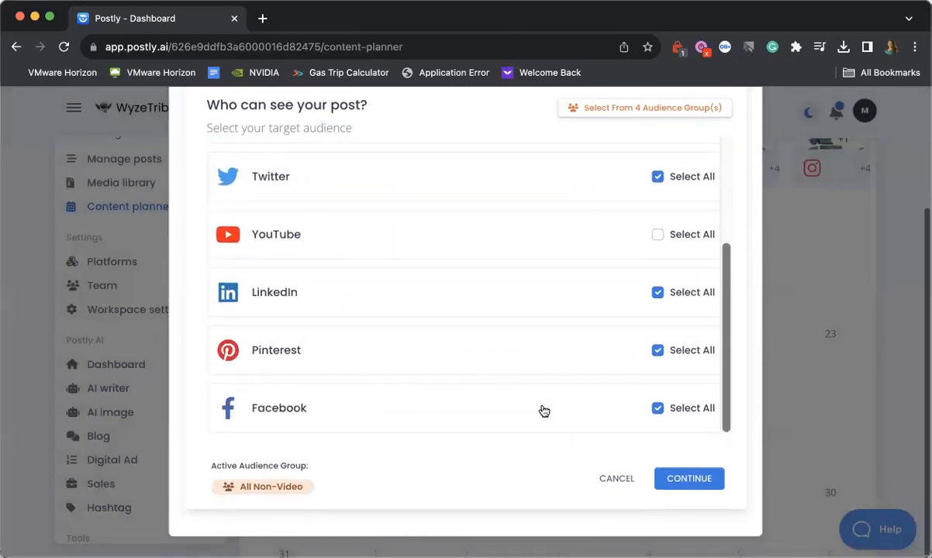
{"action": "left_click", "coordinate": [446, 353]}
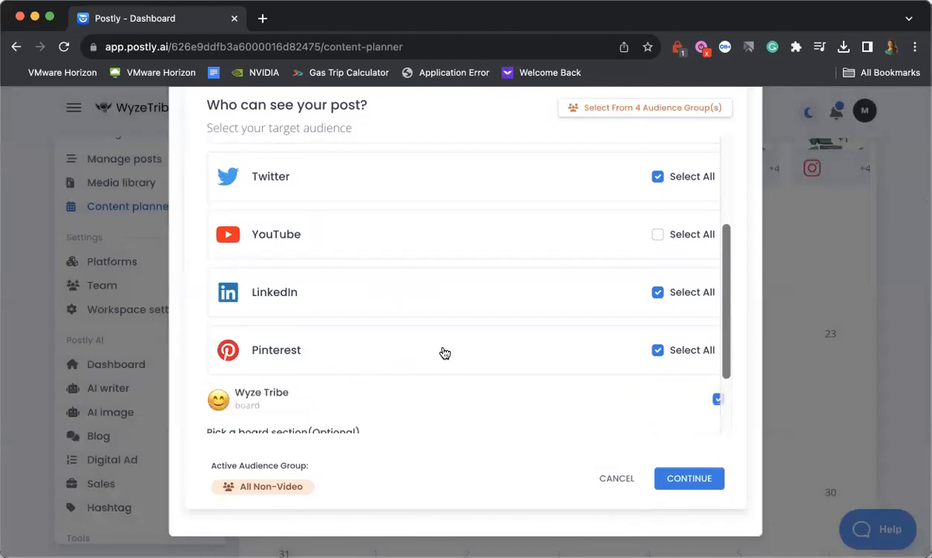
{"action": "scroll", "coordinate": [444, 354], "scroll_direction": "down", "scroll_amount": 2}
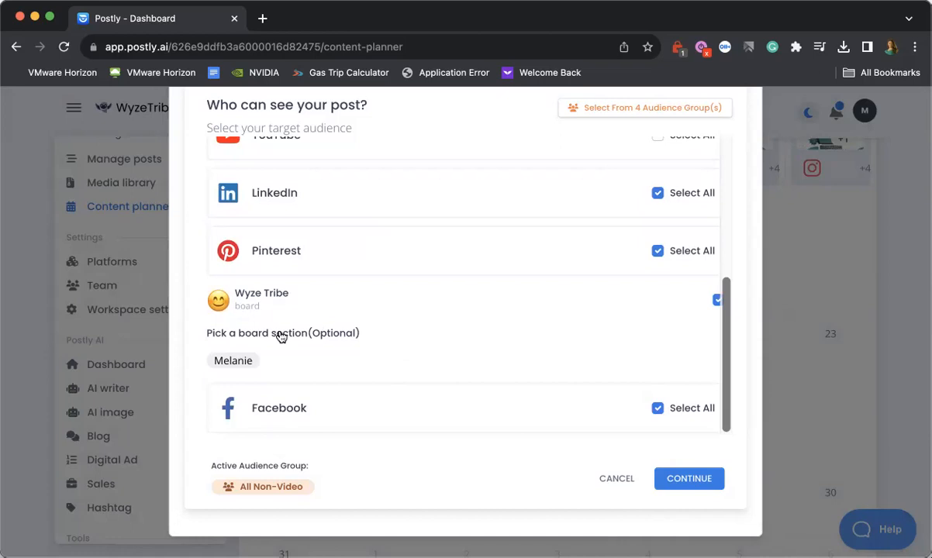
{"action": "left_click", "coordinate": [232, 362]}
{"action": "scroll", "coordinate": [470, 335], "scroll_direction": "up", "scroll_amount": 10}
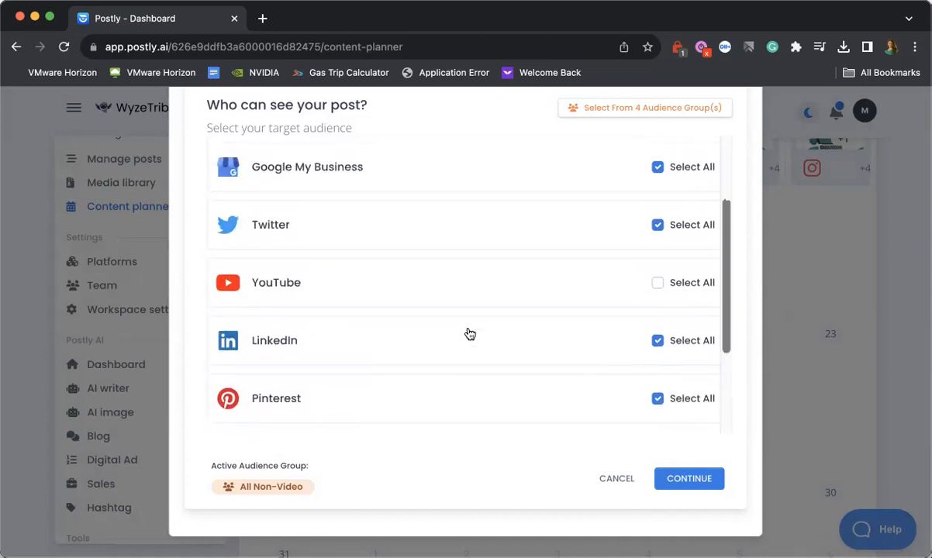
{"action": "scroll", "coordinate": [470, 333], "scroll_direction": "down", "scroll_amount": 10}
{"action": "scroll", "coordinate": [595, 478], "scroll_direction": "down", "scroll_amount": 5}
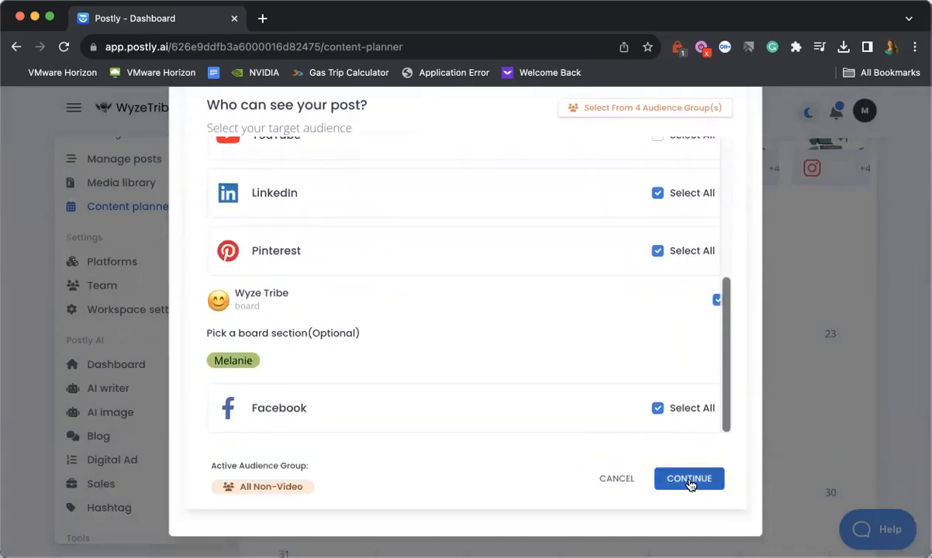
{"action": "left_click", "coordinate": [690, 480]}
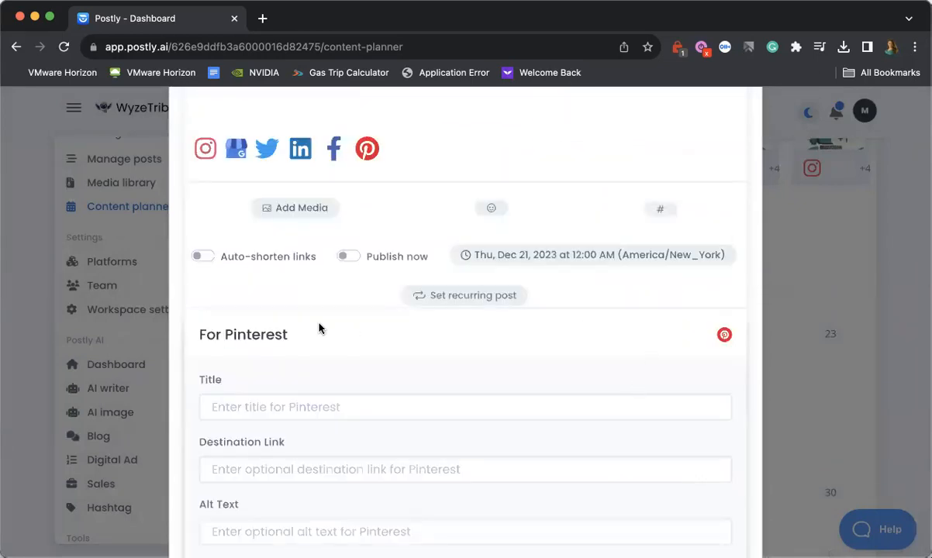
Step: Look through the new post's platform-specific sections for Pinterest, Google My Business and Facebook
{"action": "scroll", "coordinate": [468, 378], "scroll_direction": "down", "scroll_amount": 7}
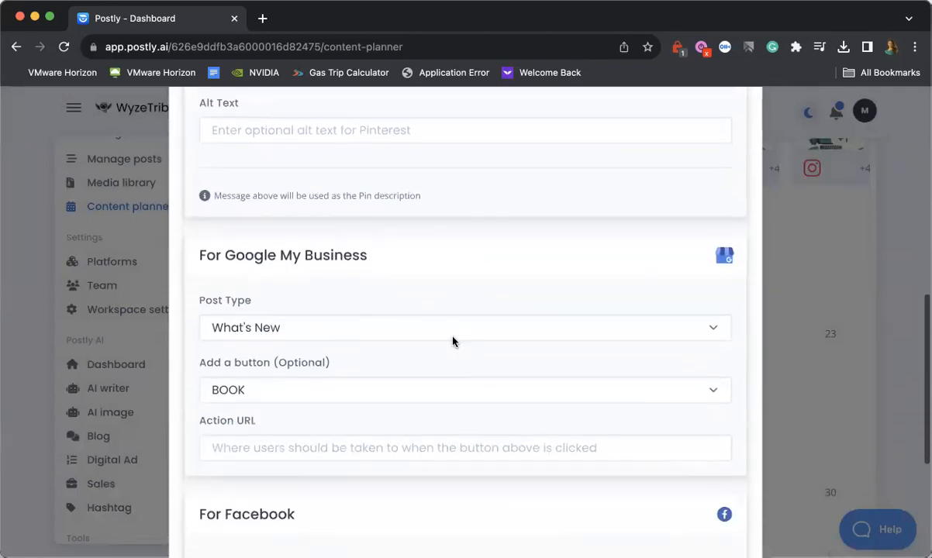
{"action": "scroll", "coordinate": [450, 368], "scroll_direction": "down", "scroll_amount": 3}
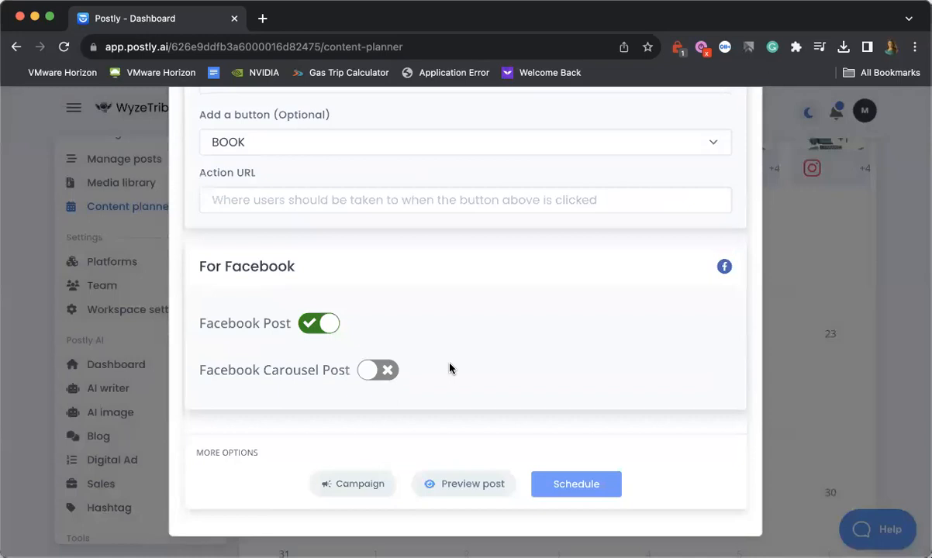
{"action": "scroll", "coordinate": [402, 446], "scroll_direction": "up", "scroll_amount": 6}
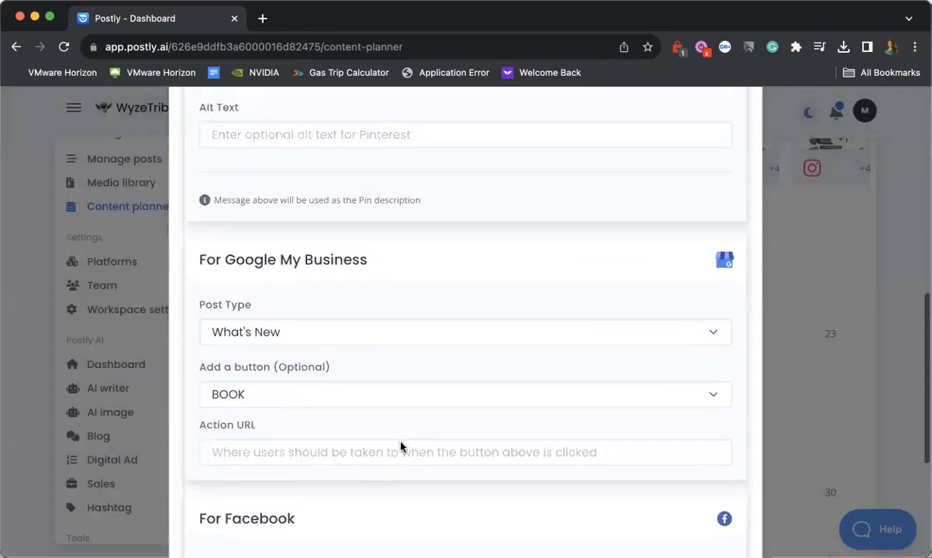
{"action": "scroll", "coordinate": [405, 364], "scroll_direction": "up", "scroll_amount": 5}
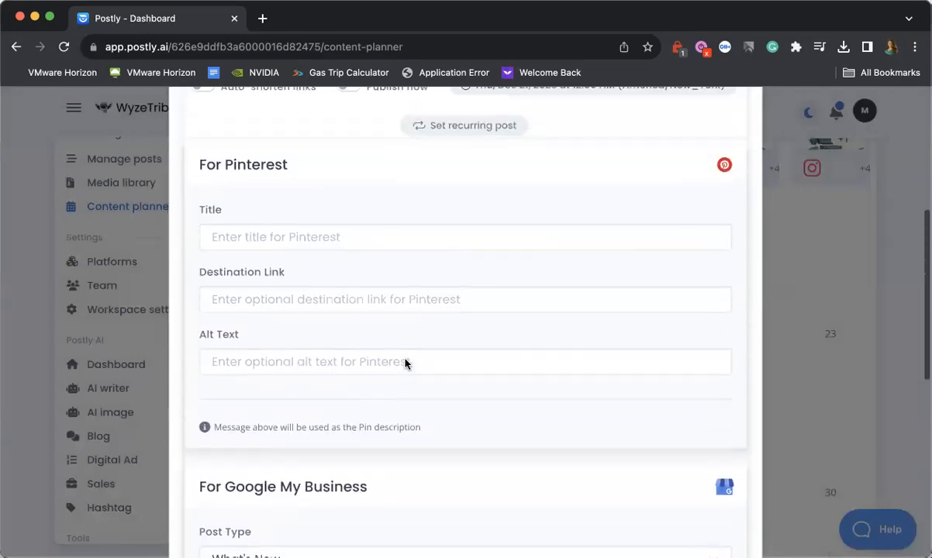
{"action": "scroll", "coordinate": [405, 364], "scroll_direction": "up", "scroll_amount": 1}
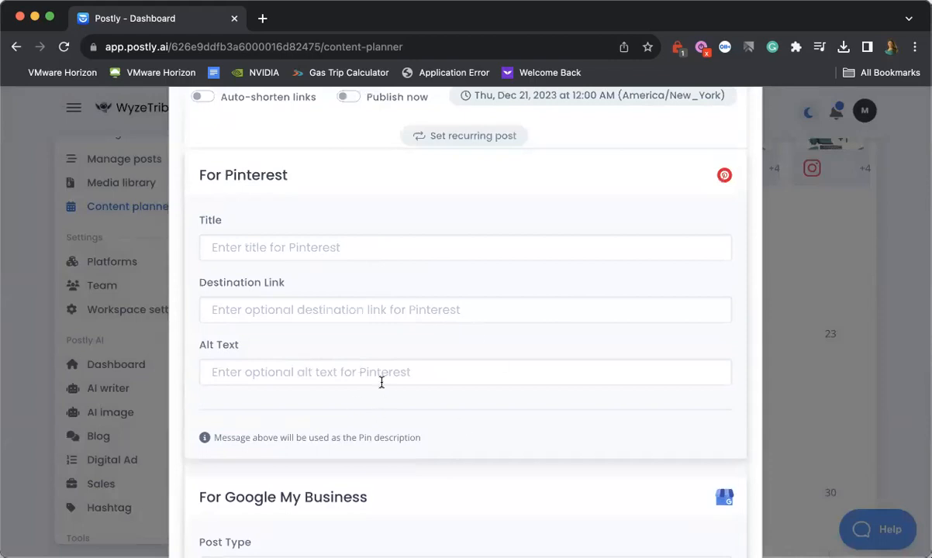
{"action": "scroll", "coordinate": [381, 382], "scroll_direction": "up", "scroll_amount": 2}
{"action": "scroll", "coordinate": [381, 382], "scroll_direction": "down", "scroll_amount": 1}
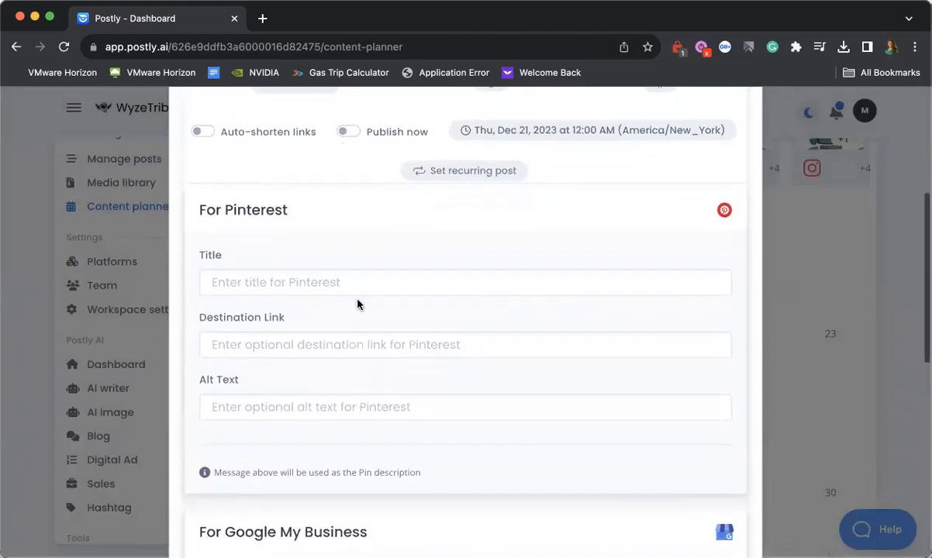
Step: Examine the Pinterest title, link and alt text fields, the Google My Business and Facebook post options, and the campaign, preview and schedule options
{"action": "left_click", "coordinate": [302, 282]}
{"action": "scroll", "coordinate": [300, 283], "scroll_direction": "down", "scroll_amount": 1}
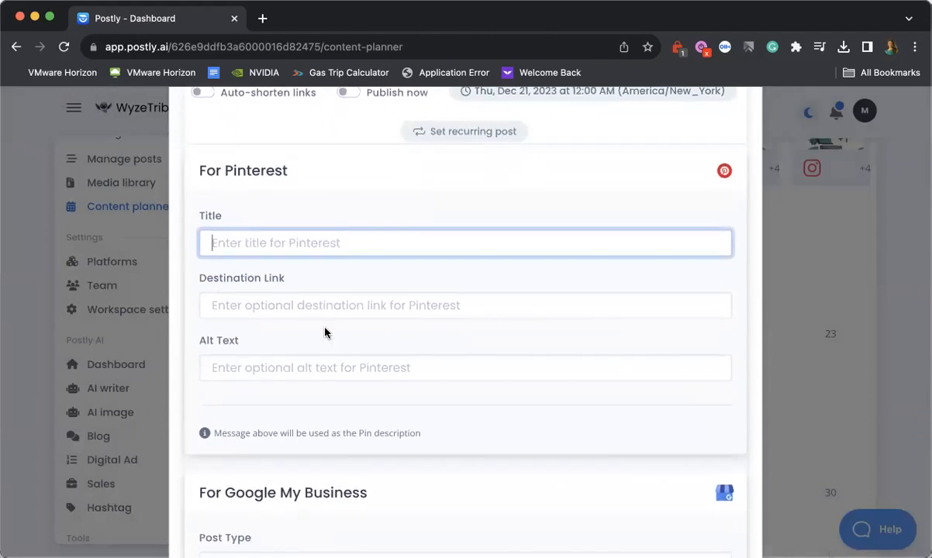
{"action": "scroll", "coordinate": [233, 357], "scroll_direction": "down", "scroll_amount": 3}
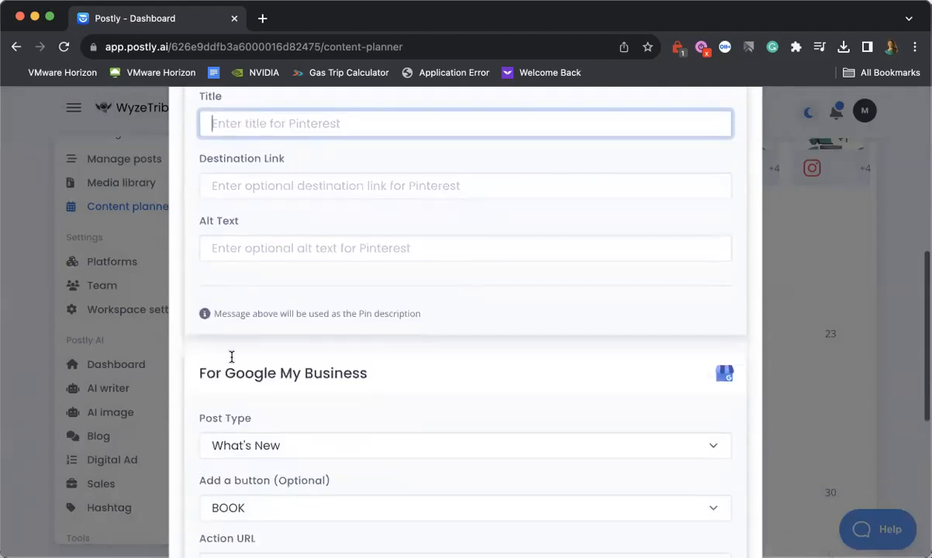
{"action": "scroll", "coordinate": [231, 357], "scroll_direction": "down", "scroll_amount": 5}
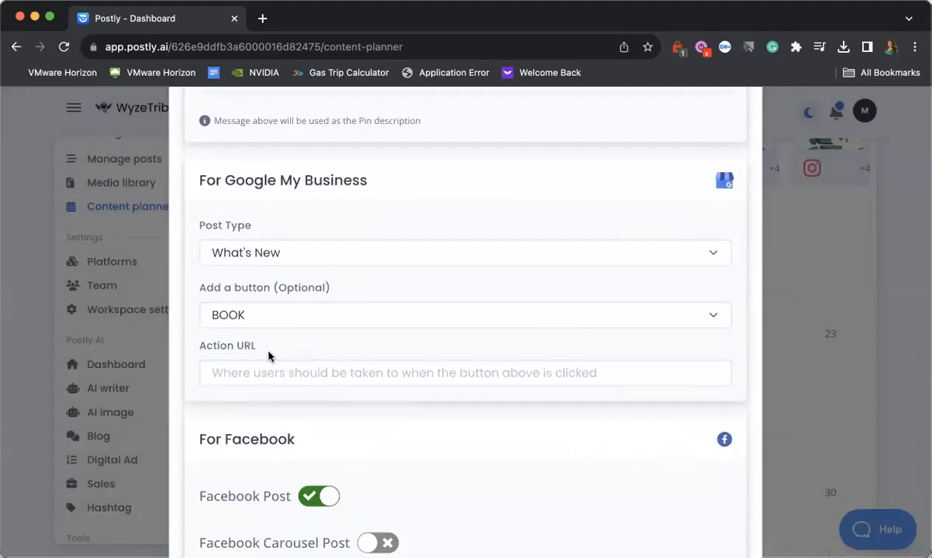
{"action": "scroll", "coordinate": [269, 356], "scroll_direction": "down", "scroll_amount": 3}
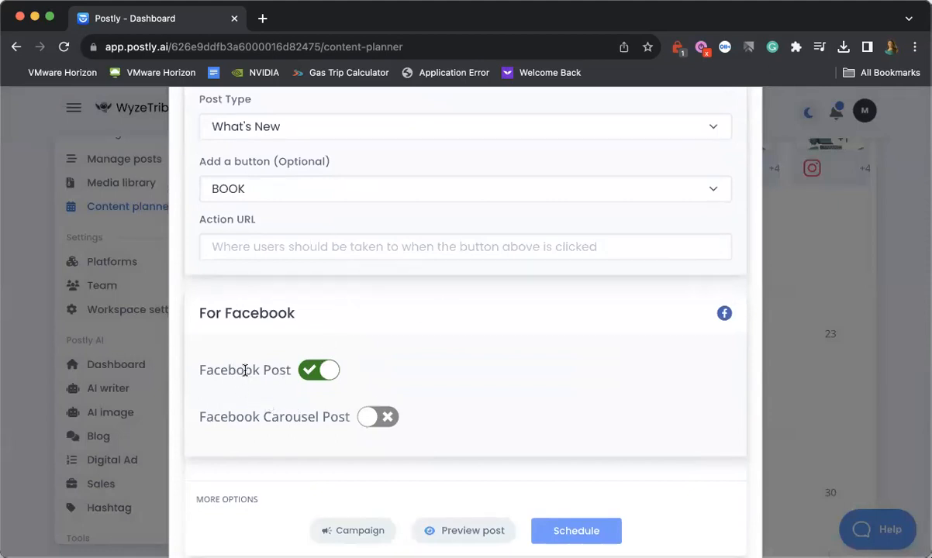
{"action": "scroll", "coordinate": [299, 418], "scroll_direction": "down", "scroll_amount": 1}
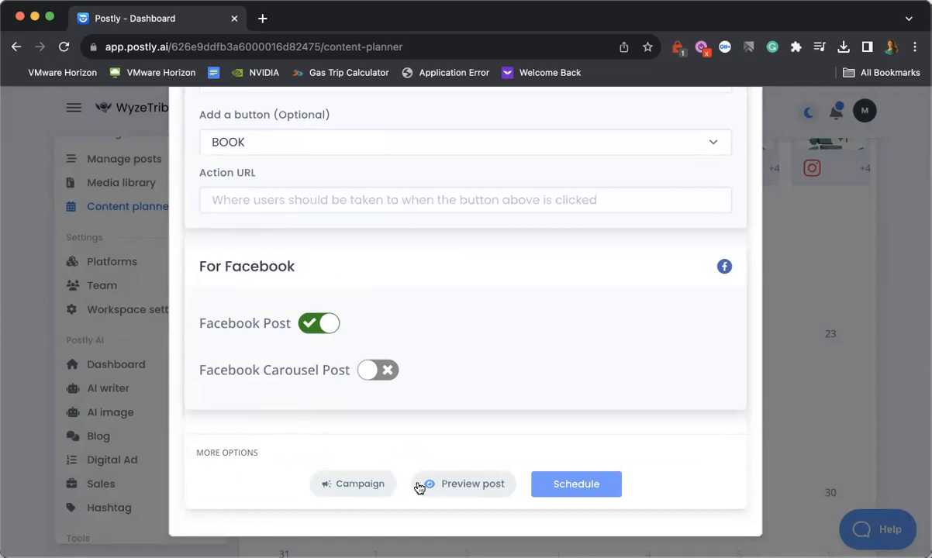
{"action": "scroll", "coordinate": [411, 458], "scroll_direction": "up", "scroll_amount": 1}
{"action": "scroll", "coordinate": [411, 457], "scroll_direction": "up", "scroll_amount": 15}
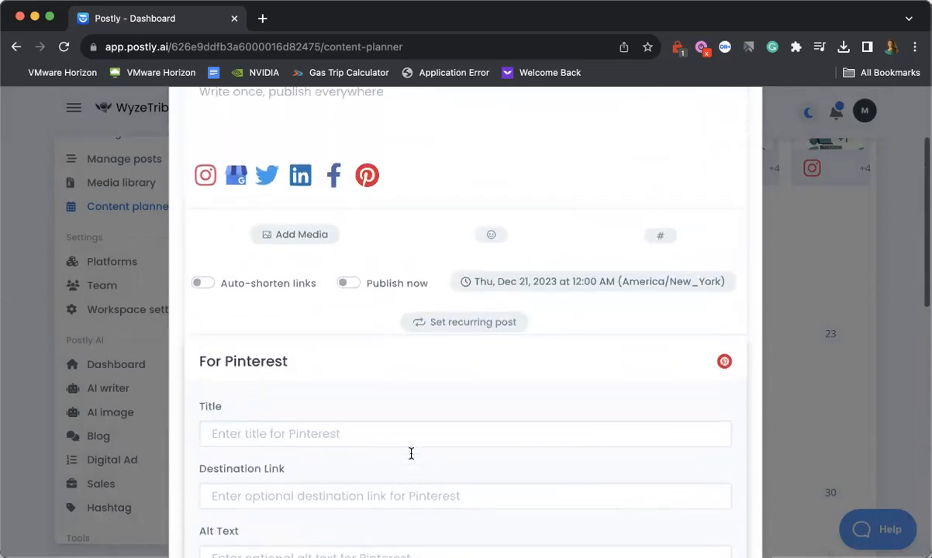
{"action": "scroll", "coordinate": [412, 456], "scroll_direction": "up", "scroll_amount": 2}
{"action": "scroll", "coordinate": [414, 457], "scroll_direction": "down", "scroll_amount": 3}
{"action": "scroll", "coordinate": [486, 238], "scroll_direction": "down", "scroll_amount": 10}
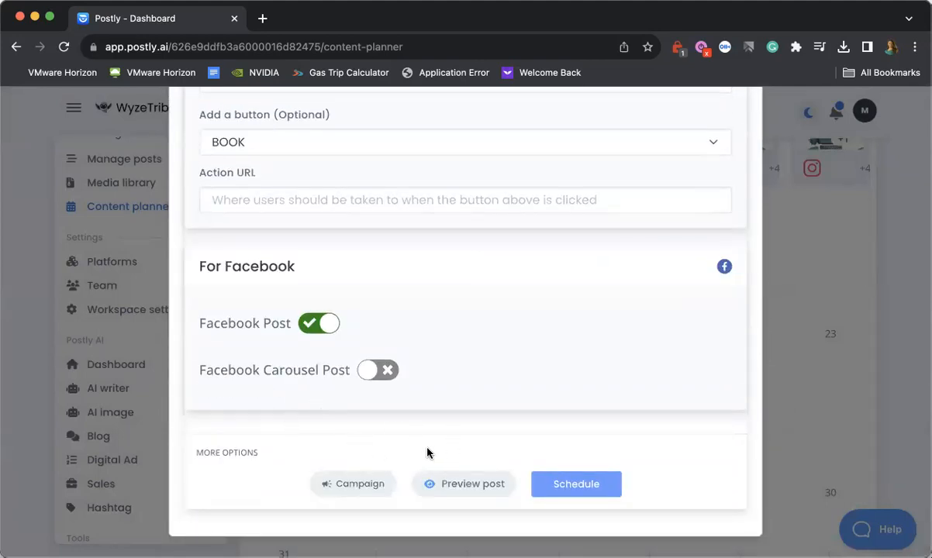
{"action": "scroll", "coordinate": [427, 455], "scroll_direction": "up", "scroll_amount": 12}
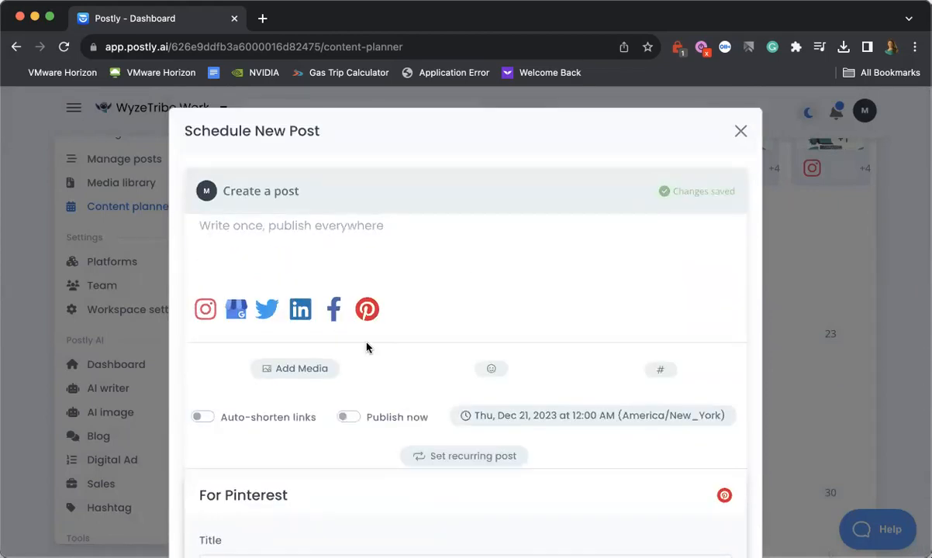
Step: Add media to the new post by uploading an image from the device
{"action": "scroll", "coordinate": [456, 479], "scroll_direction": "down", "scroll_amount": 2}
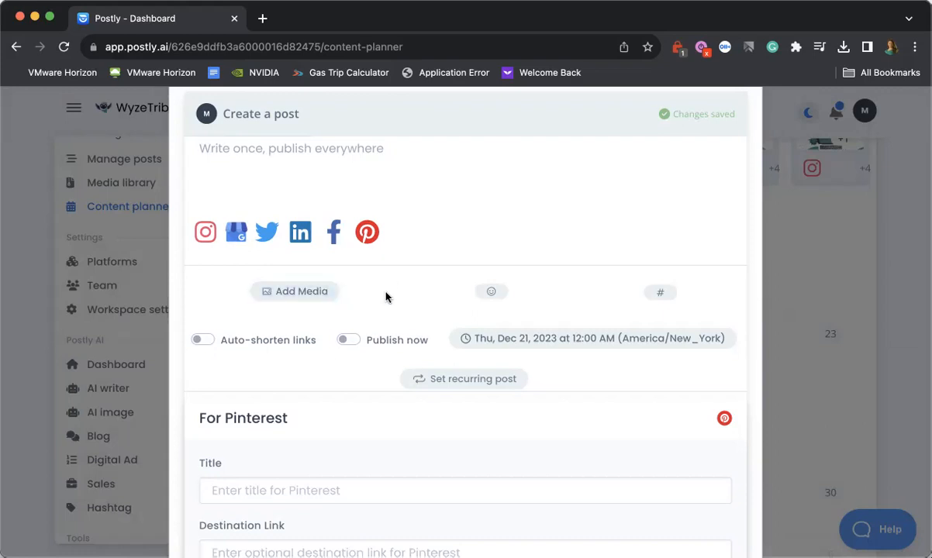
{"action": "scroll", "coordinate": [386, 294], "scroll_direction": "down", "scroll_amount": 1}
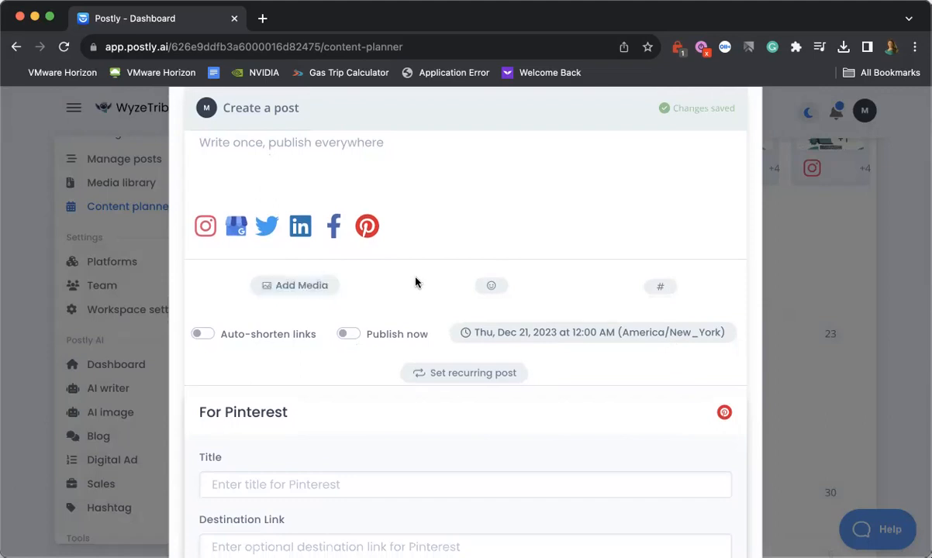
{"action": "left_click", "coordinate": [304, 287]}
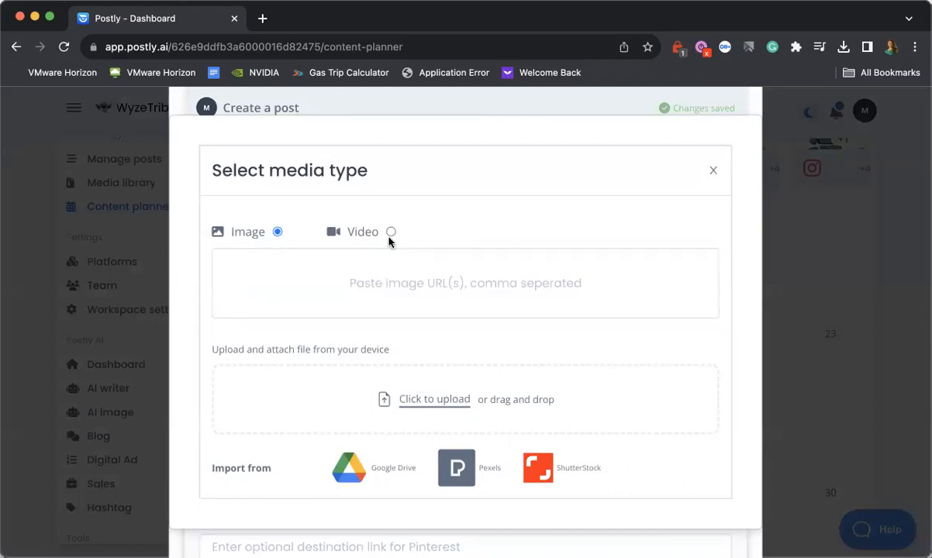
{"action": "left_click", "coordinate": [450, 407]}
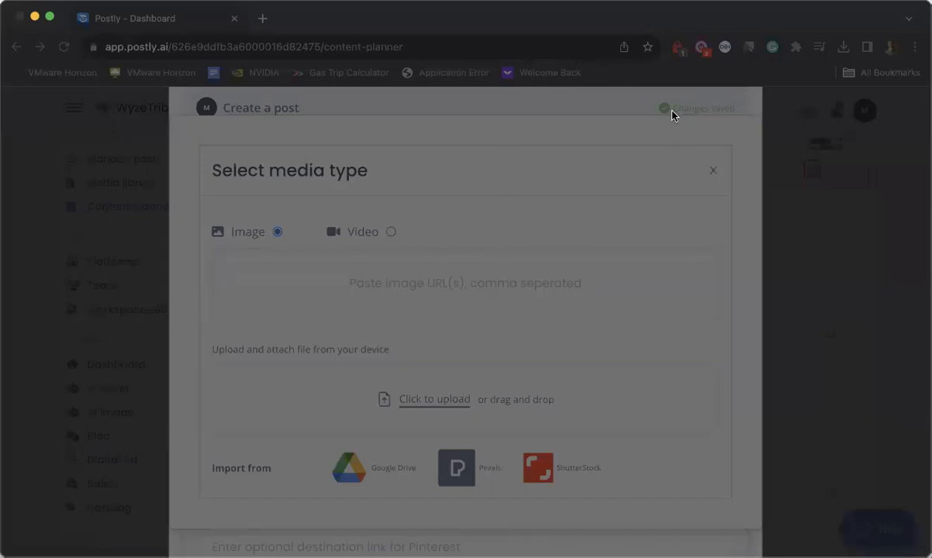
{"action": "left_click", "coordinate": [740, 547]}
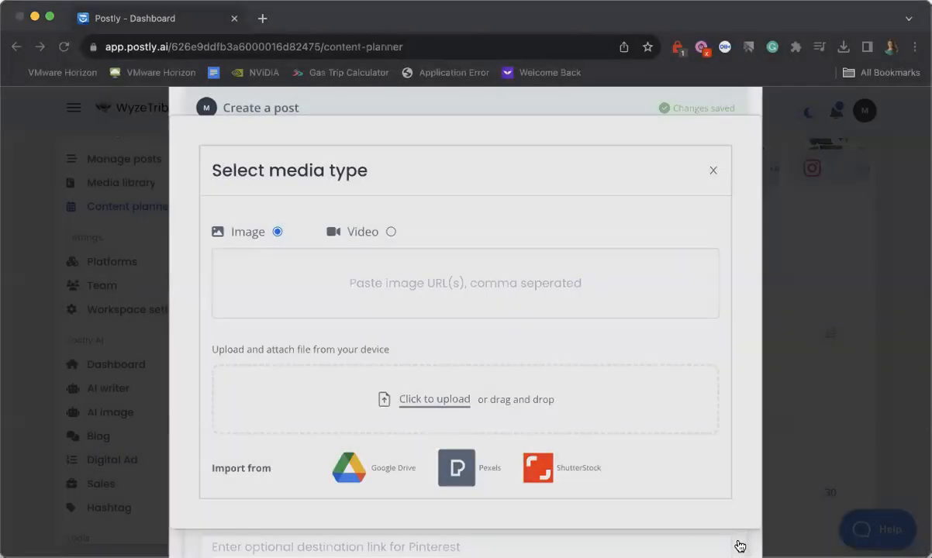
Step: Look over the platform options for the post with its attached image, and switch Publish now on and back off
{"action": "scroll", "coordinate": [566, 426], "scroll_direction": "down", "scroll_amount": 5}
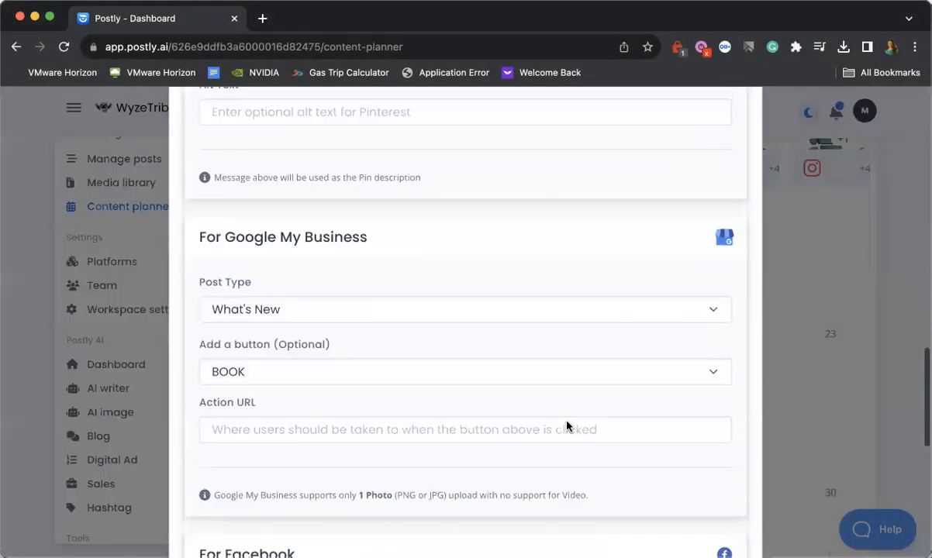
{"action": "scroll", "coordinate": [566, 425], "scroll_direction": "down", "scroll_amount": 6}
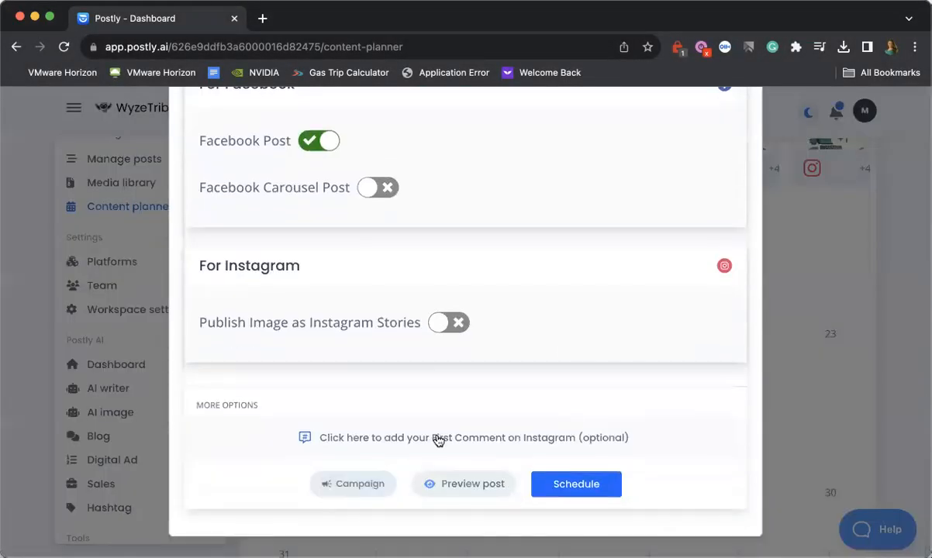
{"action": "scroll", "coordinate": [542, 427], "scroll_direction": "up", "scroll_amount": 10}
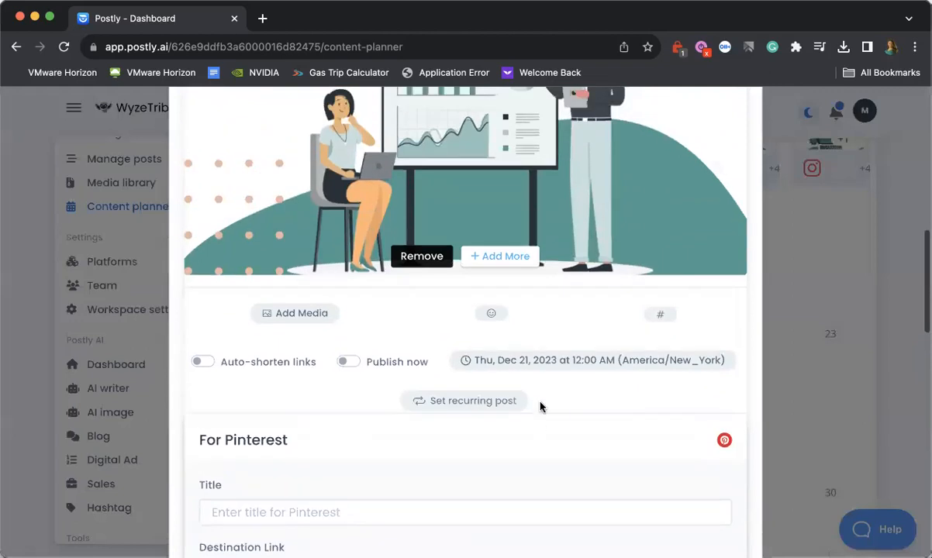
{"action": "scroll", "coordinate": [564, 365], "scroll_direction": "down", "scroll_amount": 3}
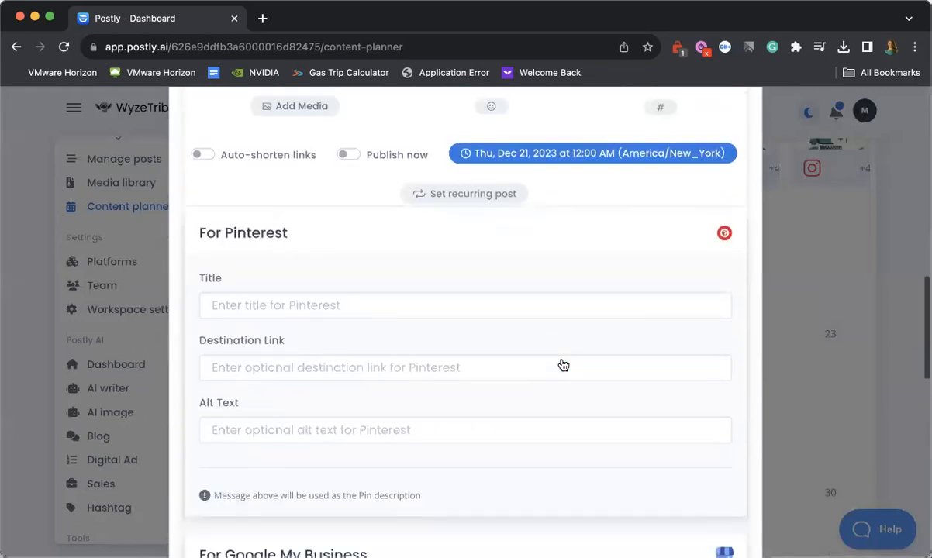
{"action": "scroll", "coordinate": [560, 358], "scroll_direction": "up", "scroll_amount": 2}
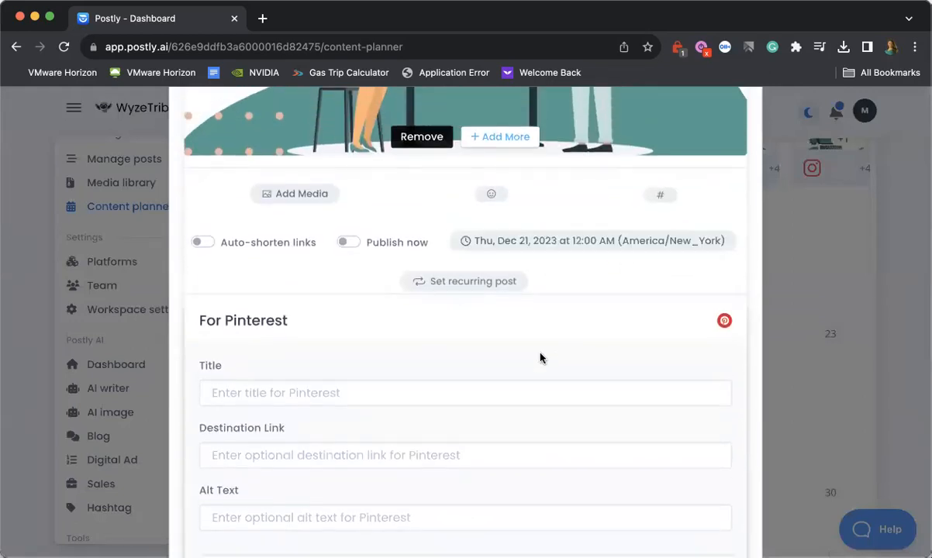
{"action": "left_click", "coordinate": [349, 243]}
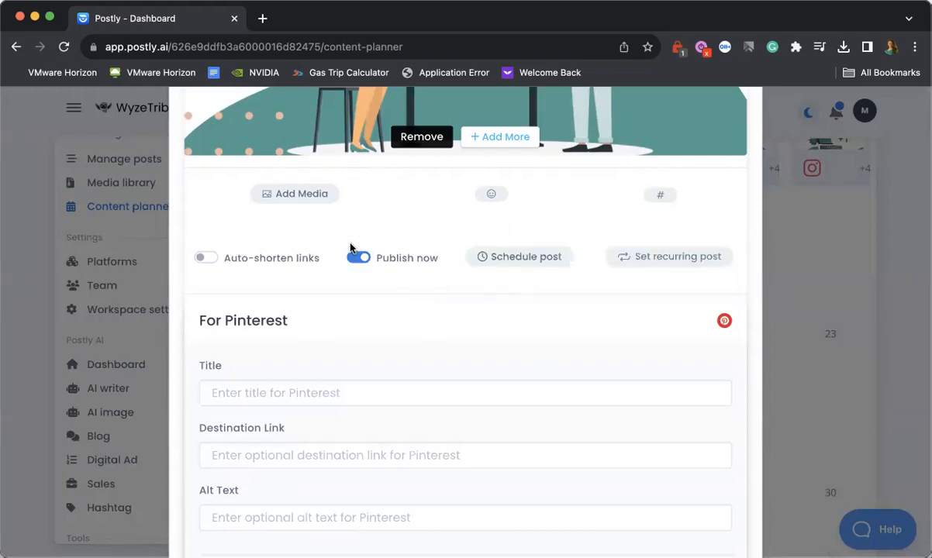
{"action": "left_click", "coordinate": [357, 258]}
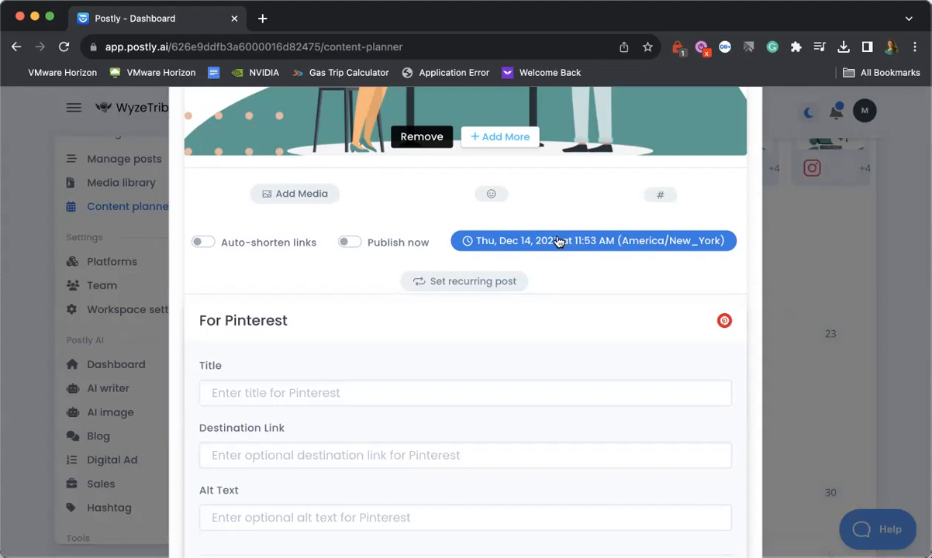
Step: Review the post's Instagram Stories, first comment, campaign, preview and schedule options, and look over its date setting and attached image
{"action": "scroll", "coordinate": [558, 242], "scroll_direction": "down", "scroll_amount": 15}
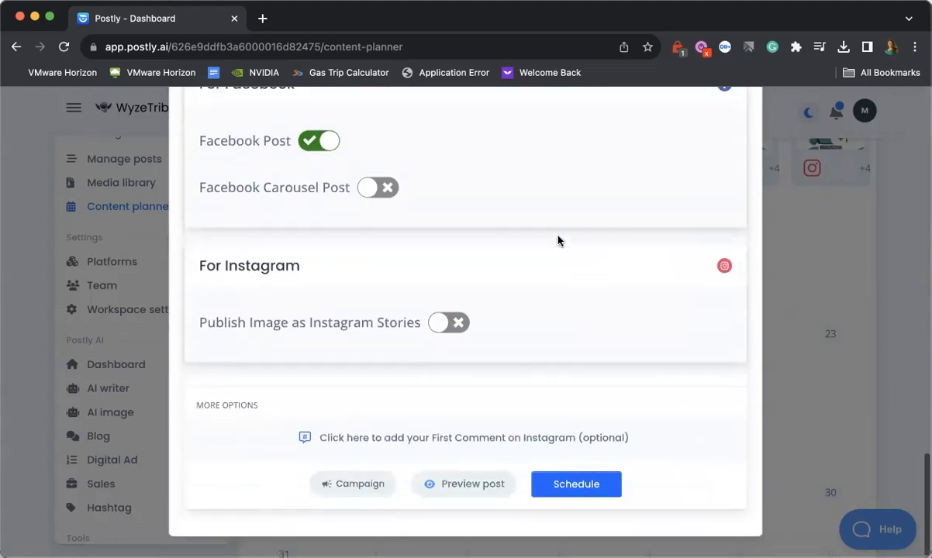
{"action": "left_click", "coordinate": [508, 486]}
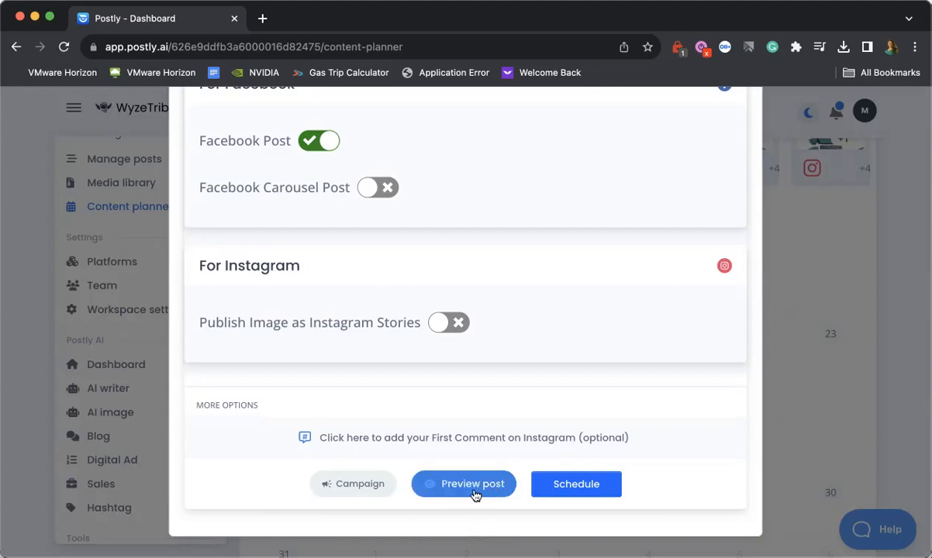
{"action": "left_click", "coordinate": [349, 487]}
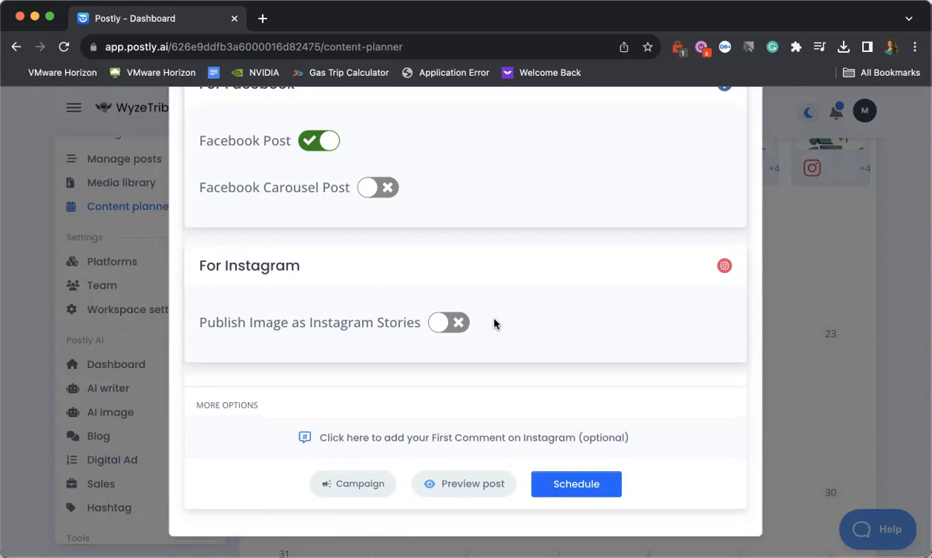
{"action": "scroll", "coordinate": [495, 325], "scroll_direction": "up", "scroll_amount": 1}
{"action": "scroll", "coordinate": [495, 324], "scroll_direction": "down", "scroll_amount": 1}
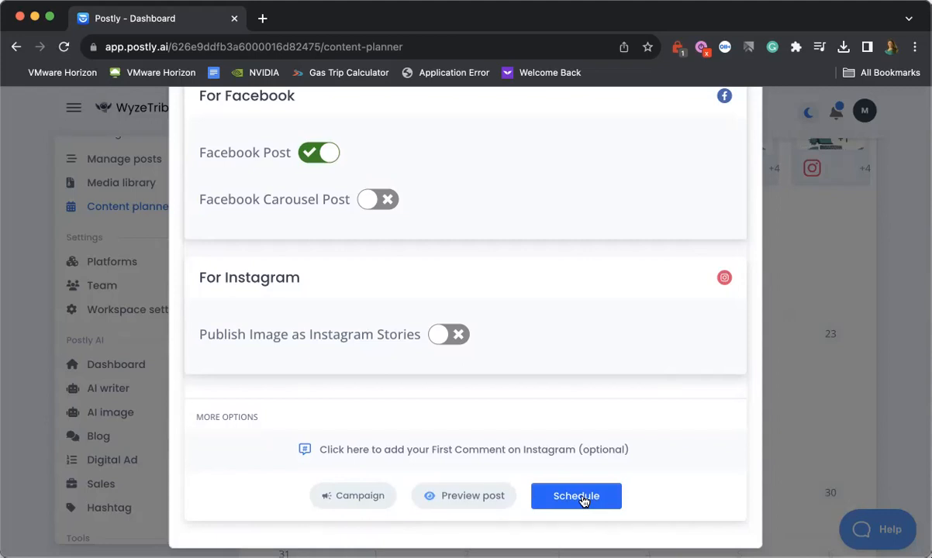
{"action": "scroll", "coordinate": [583, 500], "scroll_direction": "up", "scroll_amount": 10}
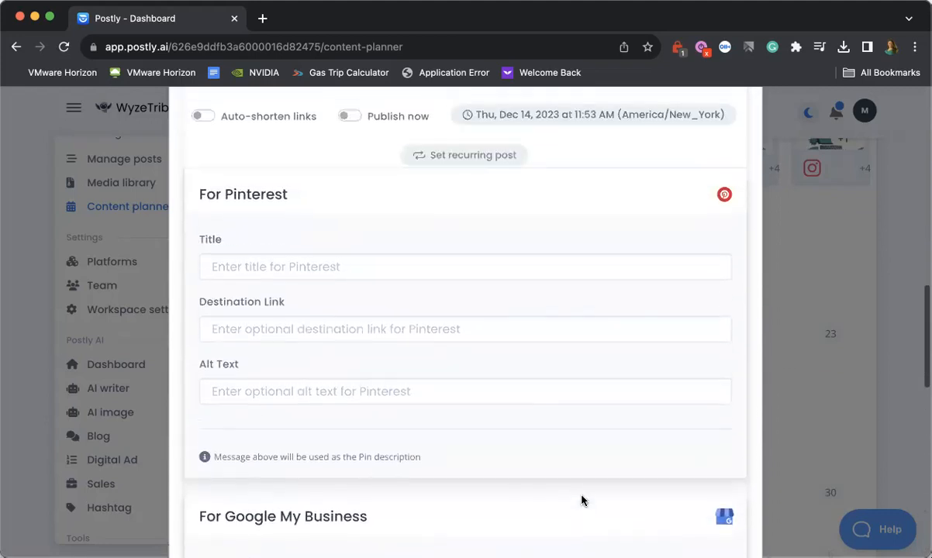
{"action": "scroll", "coordinate": [583, 501], "scroll_direction": "up", "scroll_amount": 2}
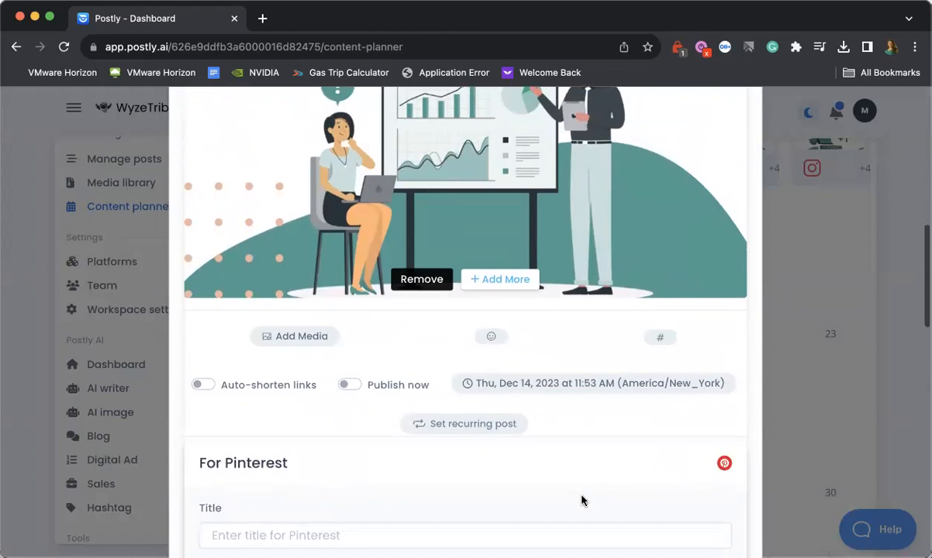
{"action": "scroll", "coordinate": [584, 501], "scroll_direction": "up", "scroll_amount": 4}
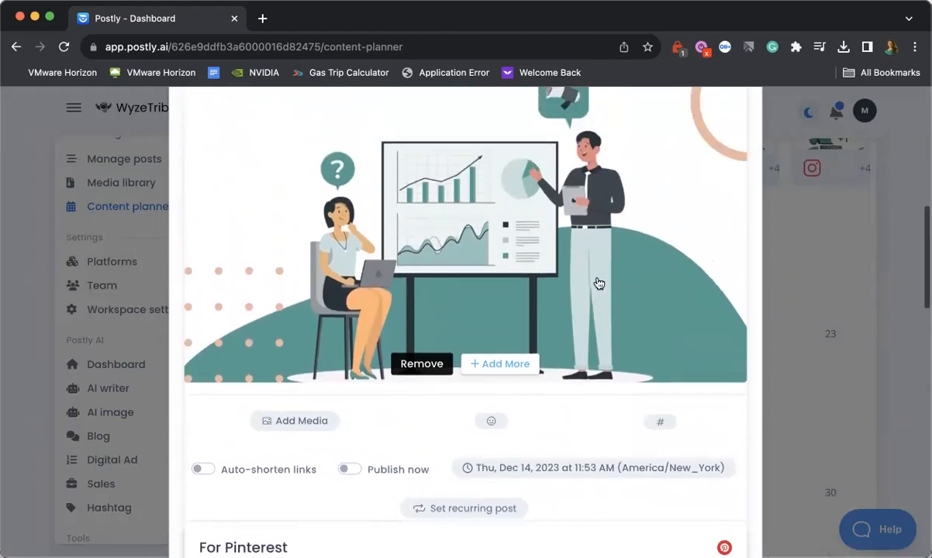
{"action": "scroll", "coordinate": [599, 283], "scroll_direction": "up", "scroll_amount": 3}
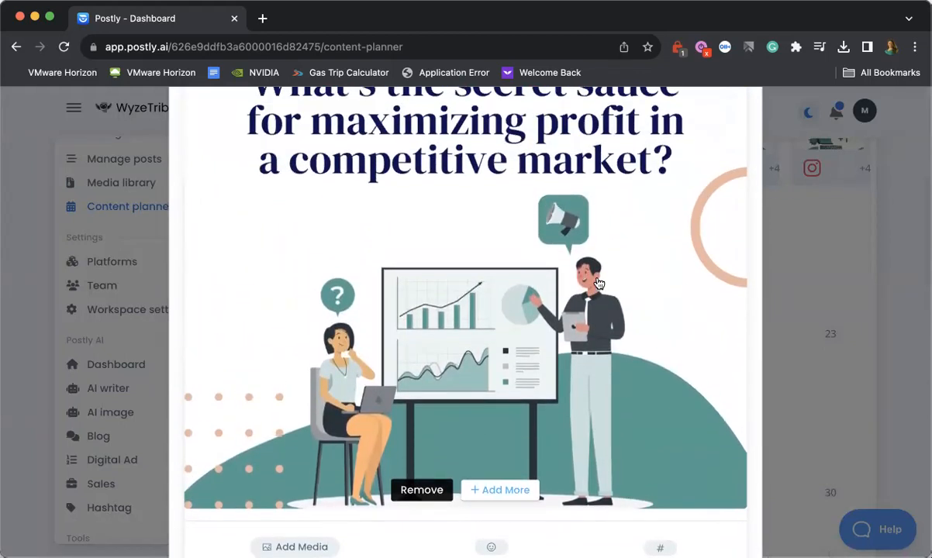
{"action": "scroll", "coordinate": [599, 283], "scroll_direction": "up", "scroll_amount": 1}
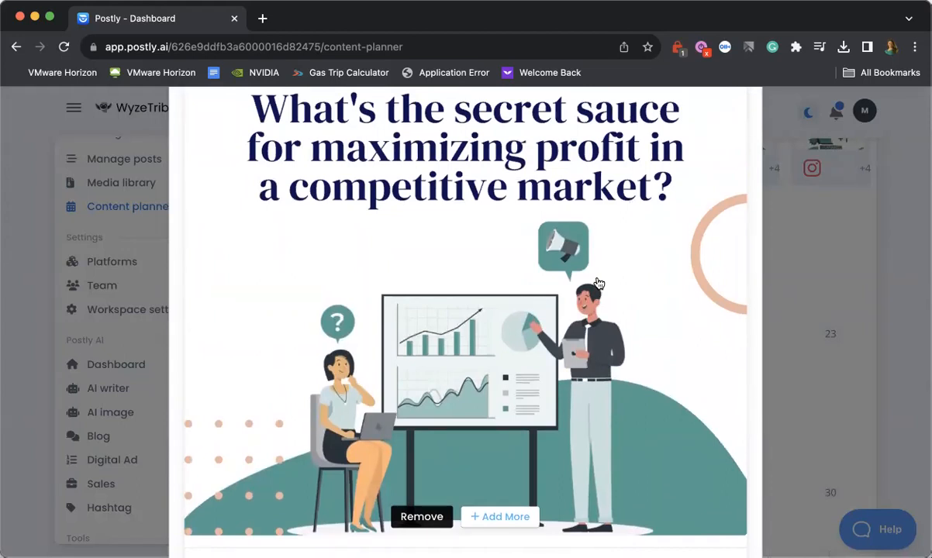
Step: Look over the new post's attached image and Google My Business, Facebook and Instagram options, and open the post preview
{"action": "scroll", "coordinate": [599, 283], "scroll_direction": "down", "scroll_amount": 1}
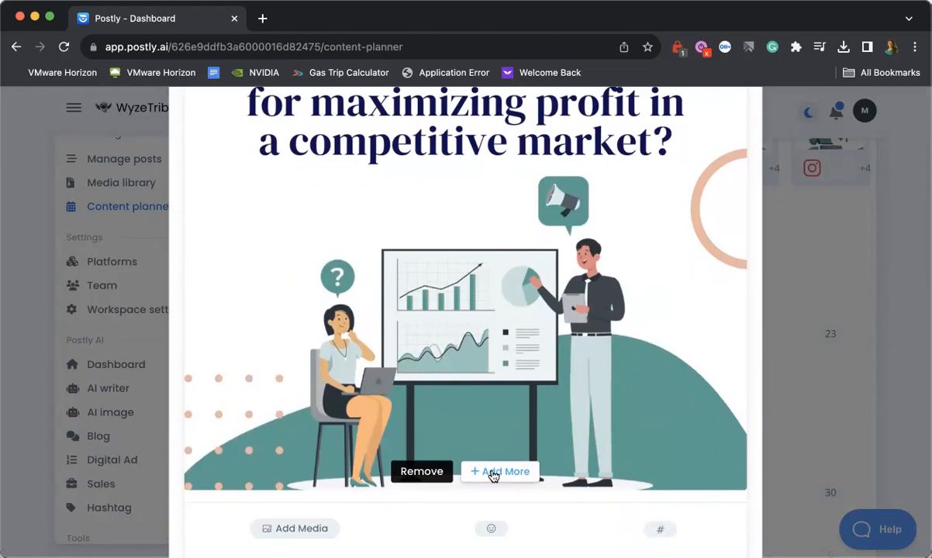
{"action": "scroll", "coordinate": [493, 476], "scroll_direction": "up", "scroll_amount": 5}
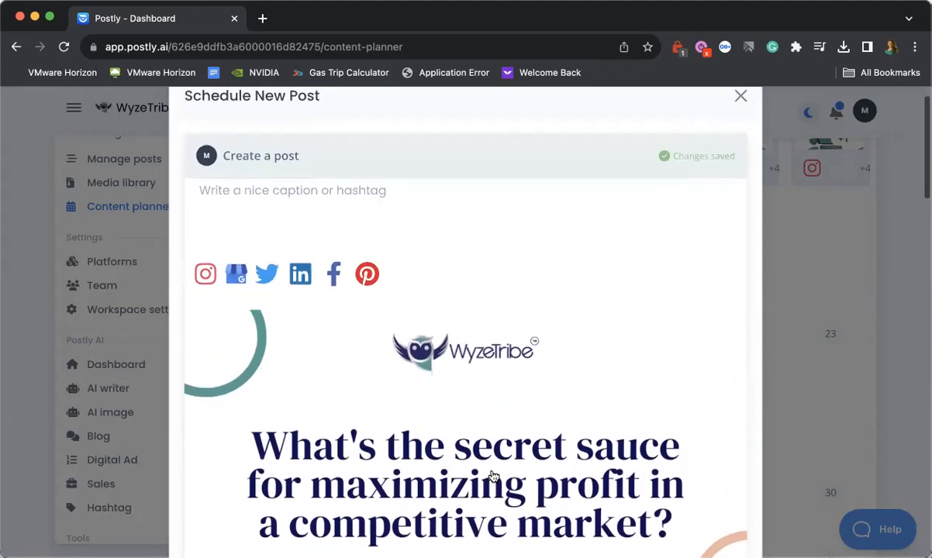
{"action": "scroll", "coordinate": [493, 476], "scroll_direction": "down", "scroll_amount": 10}
{"action": "scroll", "coordinate": [494, 475], "scroll_direction": "down", "scroll_amount": 10}
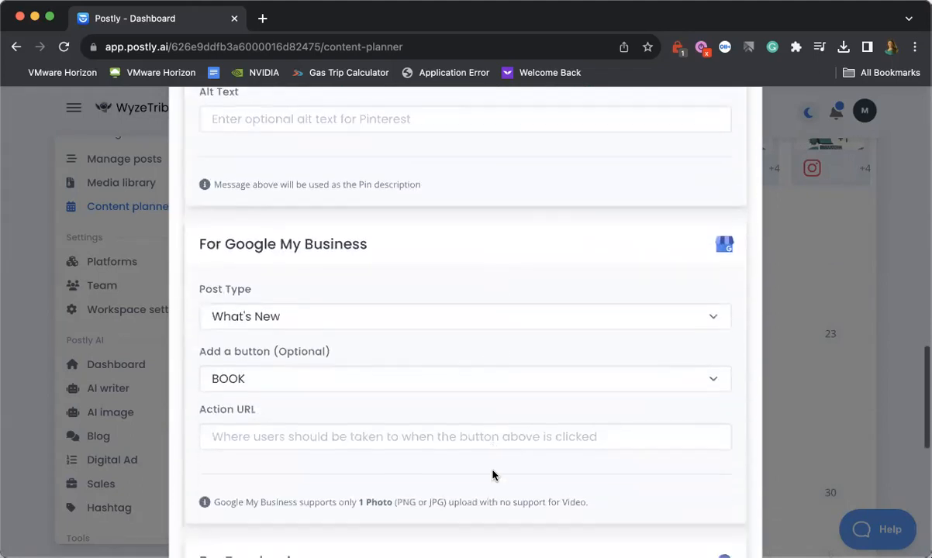
{"action": "scroll", "coordinate": [493, 476], "scroll_direction": "down", "scroll_amount": 2}
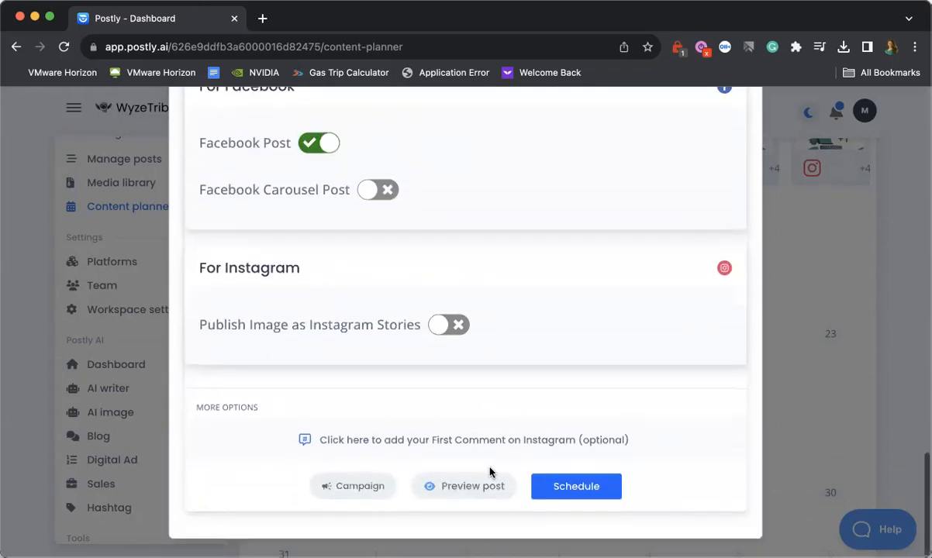
{"action": "left_click", "coordinate": [471, 495]}
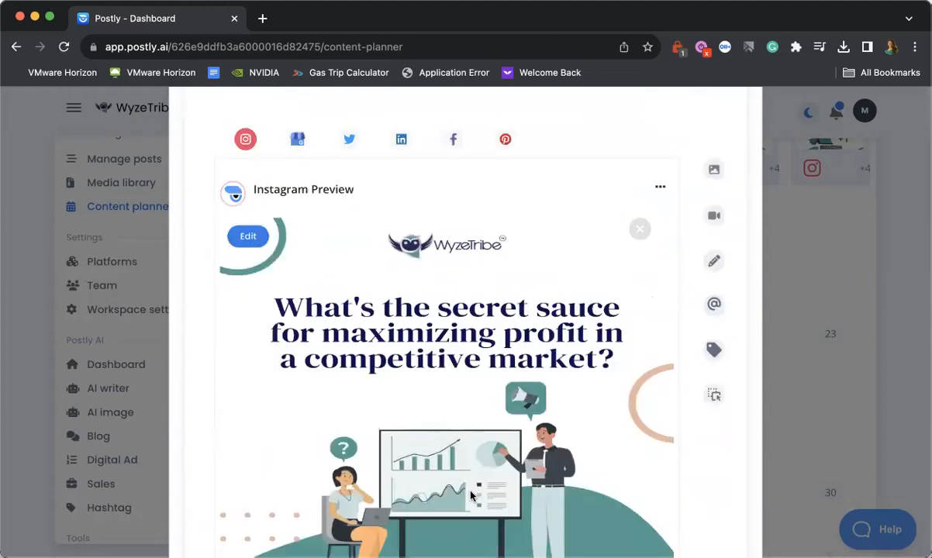
Step: Examine the Twitter preview of the new post, including its image and character count, and close the Schedule New Post dialog
{"action": "left_click", "coordinate": [349, 140]}
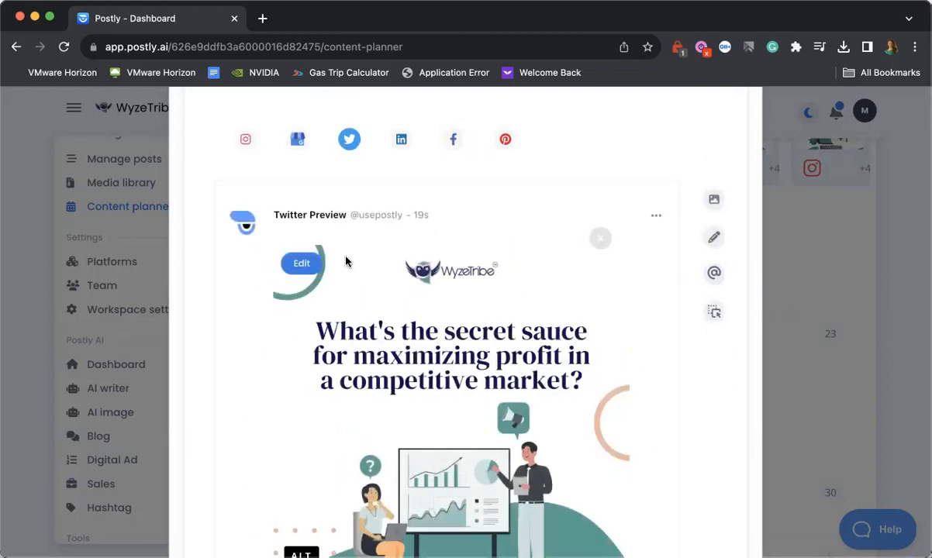
{"action": "scroll", "coordinate": [346, 262], "scroll_direction": "down", "scroll_amount": 5}
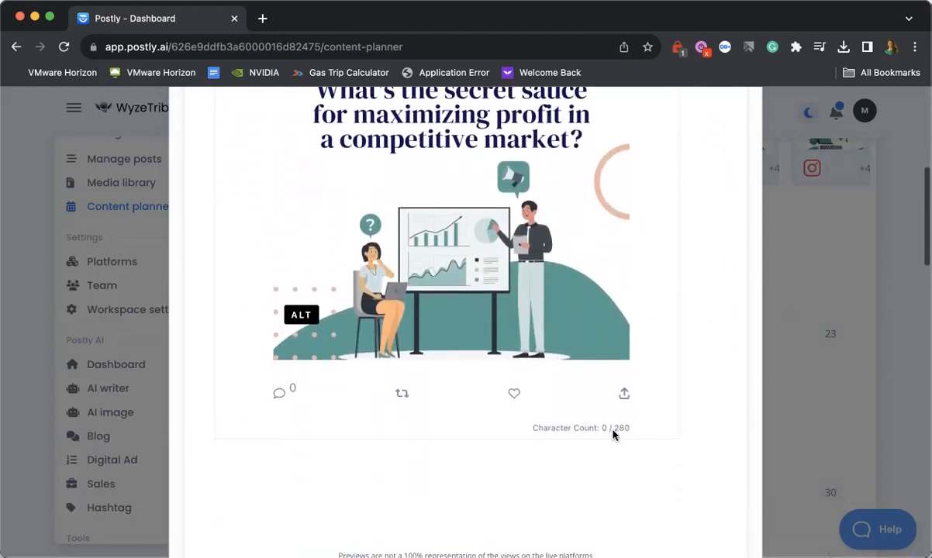
{"action": "scroll", "coordinate": [503, 468], "scroll_direction": "up", "scroll_amount": 1}
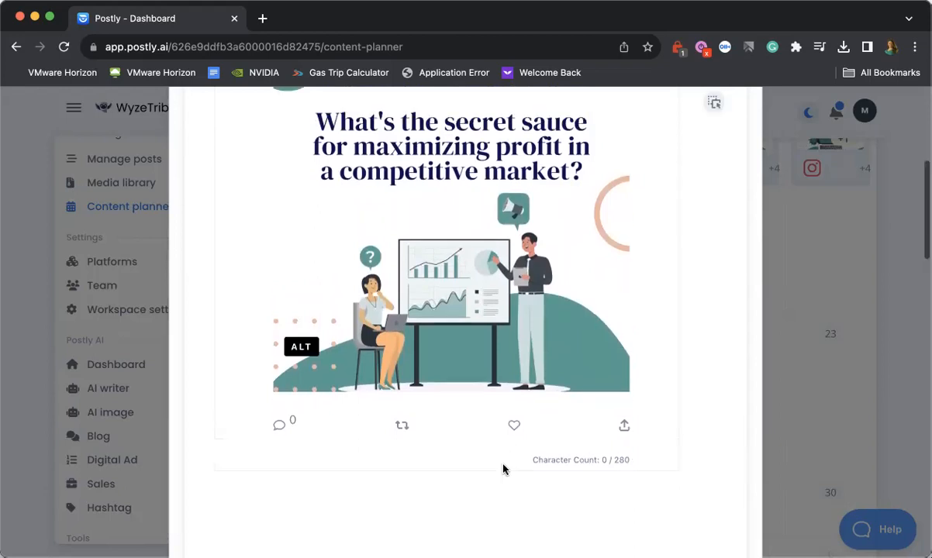
{"action": "scroll", "coordinate": [502, 468], "scroll_direction": "up", "scroll_amount": 4}
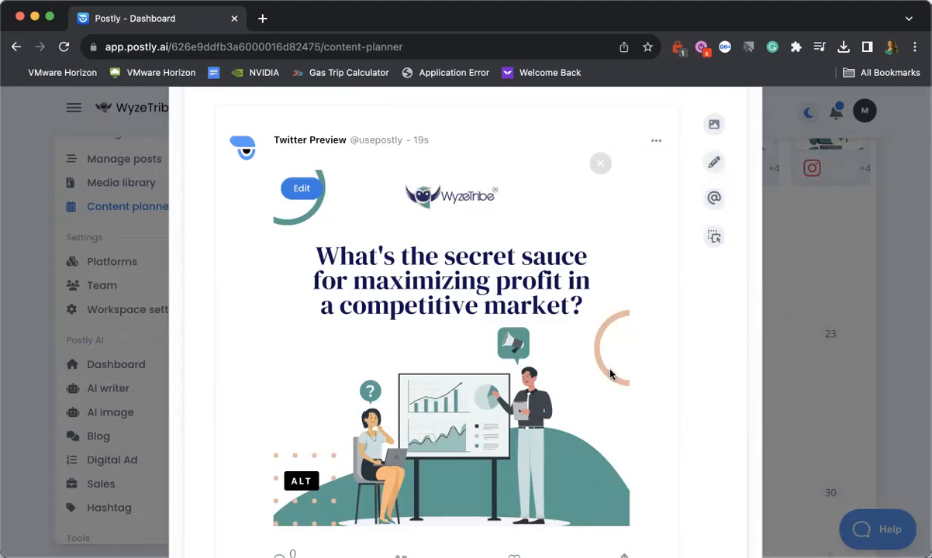
{"action": "scroll", "coordinate": [611, 375], "scroll_direction": "up", "scroll_amount": 2}
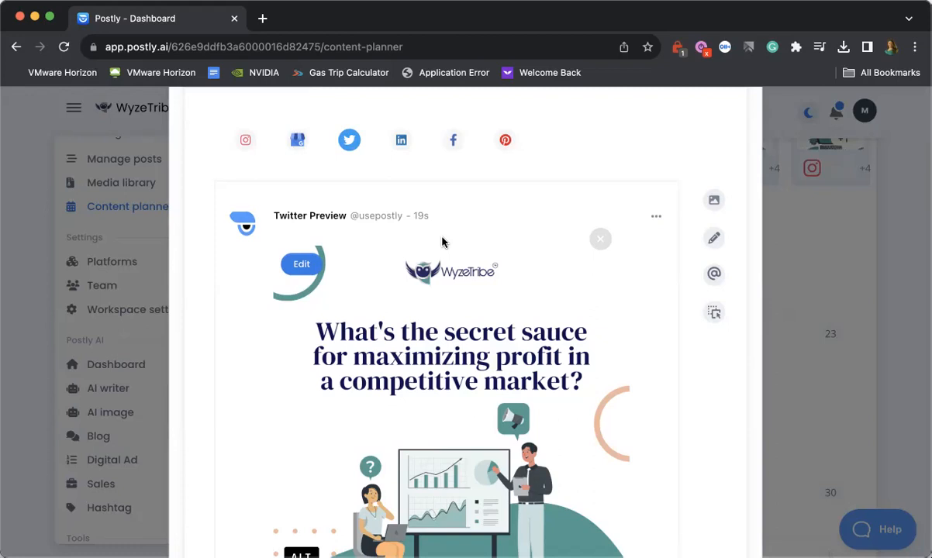
{"action": "scroll", "coordinate": [442, 242], "scroll_direction": "down", "scroll_amount": 5}
{"action": "scroll", "coordinate": [443, 235], "scroll_direction": "up", "scroll_amount": 1}
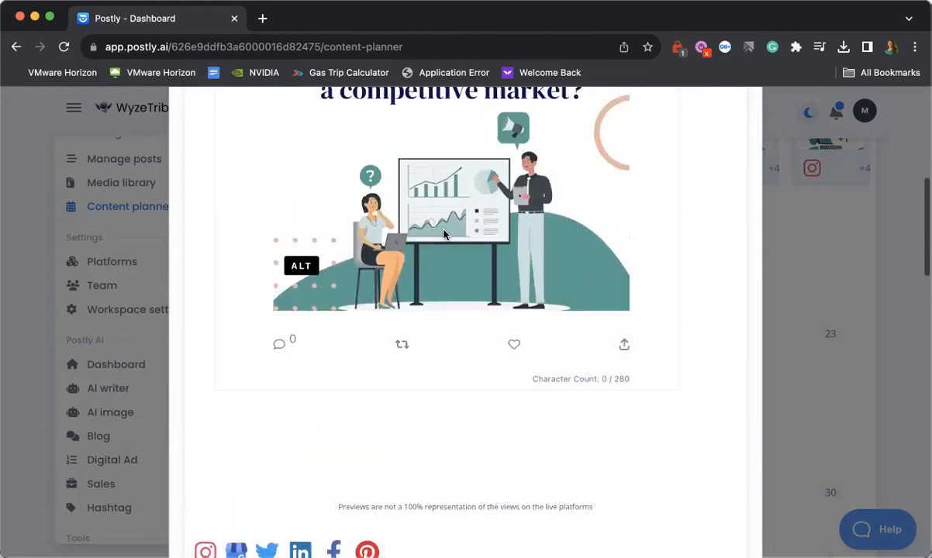
{"action": "scroll", "coordinate": [444, 235], "scroll_direction": "up", "scroll_amount": 5}
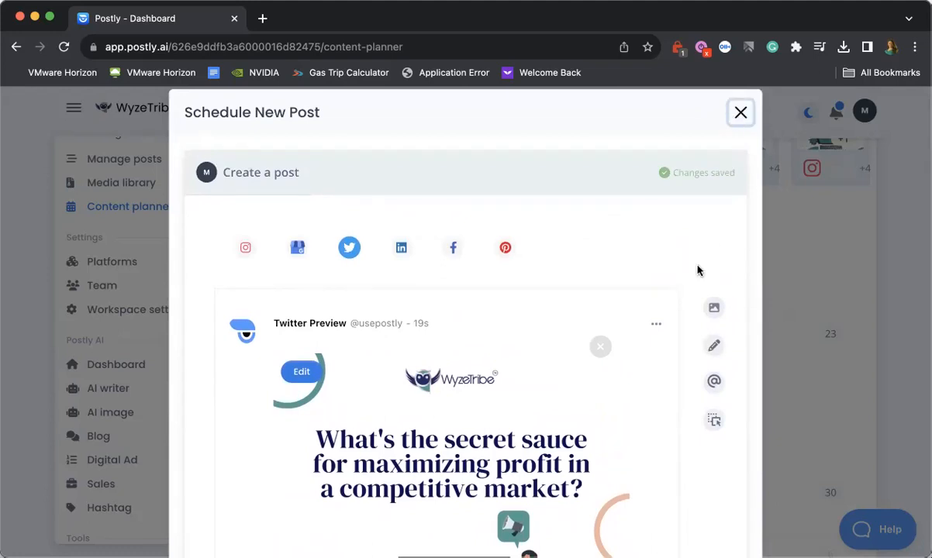
{"action": "key", "text": "Escape"}
Step: View the scheduled December 20 tech trivia post from the content calendar, review its platforms and metadata, and close it
{"action": "scroll", "coordinate": [776, 285], "scroll_direction": "down", "scroll_amount": 1}
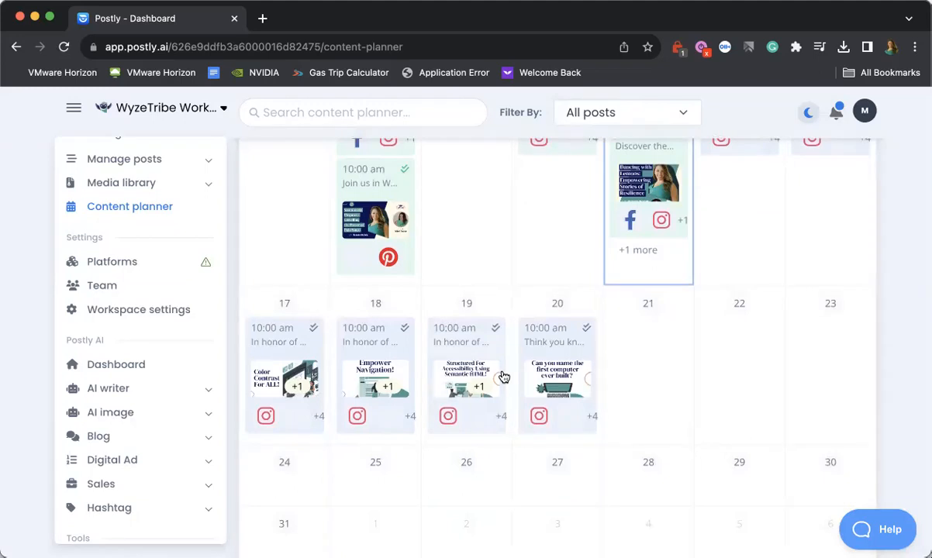
{"action": "left_click", "coordinate": [548, 374]}
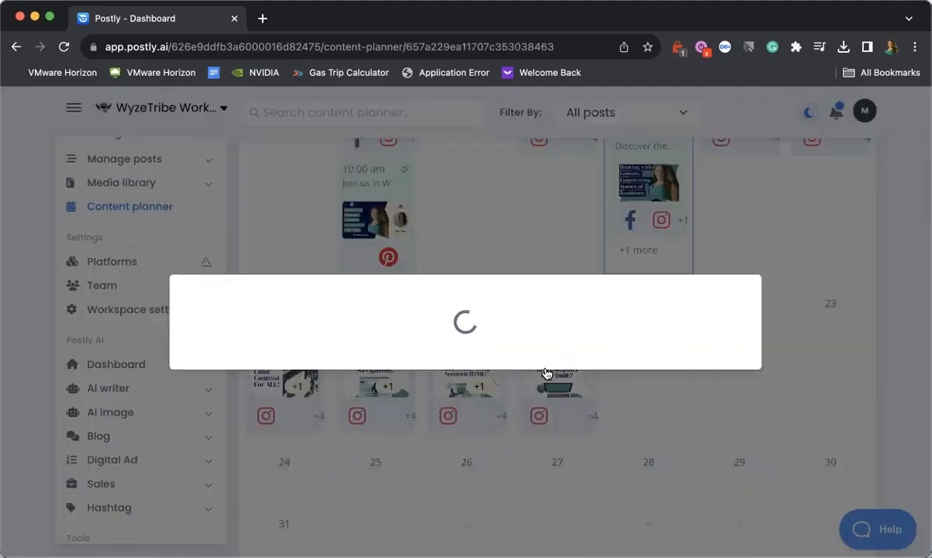
{"action": "scroll", "coordinate": [548, 374], "scroll_direction": "down", "scroll_amount": 6}
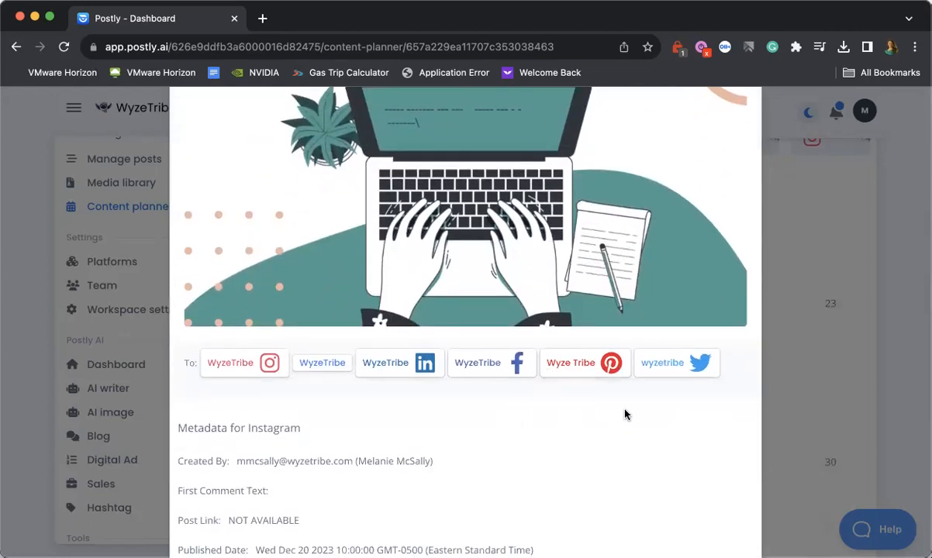
{"action": "scroll", "coordinate": [664, 376], "scroll_direction": "down", "scroll_amount": 10}
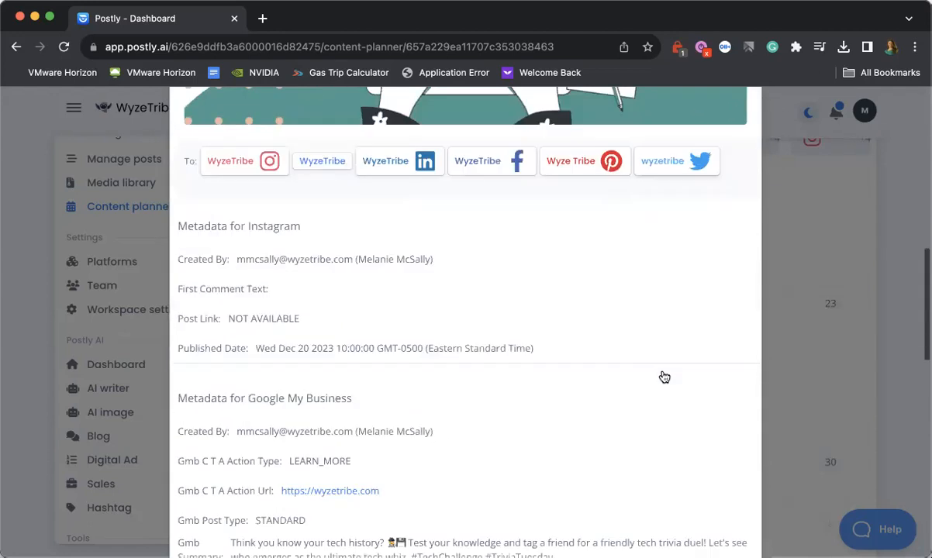
{"action": "scroll", "coordinate": [664, 376], "scroll_direction": "down", "scroll_amount": 3}
{"action": "scroll", "coordinate": [664, 376], "scroll_direction": "up", "scroll_amount": 10}
{"action": "scroll", "coordinate": [664, 376], "scroll_direction": "up", "scroll_amount": 8}
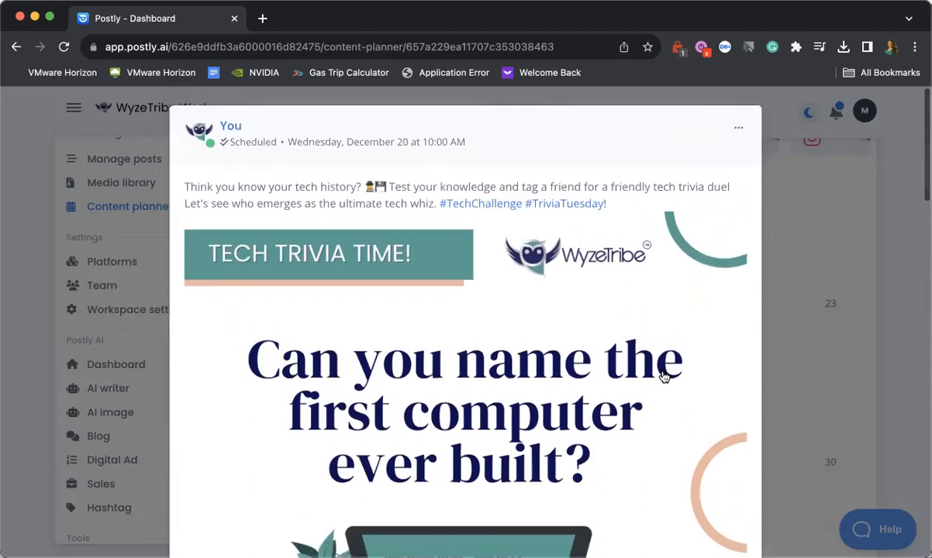
{"action": "left_click", "coordinate": [867, 228]}
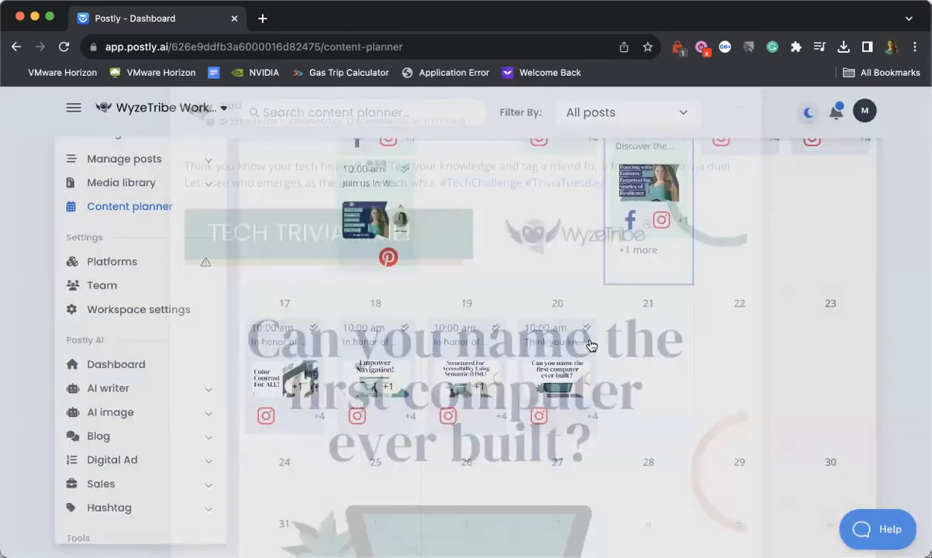
Step: View the scheduled December 19 semantic HTML post, expand its full caption, and review its images, platforms and metadata
{"action": "left_click", "coordinate": [460, 362]}
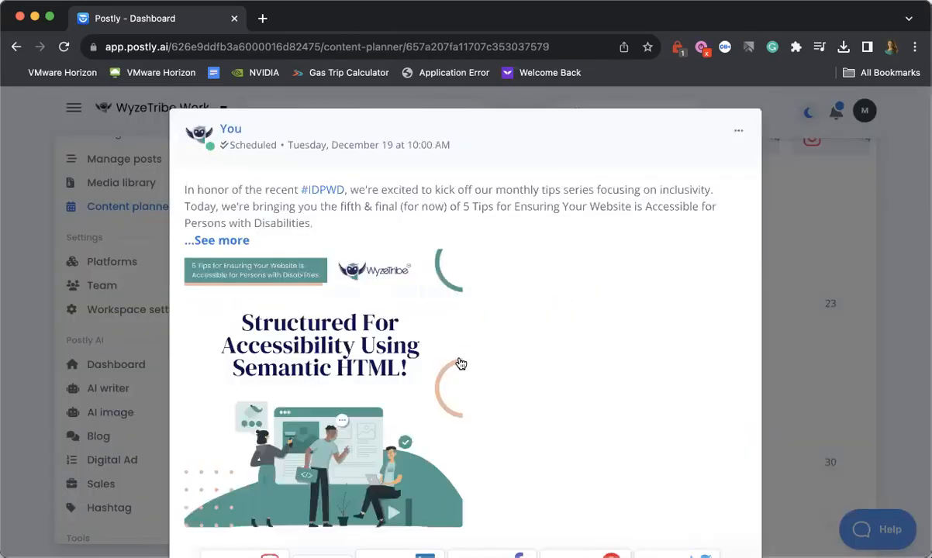
{"action": "left_click", "coordinate": [235, 241]}
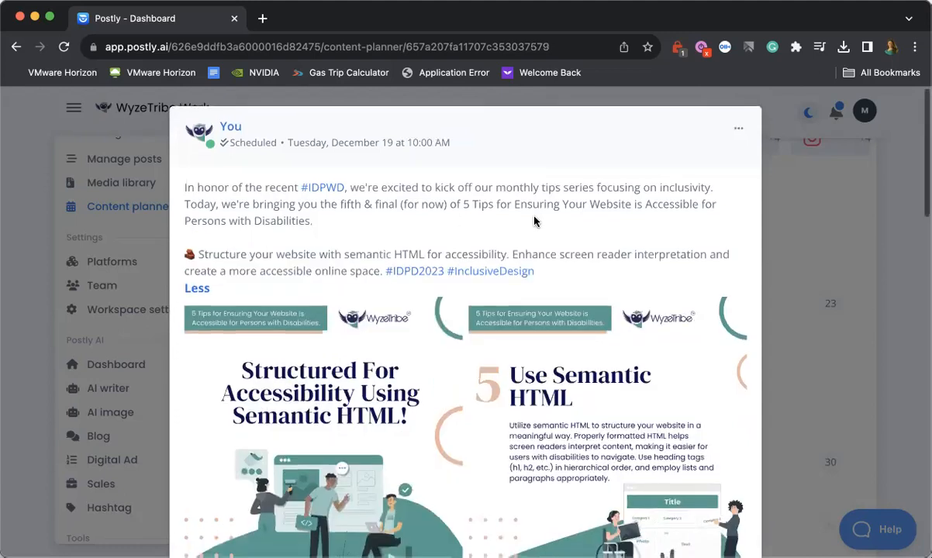
{"action": "scroll", "coordinate": [727, 180], "scroll_direction": "down", "scroll_amount": 3}
{"action": "scroll", "coordinate": [727, 180], "scroll_direction": "down", "scroll_amount": 2}
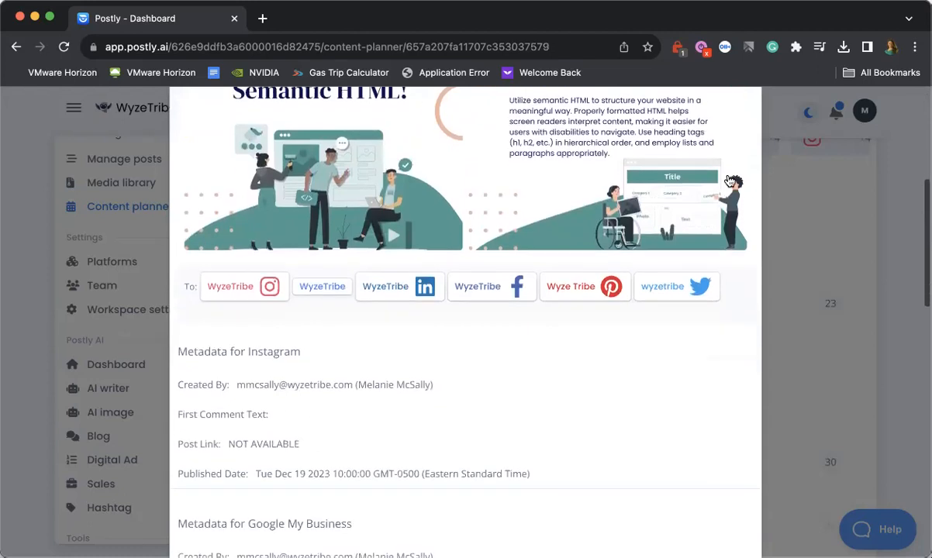
{"action": "scroll", "coordinate": [729, 180], "scroll_direction": "up", "scroll_amount": 5}
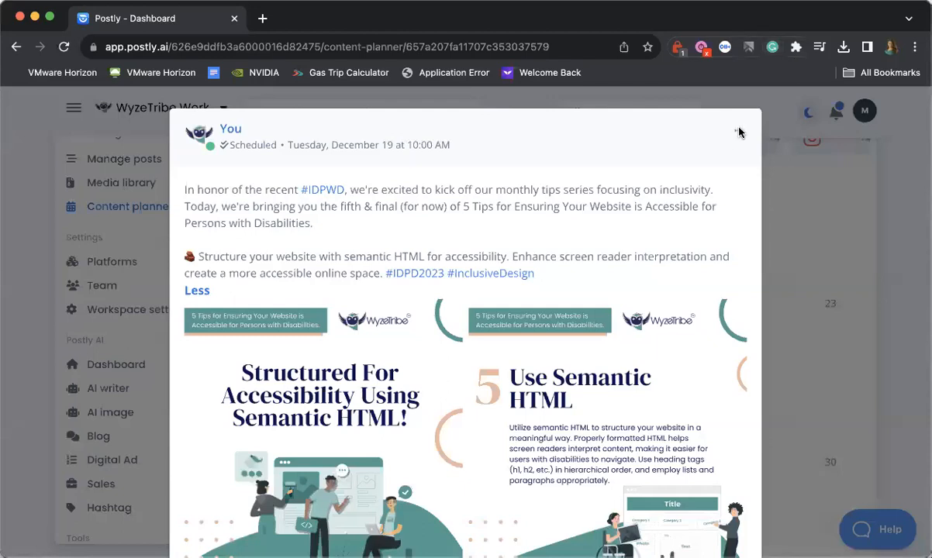
Step: Open the scheduled December 19 post for editing and switch its preview to Twitter
{"action": "left_click", "coordinate": [740, 133]}
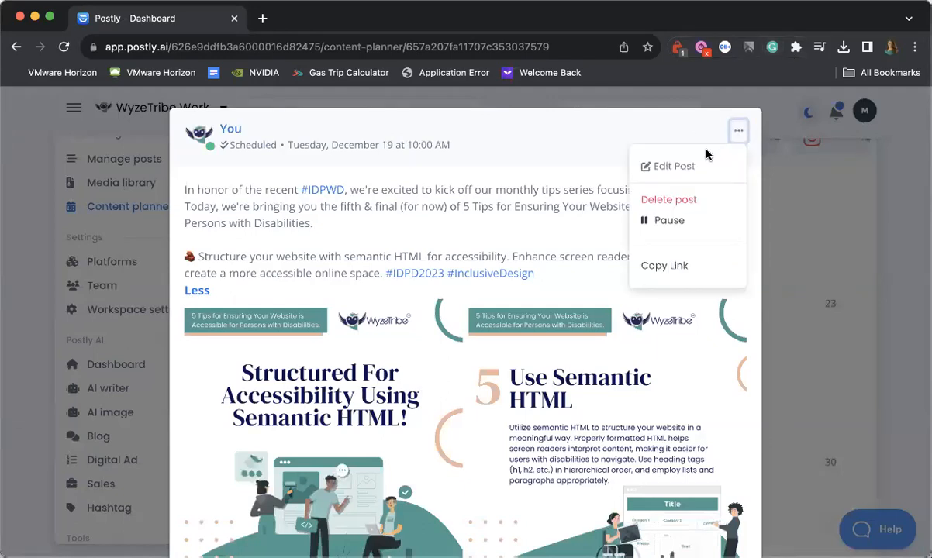
{"action": "left_click", "coordinate": [674, 167]}
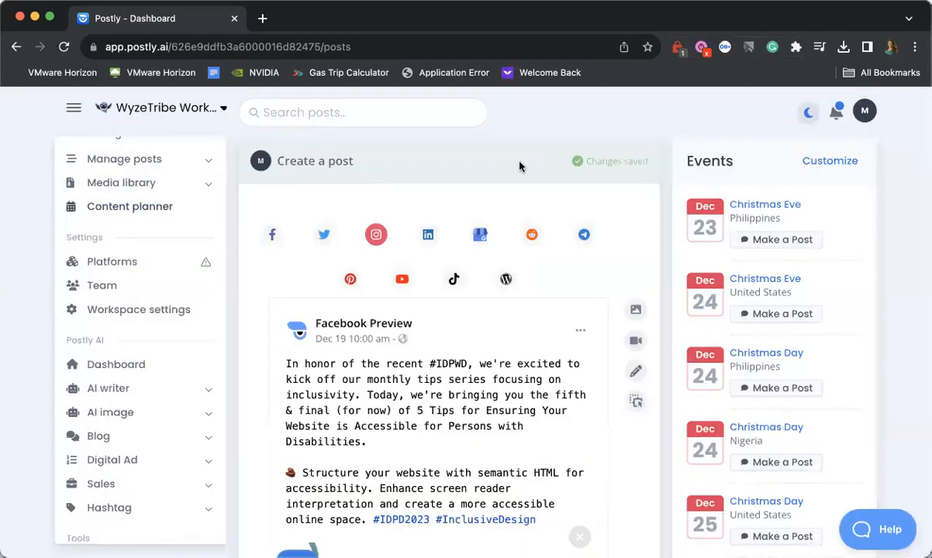
{"action": "left_click", "coordinate": [326, 238]}
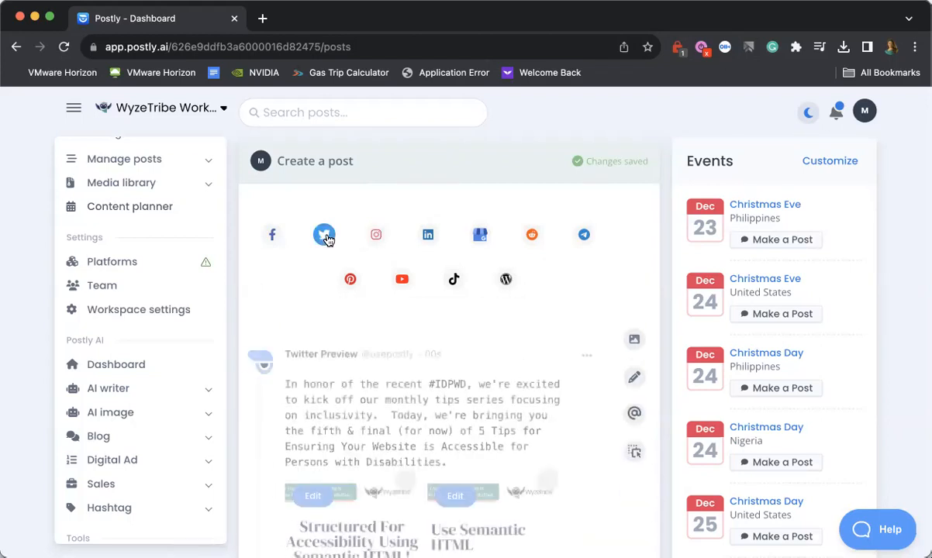
Step: Examine how the Twitter preview splits the December 19 caption and images across the threaded tweets
{"action": "scroll", "coordinate": [329, 247], "scroll_direction": "down", "scroll_amount": 2}
{"action": "scroll", "coordinate": [327, 249], "scroll_direction": "down", "scroll_amount": 5}
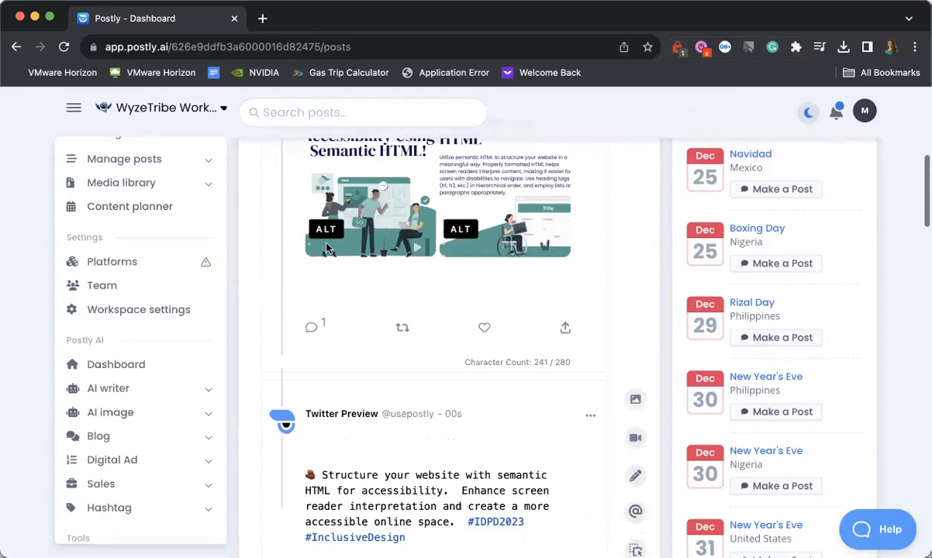
{"action": "scroll", "coordinate": [326, 247], "scroll_direction": "up", "scroll_amount": 1}
{"action": "scroll", "coordinate": [326, 247], "scroll_direction": "up", "scroll_amount": 4}
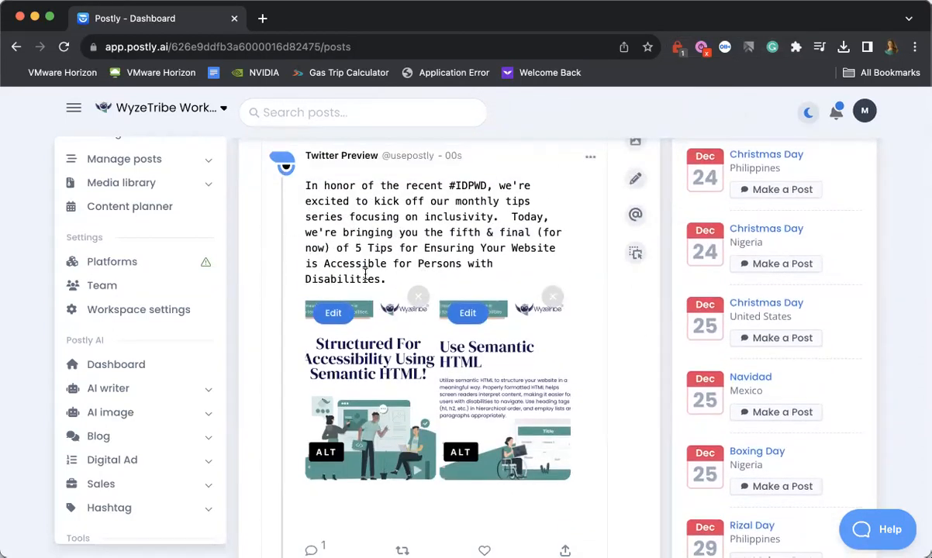
{"action": "scroll", "coordinate": [337, 205], "scroll_direction": "down", "scroll_amount": 4}
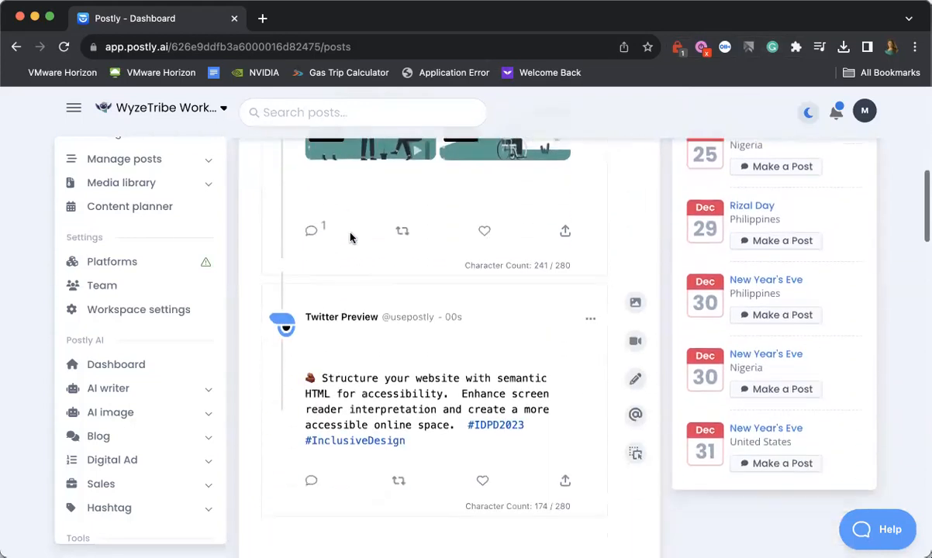
{"action": "scroll", "coordinate": [401, 404], "scroll_direction": "up", "scroll_amount": 5}
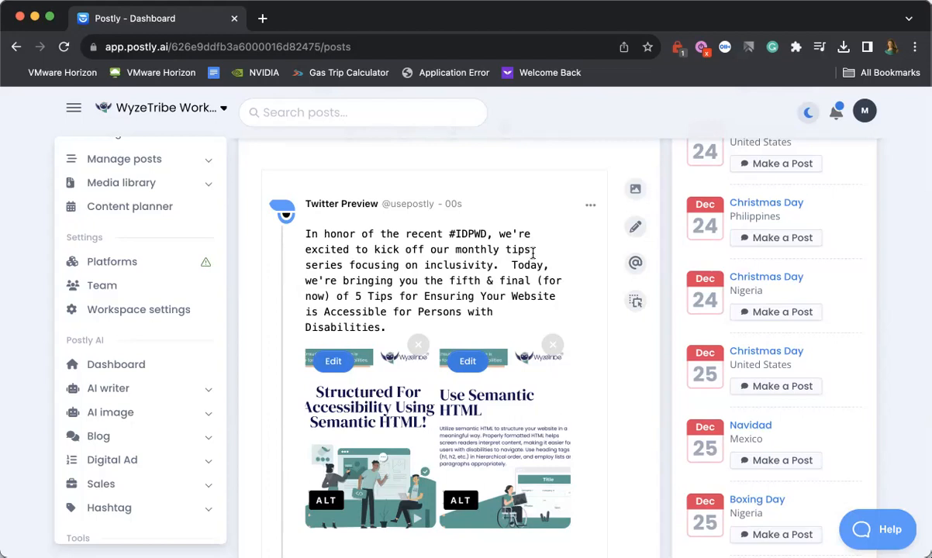
Step: Select the #InclusiveDesign hashtag in the second tweet, clear the selection, and view that tweet's options for adding or deleting a thread
{"action": "scroll", "coordinate": [533, 254], "scroll_direction": "down", "scroll_amount": 5}
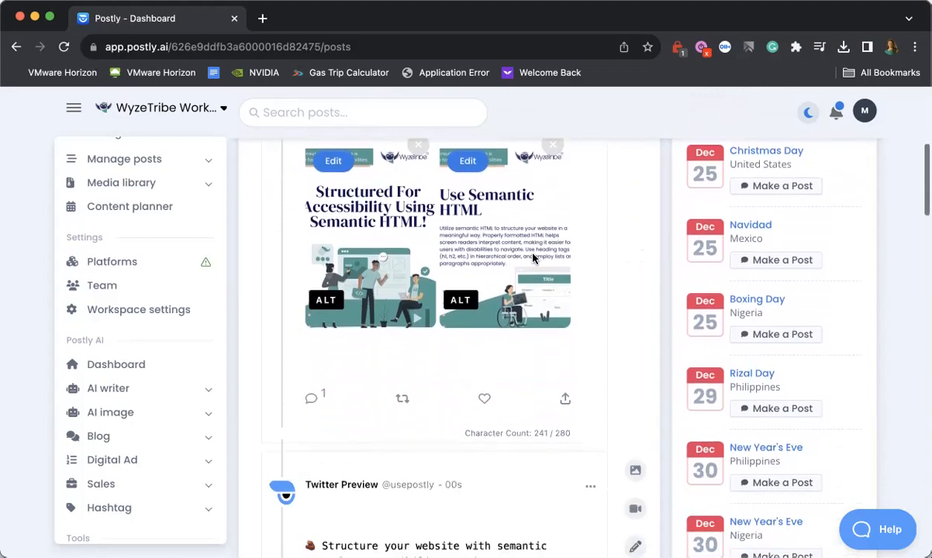
{"action": "scroll", "coordinate": [533, 256], "scroll_direction": "down", "scroll_amount": 5}
{"action": "left_click_drag", "start_coordinate": [429, 411], "coordinate": [307, 403]}
{"action": "key", "text": "super+c"}
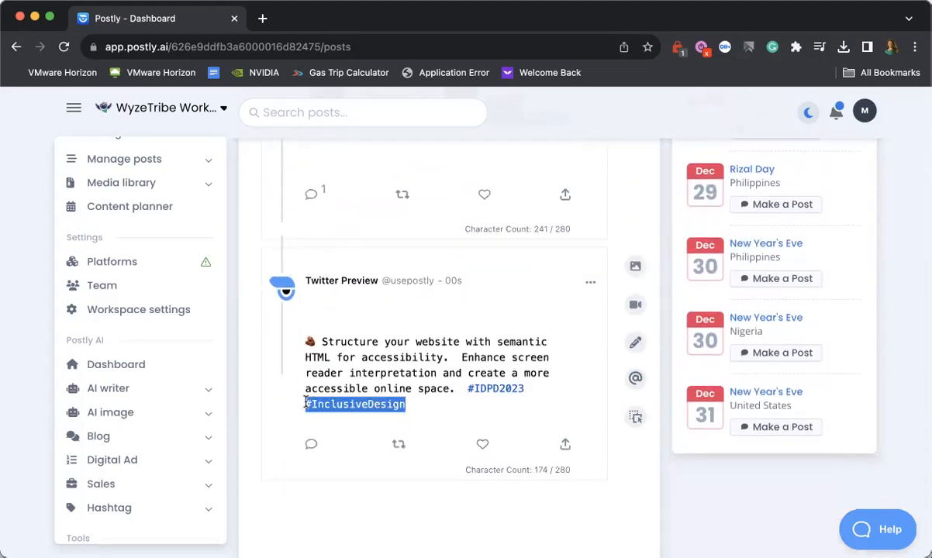
{"action": "left_click", "coordinate": [583, 261]}
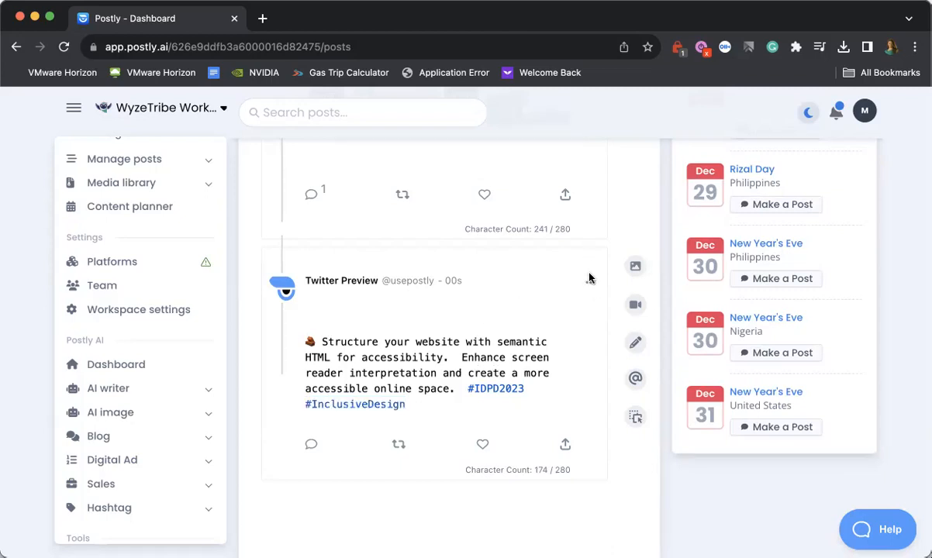
{"action": "left_click", "coordinate": [590, 286]}
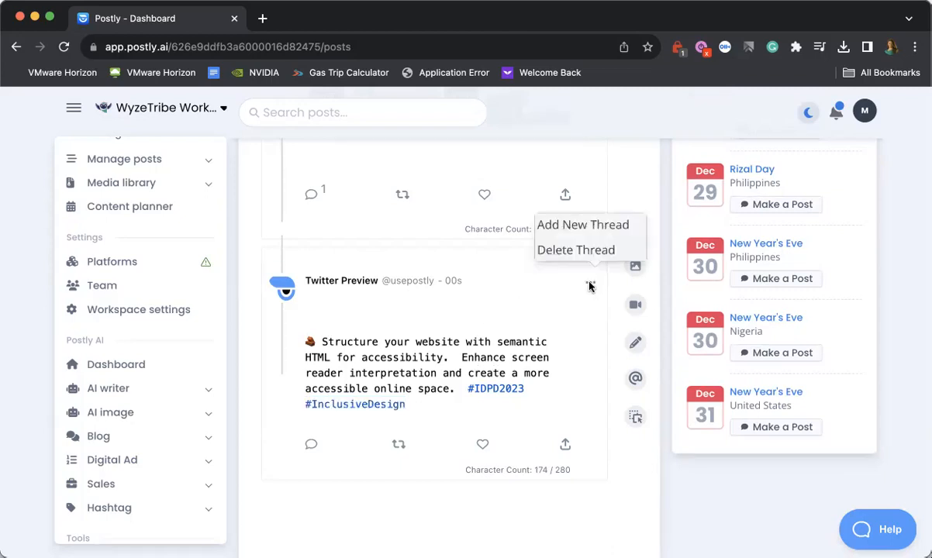
{"action": "scroll", "coordinate": [520, 314], "scroll_direction": "up", "scroll_amount": 5}
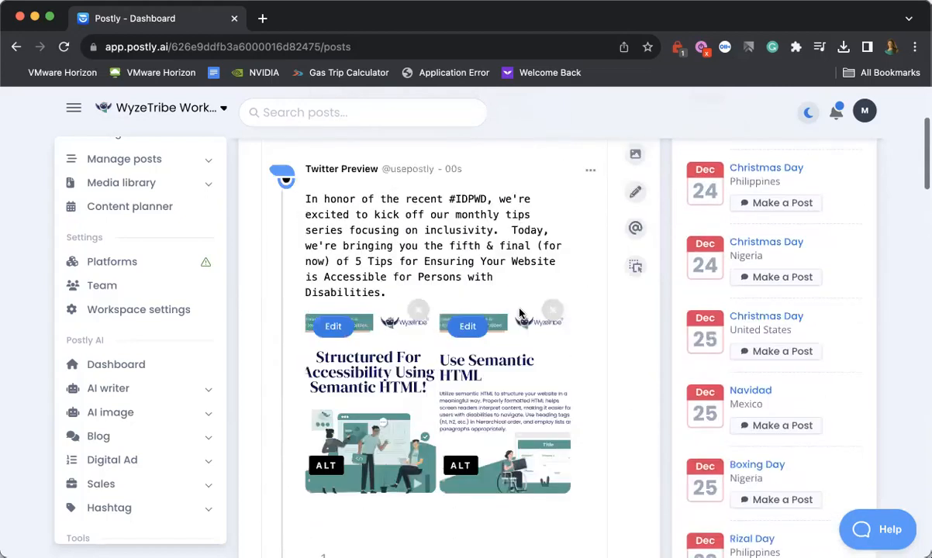
{"action": "scroll", "coordinate": [519, 313], "scroll_direction": "down", "scroll_amount": 2}
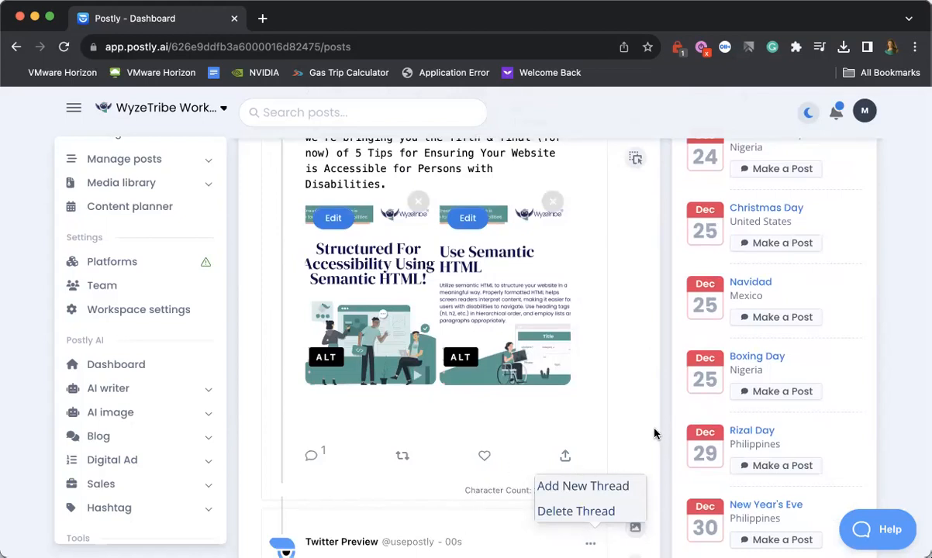
Step: Delete the second tweet, containing the semantic HTML paragraph, from the Twitter thread
{"action": "left_click", "coordinate": [637, 534]}
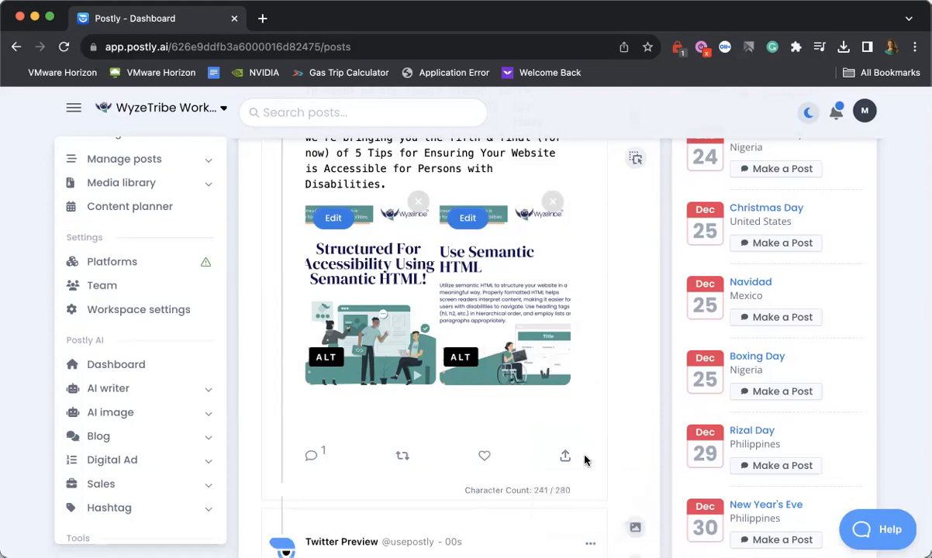
{"action": "scroll", "coordinate": [574, 494], "scroll_direction": "down", "scroll_amount": 4}
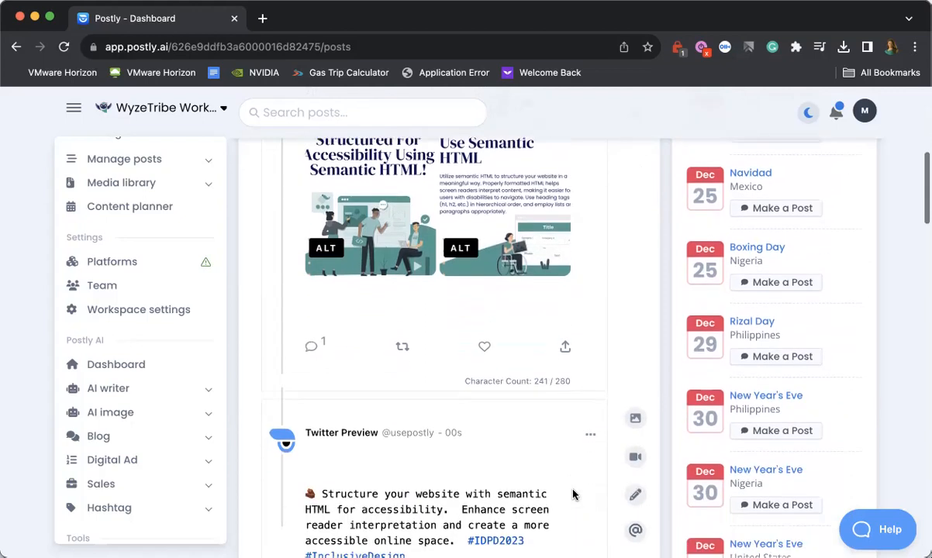
{"action": "left_click", "coordinate": [591, 406]}
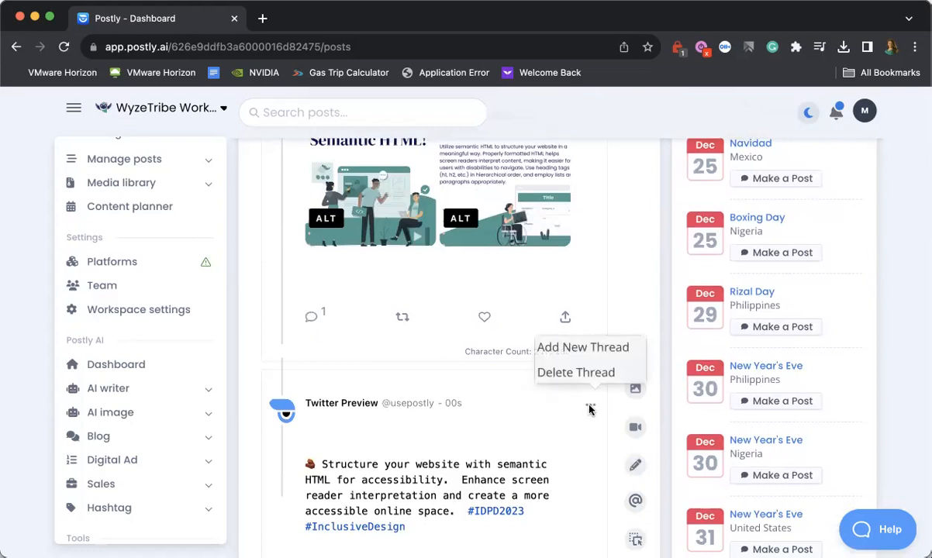
{"action": "left_click", "coordinate": [593, 380]}
{"action": "scroll", "coordinate": [591, 381], "scroll_direction": "up", "scroll_amount": 10}
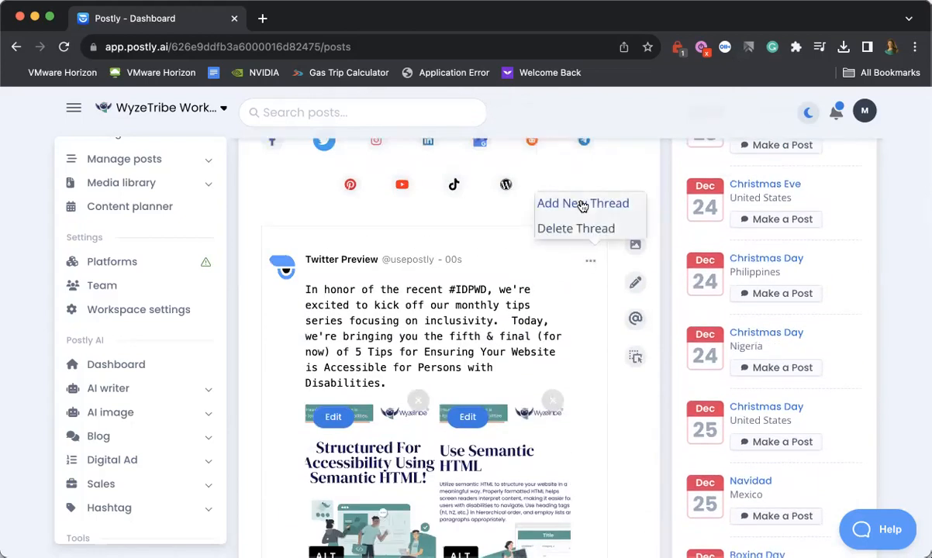
Step: Open the first tweet's text for editing and replace its final period with the hashtag #InclusiveDesign
{"action": "left_click", "coordinate": [635, 285]}
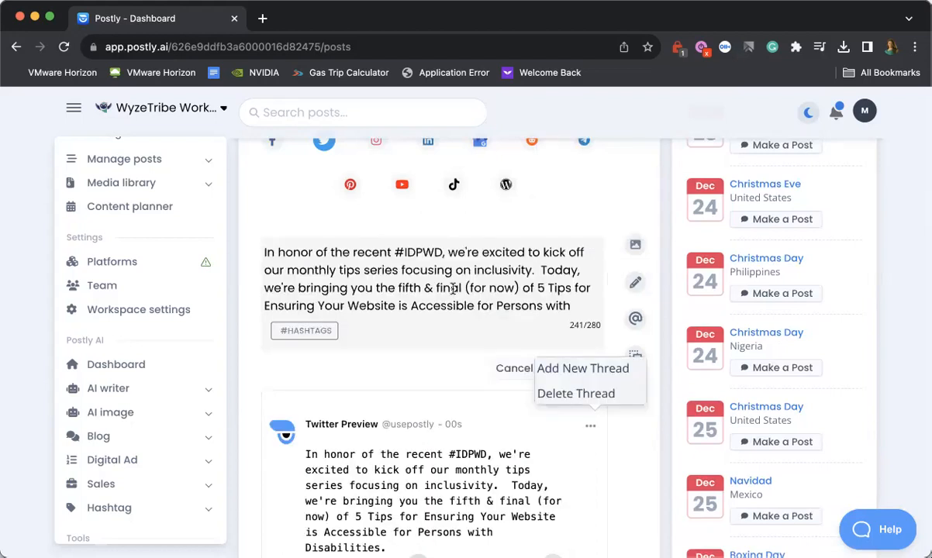
{"action": "scroll", "coordinate": [536, 305], "scroll_direction": "down", "scroll_amount": 1}
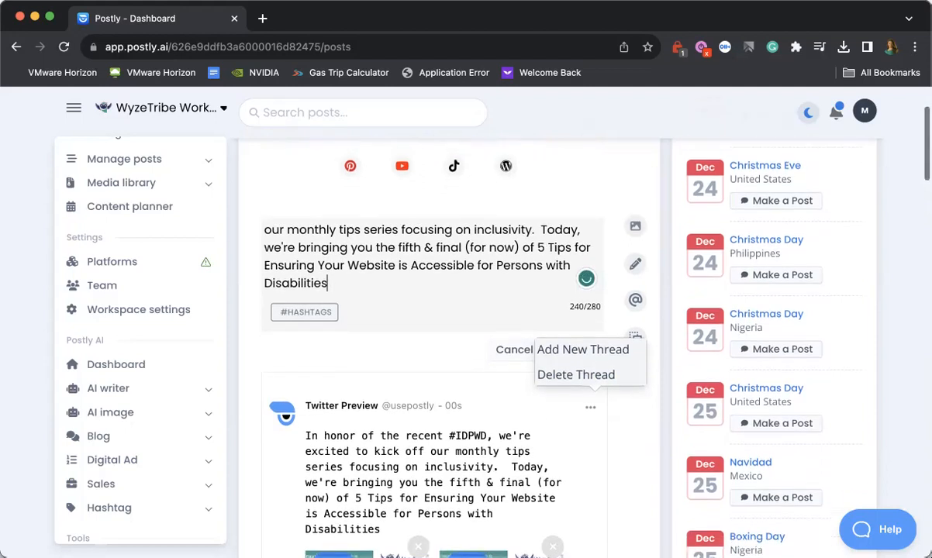
{"action": "key", "text": "super+v"}
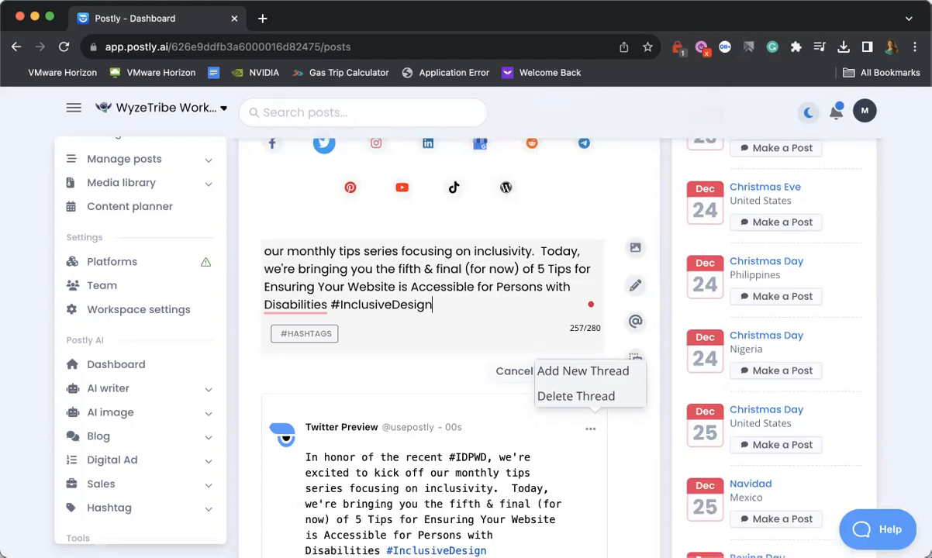
{"action": "mouse_move", "coordinate": [326, 306]}
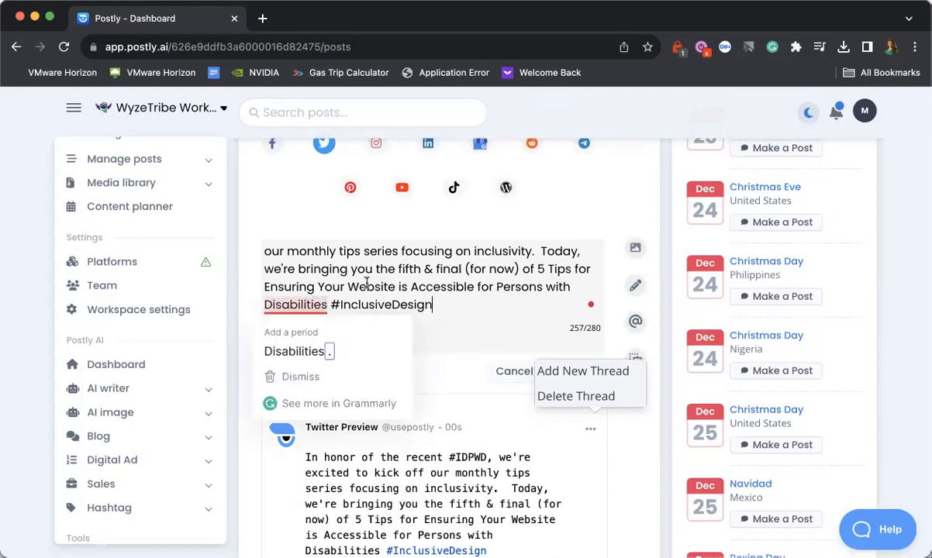
{"action": "scroll", "coordinate": [380, 310], "scroll_direction": "down", "scroll_amount": 2}
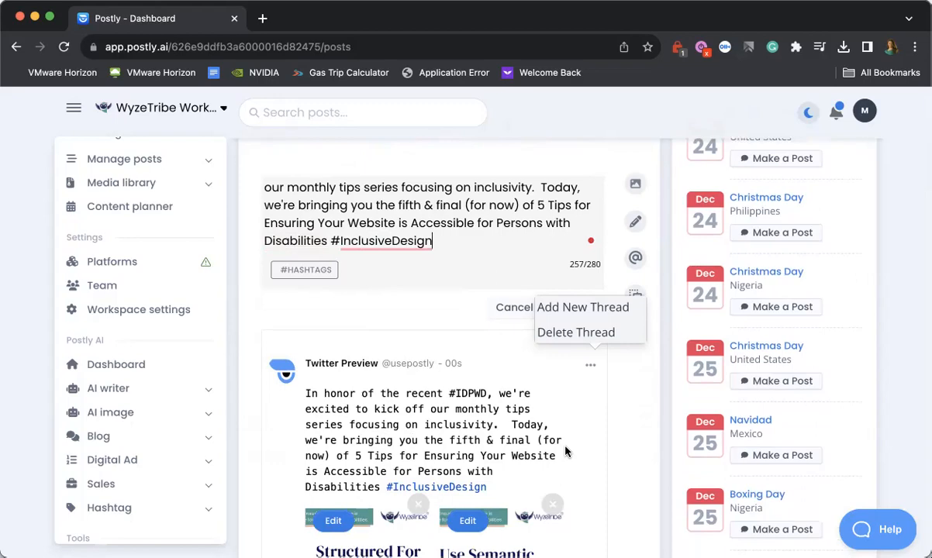
{"action": "scroll", "coordinate": [566, 452], "scroll_direction": "down", "scroll_amount": 5}
{"action": "scroll", "coordinate": [565, 451], "scroll_direction": "up", "scroll_amount": 5}
{"action": "scroll", "coordinate": [566, 451], "scroll_direction": "up", "scroll_amount": 3}
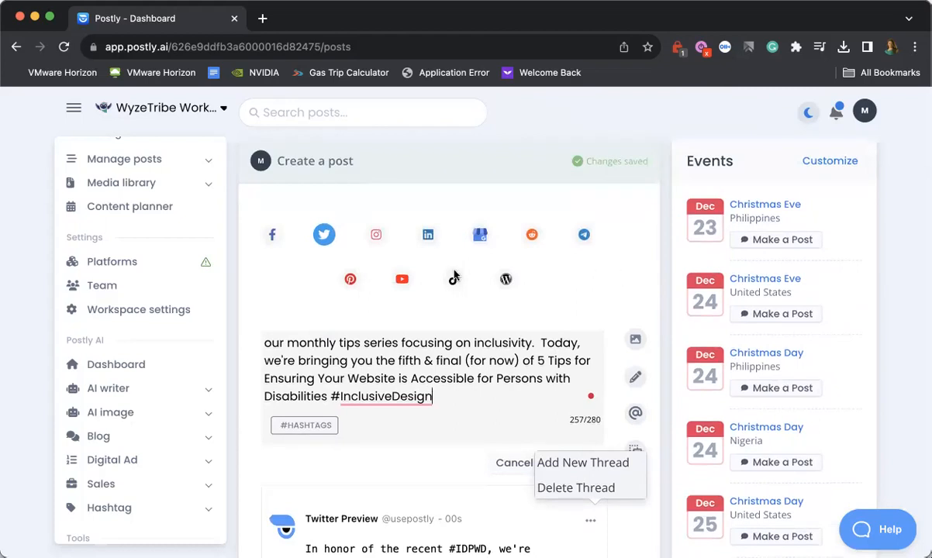
Step: Copy the semantic HTML paragraph with its hashtags from the Facebook preview and open the Twitter version's text for editing
{"action": "left_click", "coordinate": [272, 237]}
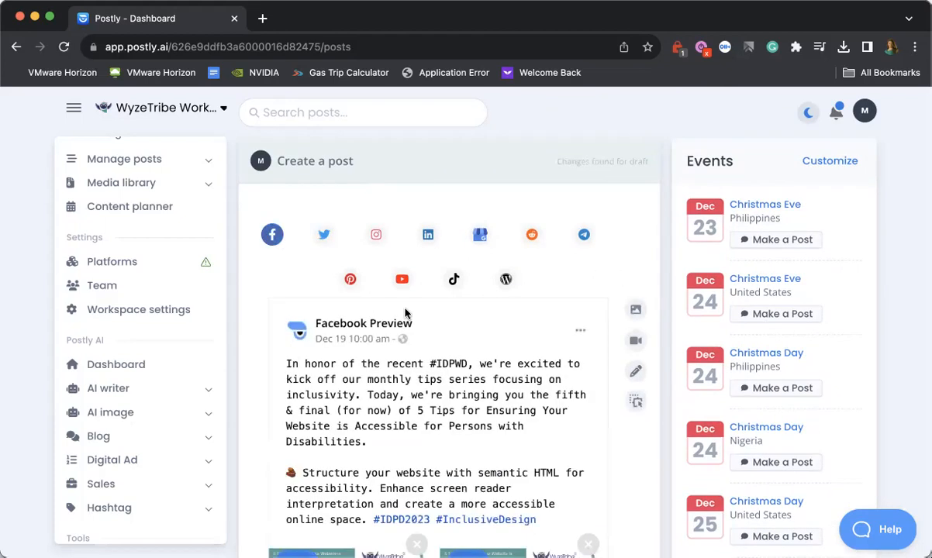
{"action": "scroll", "coordinate": [382, 299], "scroll_direction": "down", "scroll_amount": 2}
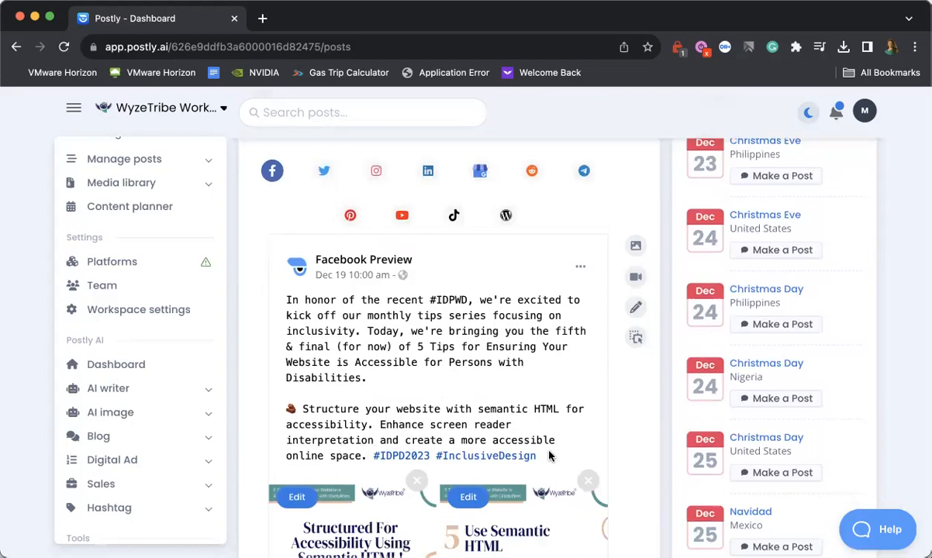
{"action": "left_click_drag", "start_coordinate": [557, 457], "coordinate": [286, 409]}
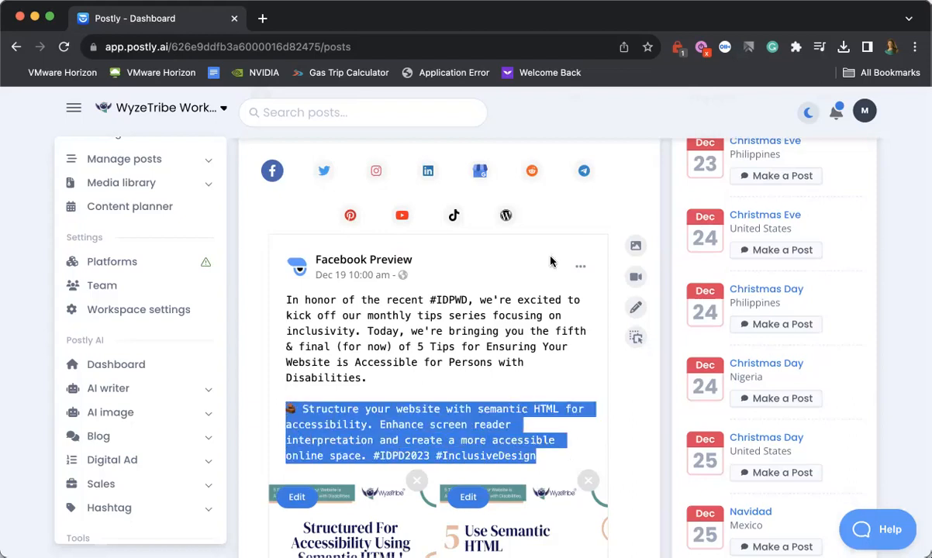
{"action": "left_click", "coordinate": [324, 171]}
{"action": "scroll", "coordinate": [458, 303], "scroll_direction": "down", "scroll_amount": 2}
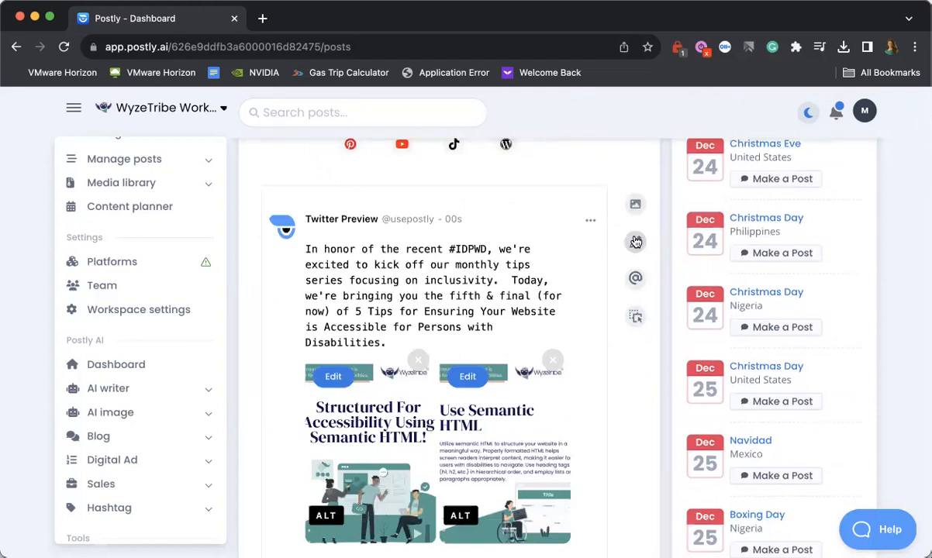
{"action": "left_click", "coordinate": [635, 242]}
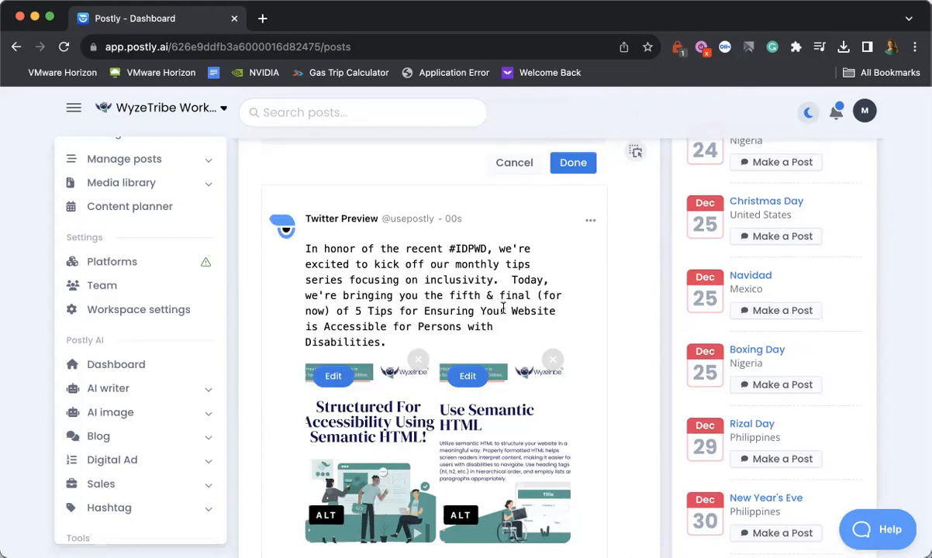
Step: Highlight the opening #IDPWD sentence in the Twitter preview and check the remaining tweet and post options
{"action": "left_click_drag", "start_coordinate": [510, 281], "coordinate": [293, 252]}
{"action": "left_click", "coordinate": [328, 252]}
{"action": "left_click_drag", "start_coordinate": [510, 280], "coordinate": [309, 250]}
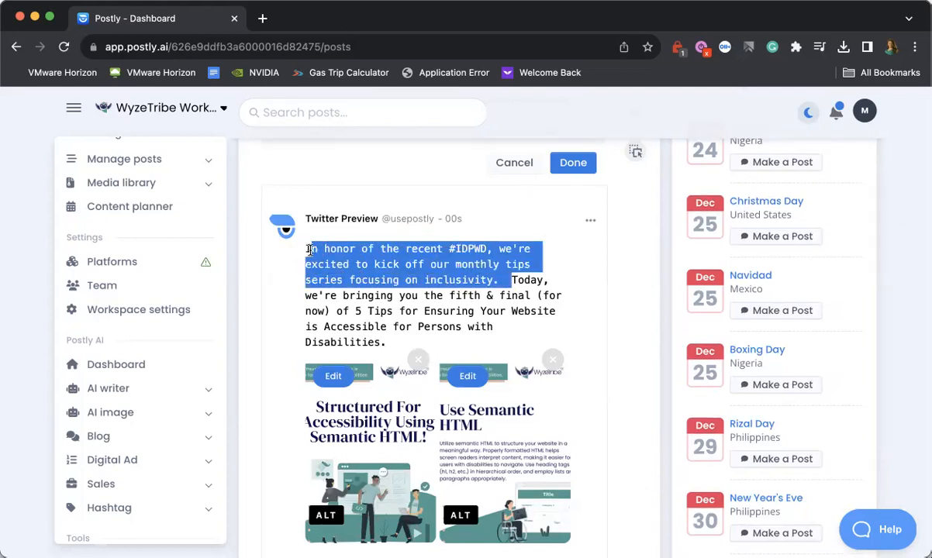
{"action": "scroll", "coordinate": [307, 250], "scroll_direction": "down", "scroll_amount": 10}
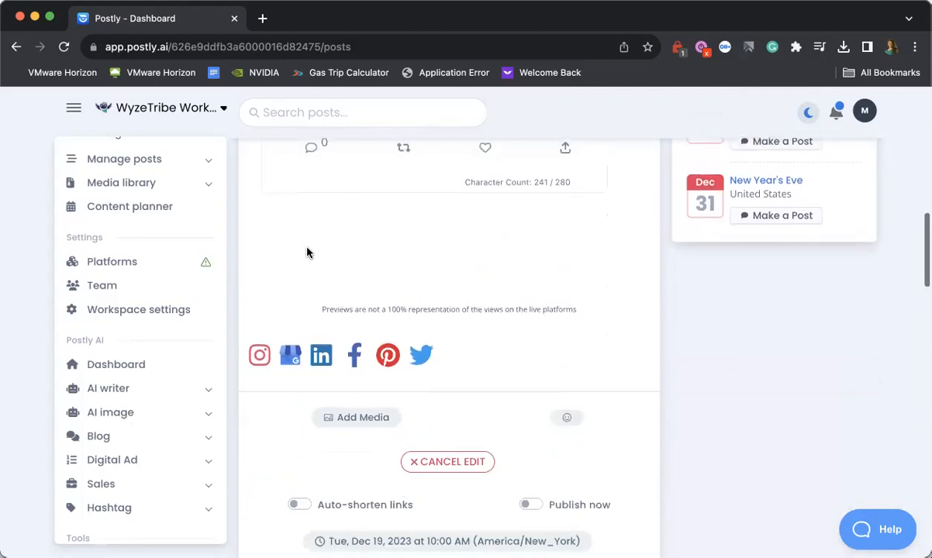
{"action": "scroll", "coordinate": [307, 250], "scroll_direction": "up", "scroll_amount": 10}
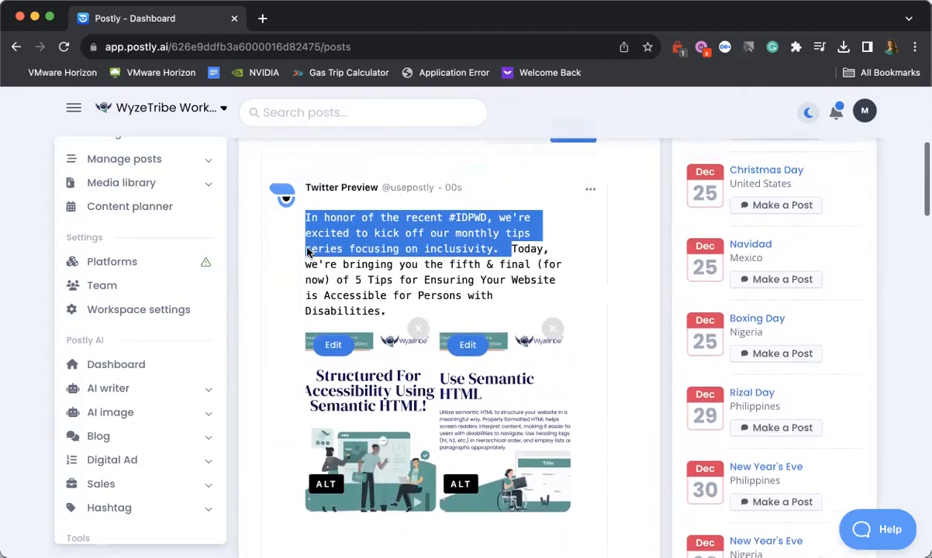
{"action": "scroll", "coordinate": [307, 251], "scroll_direction": "up", "scroll_amount": 5}
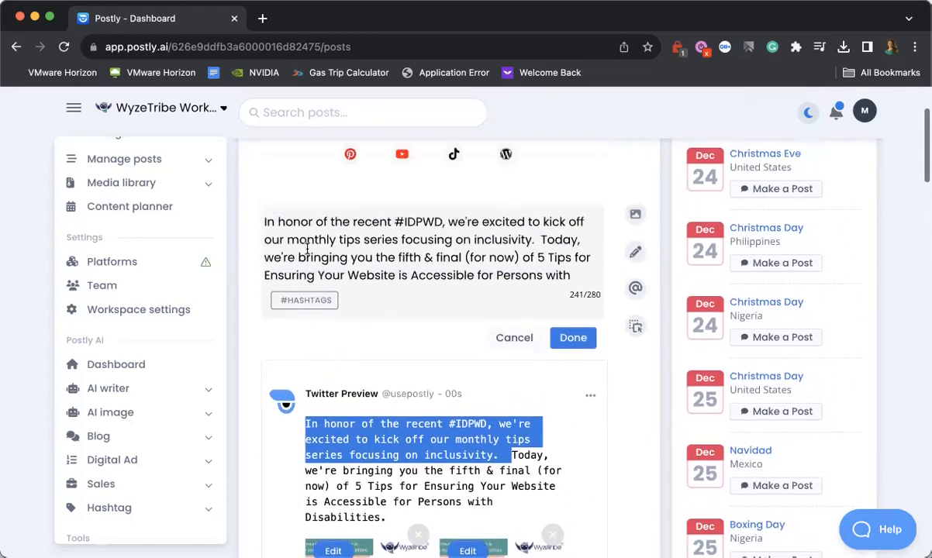
Step: Try removing the opening #IDPWD sentence and appending the copied semantic HTML paragraph to the tweet, without creating a new thread
{"action": "left_click", "coordinate": [367, 289]}
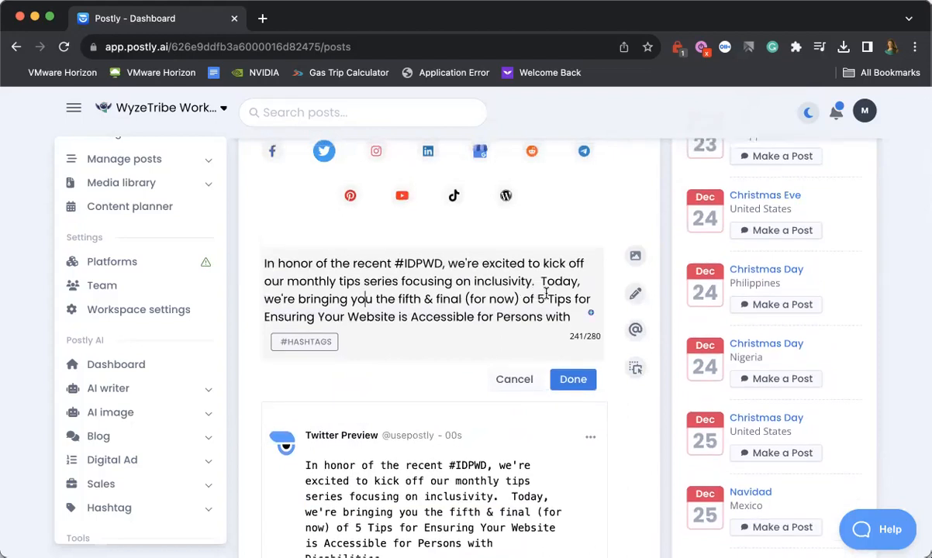
{"action": "left_click_drag", "start_coordinate": [541, 281], "coordinate": [237, 269]}
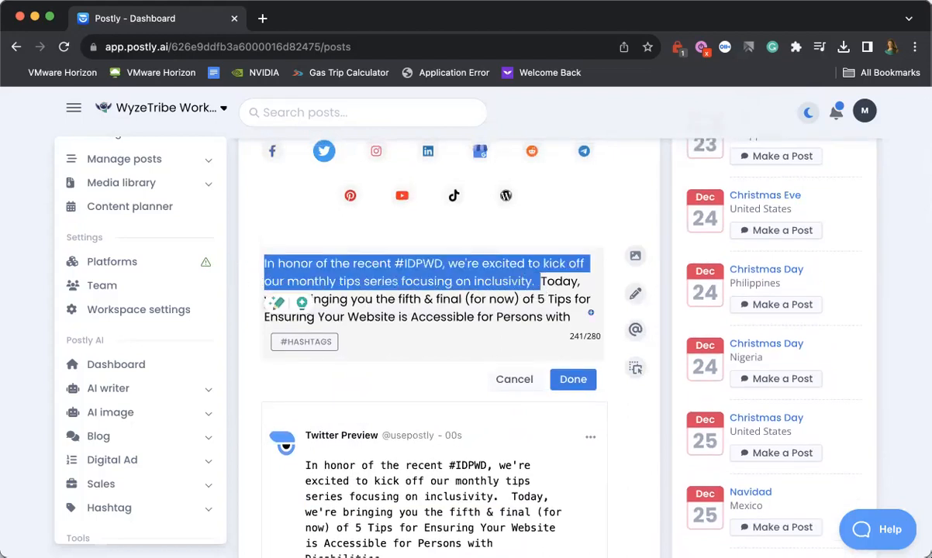
{"action": "key", "text": "BackSpace"}
{"action": "type", "text": "🌐 Structure your website with semantic HTML for accessibility. Enhance screen reader interpretation and create a more accessible online space. #IDPD2023 #InclusiveDesign"}
{"action": "left_click", "coordinate": [624, 376]}
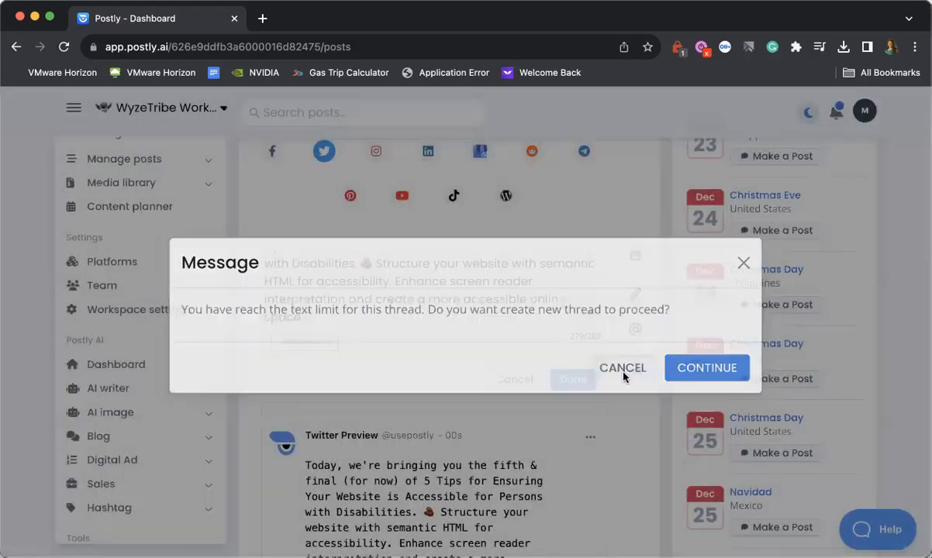
Step: Replace the tweet's entire text with the copied semantic HTML paragraph, including #IDPD2023 and #InclusiveDesign, and finish editing it
{"action": "key", "text": "super+a"}
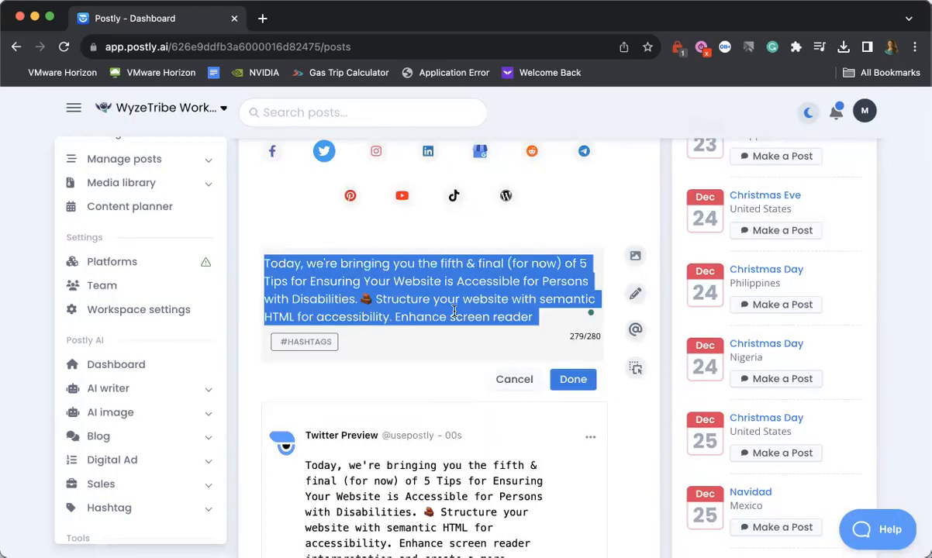
{"action": "type", "text": "💩 Structure your website with semantic HTML for accessibility. Enhance screen reader interpretation and create a more accessible online space. #IDPD2023 #InclusiveDesign"}
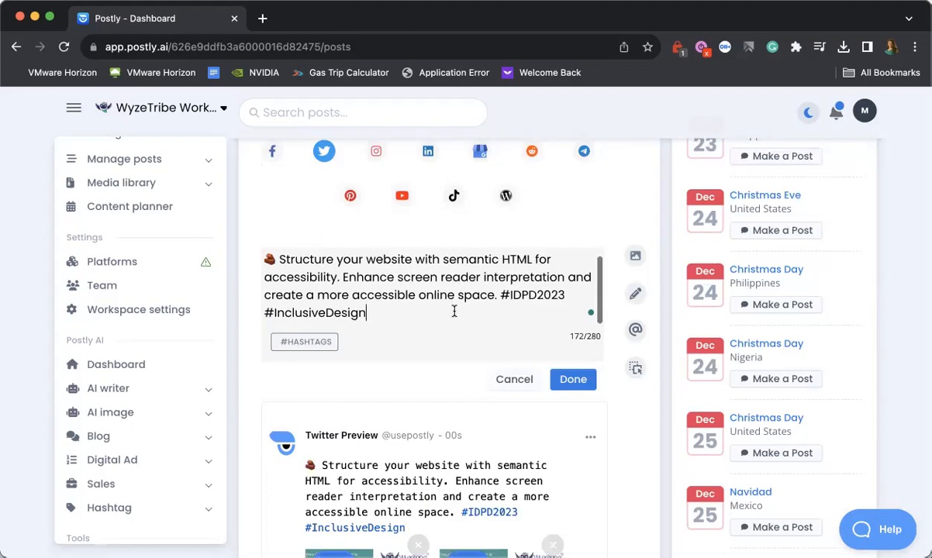
{"action": "scroll", "coordinate": [439, 396], "scroll_direction": "down", "scroll_amount": 3}
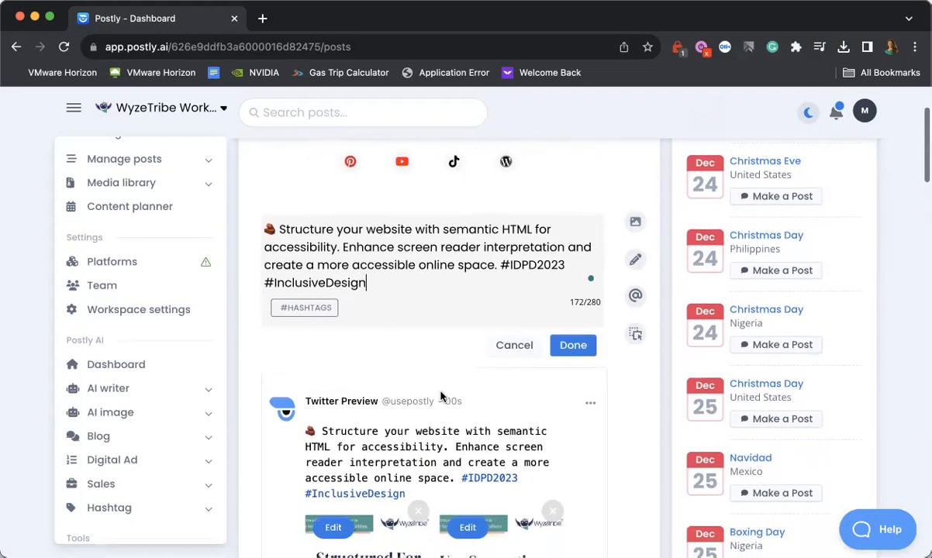
{"action": "scroll", "coordinate": [440, 396], "scroll_direction": "up", "scroll_amount": 3}
{"action": "scroll", "coordinate": [441, 397], "scroll_direction": "down", "scroll_amount": 5}
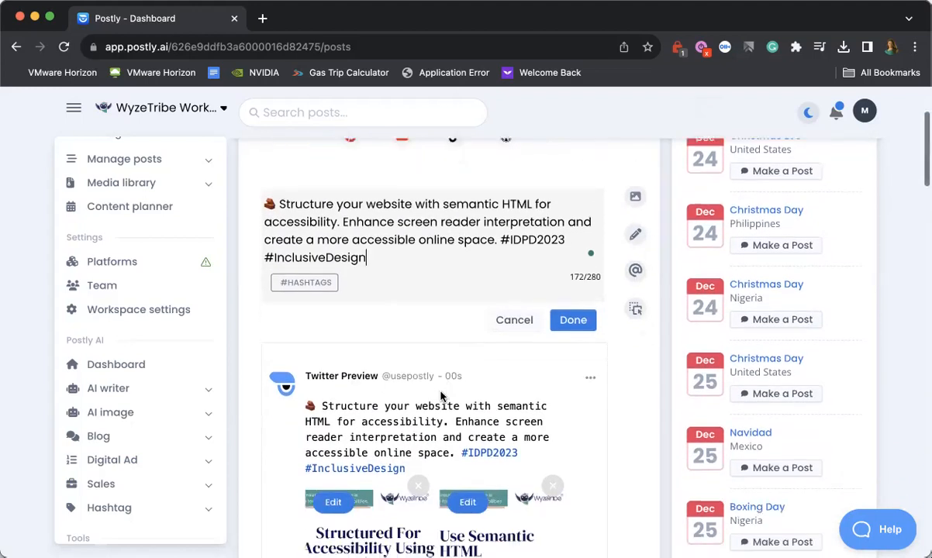
{"action": "scroll", "coordinate": [441, 394], "scroll_direction": "down", "scroll_amount": 6}
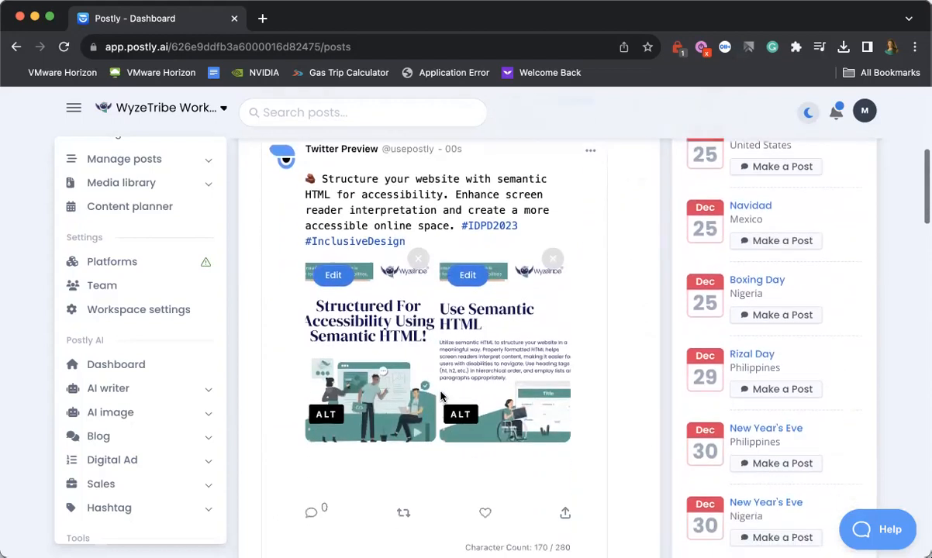
{"action": "scroll", "coordinate": [440, 393], "scroll_direction": "up", "scroll_amount": 2}
{"action": "scroll", "coordinate": [441, 395], "scroll_direction": "up", "scroll_amount": 5}
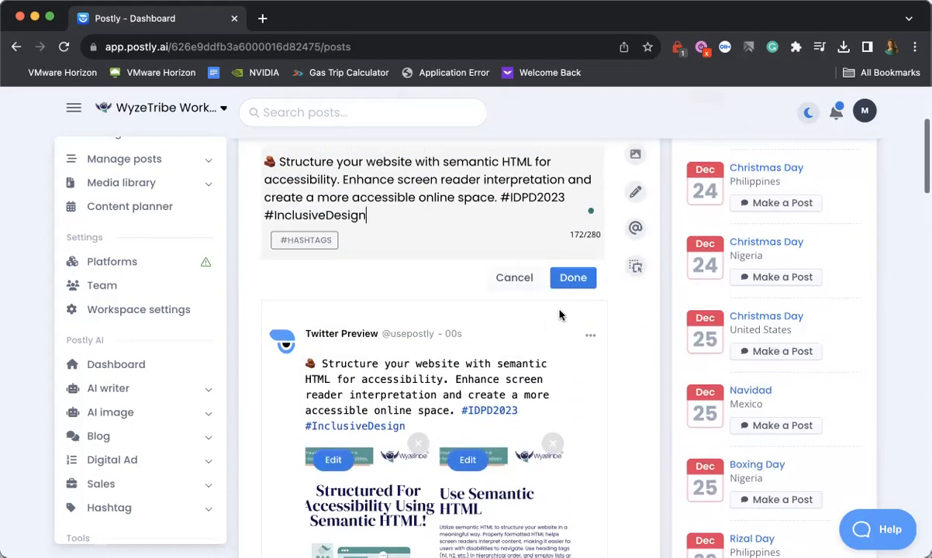
{"action": "left_click", "coordinate": [571, 280]}
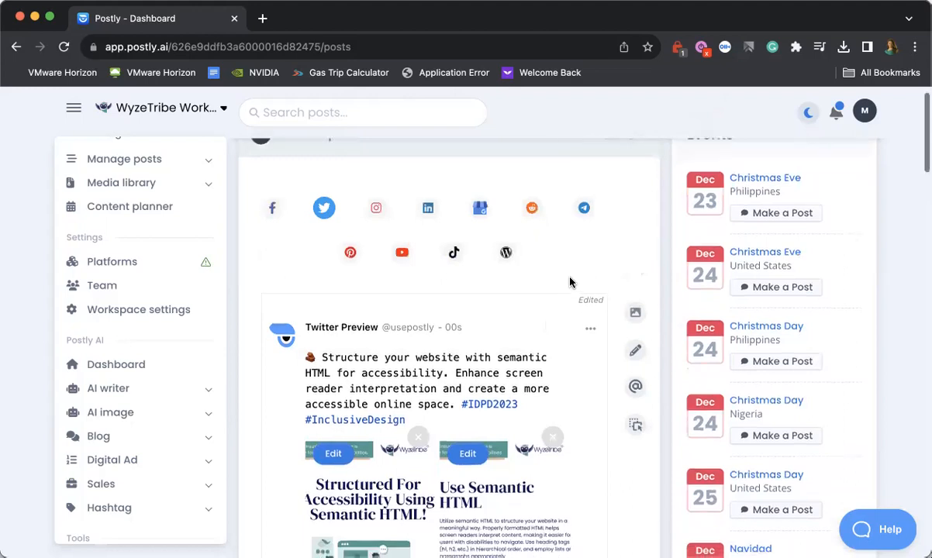
Step: Review the edited tweet, the selected platforms, the schedule, and the Pinterest and Facebook options of the post
{"action": "scroll", "coordinate": [572, 283], "scroll_direction": "down", "scroll_amount": 2}
{"action": "scroll", "coordinate": [463, 364], "scroll_direction": "down", "scroll_amount": 2}
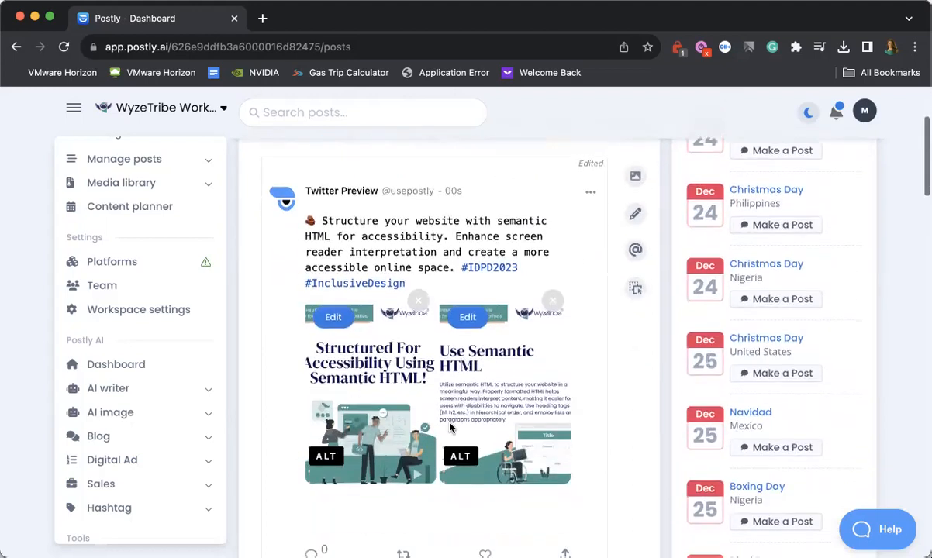
{"action": "scroll", "coordinate": [474, 424], "scroll_direction": "down", "scroll_amount": 3}
{"action": "scroll", "coordinate": [476, 423], "scroll_direction": "up", "scroll_amount": 8}
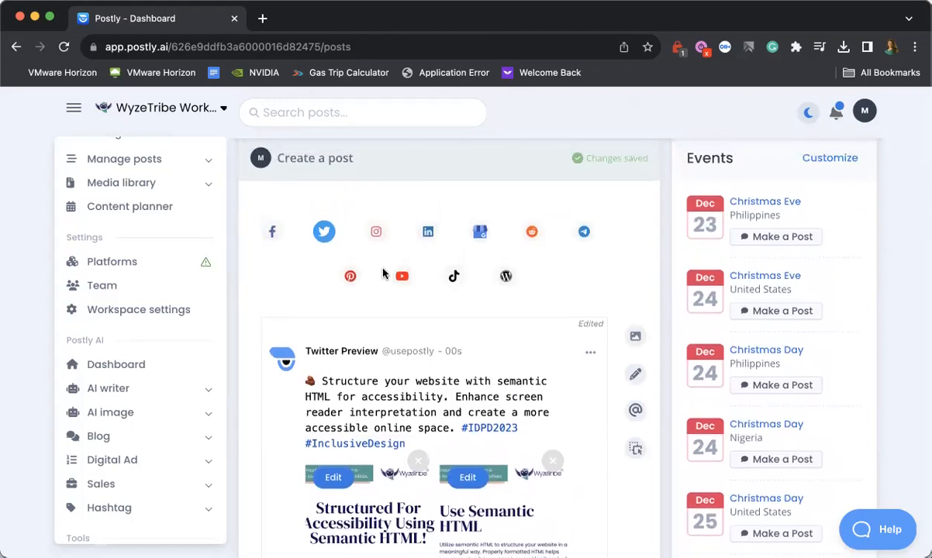
{"action": "scroll", "coordinate": [557, 246], "scroll_direction": "down", "scroll_amount": 5}
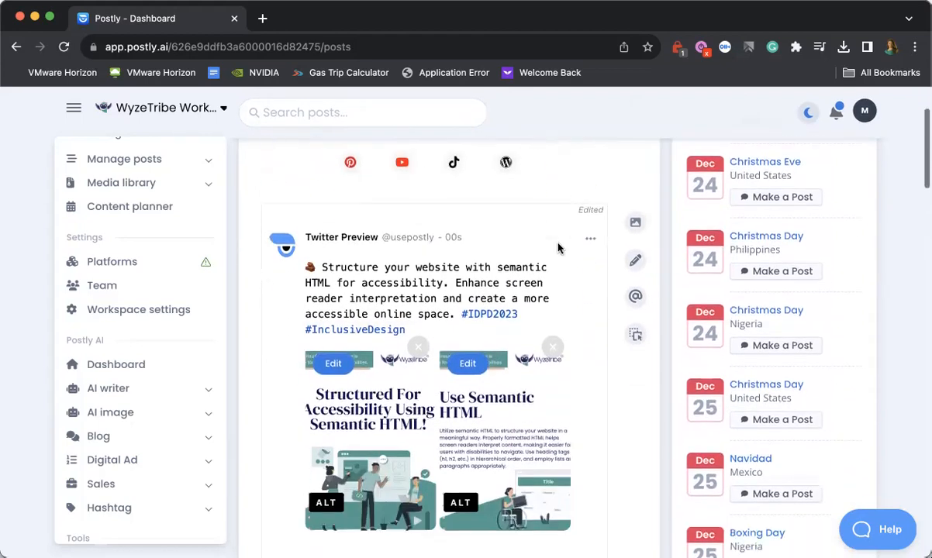
{"action": "scroll", "coordinate": [557, 246], "scroll_direction": "down", "scroll_amount": 6}
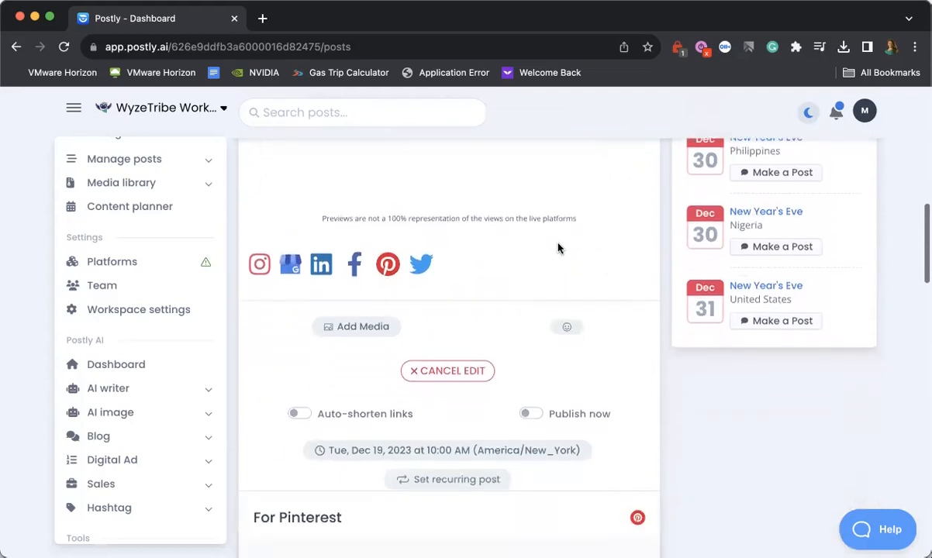
{"action": "scroll", "coordinate": [580, 366], "scroll_direction": "down", "scroll_amount": 8}
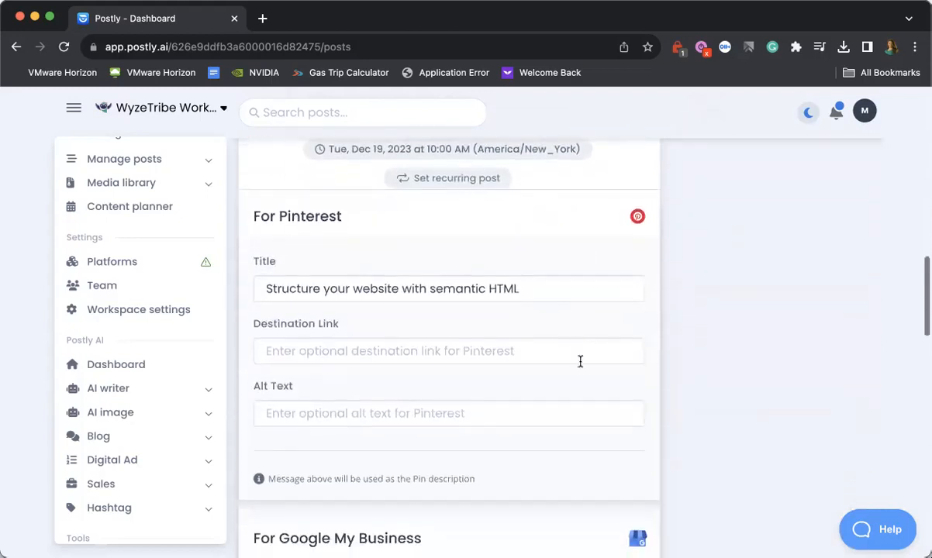
{"action": "scroll", "coordinate": [580, 366], "scroll_direction": "down", "scroll_amount": 5}
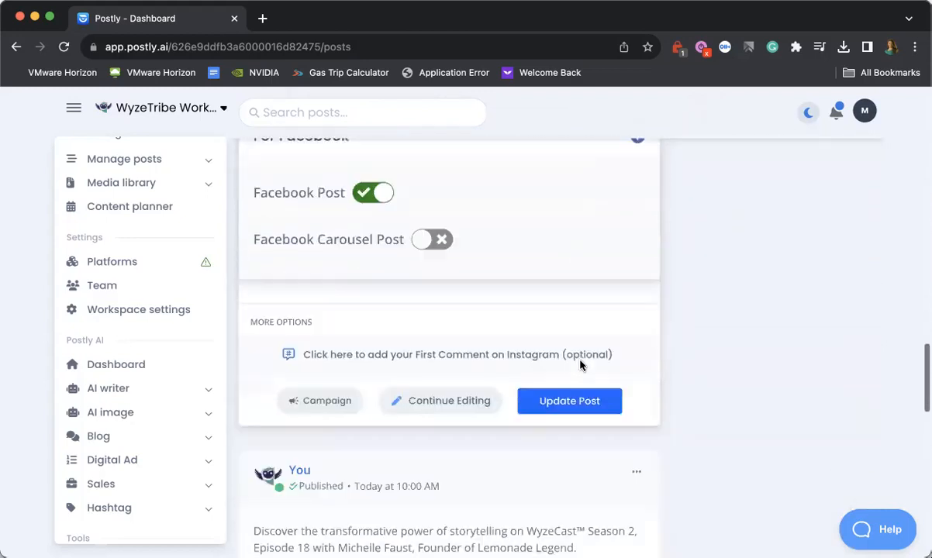
Step: Save the updates to the scheduled post, including its shortened Twitter version
{"action": "left_click", "coordinate": [565, 311]}
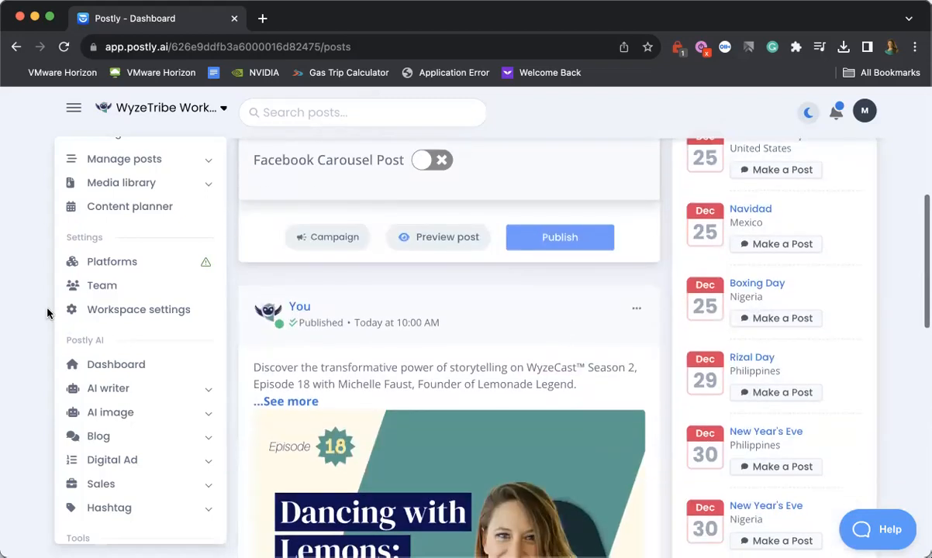
{"action": "scroll", "coordinate": [46, 312], "scroll_direction": "down", "scroll_amount": 5}
{"action": "scroll", "coordinate": [47, 313], "scroll_direction": "up", "scroll_amount": 10}
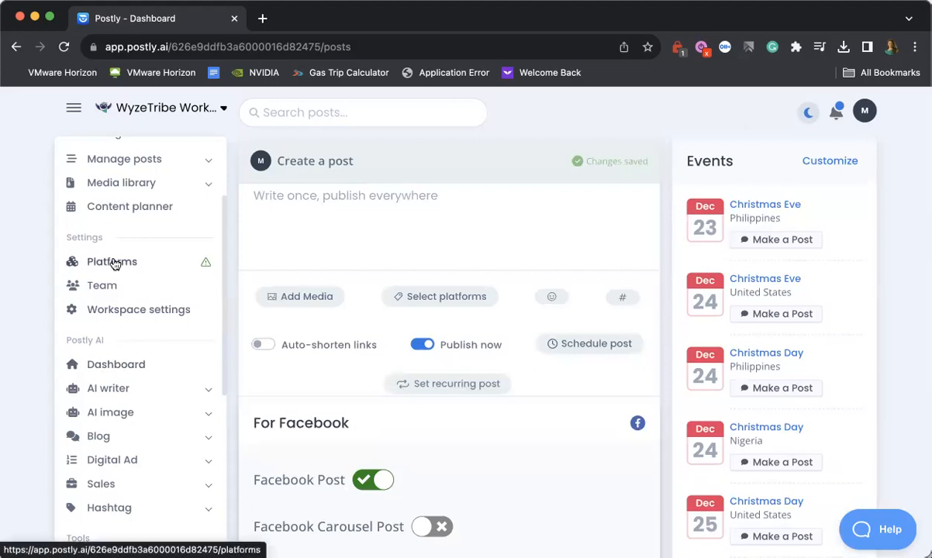
Step: Open the content planner and look through the December 2023 calendar down to the posts scheduled for the week of the 17th
{"action": "left_click", "coordinate": [122, 185]}
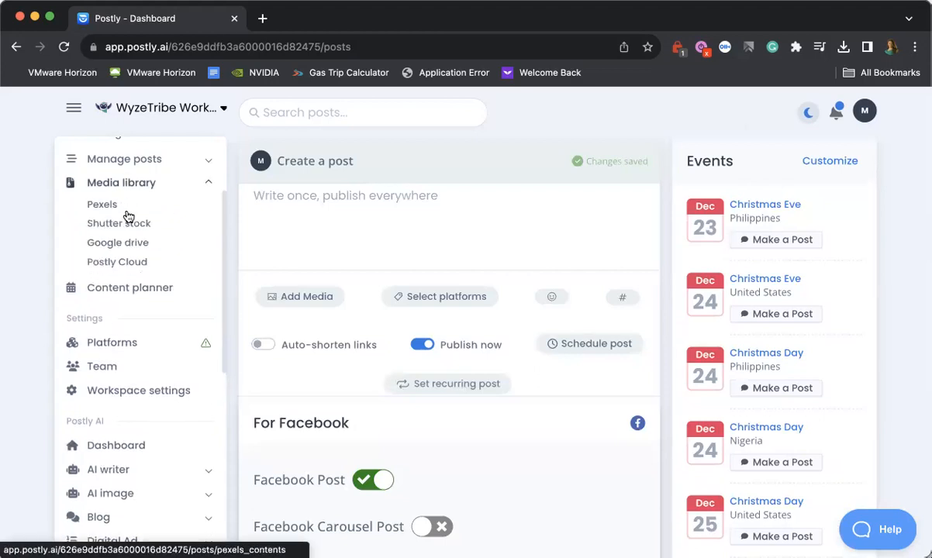
{"action": "left_click", "coordinate": [127, 289]}
{"action": "scroll", "coordinate": [522, 311], "scroll_direction": "down", "scroll_amount": 5}
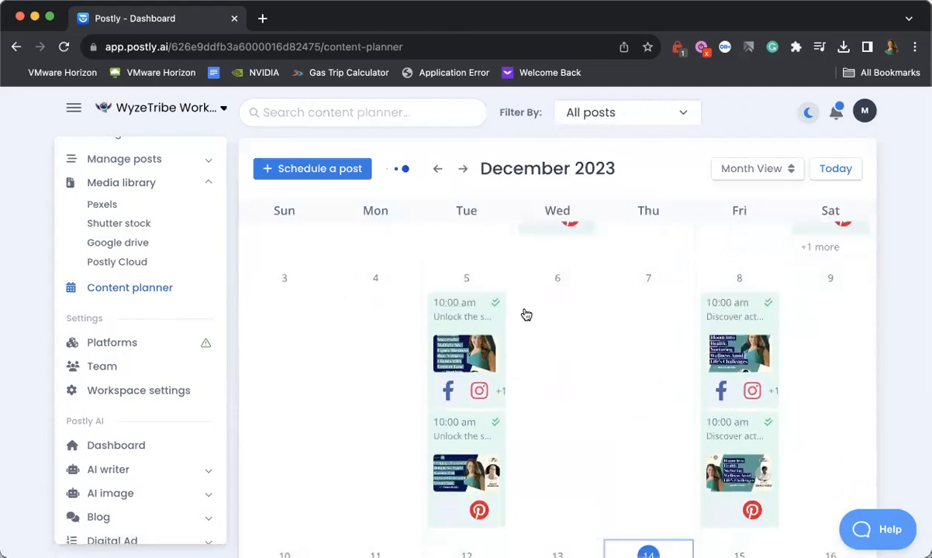
{"action": "scroll", "coordinate": [526, 312], "scroll_direction": "down", "scroll_amount": 5}
{"action": "scroll", "coordinate": [527, 312], "scroll_direction": "up", "scroll_amount": 6}
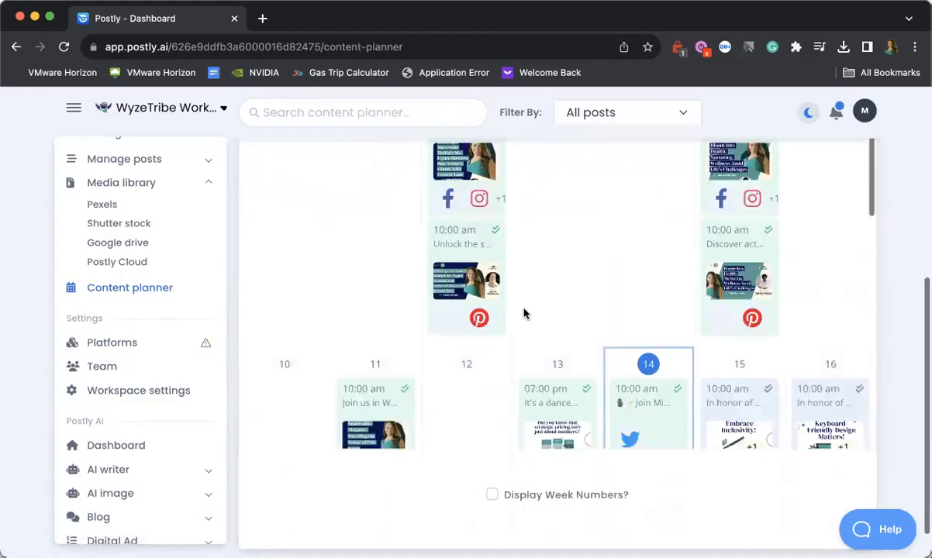
{"action": "scroll", "coordinate": [535, 317], "scroll_direction": "down", "scroll_amount": 5}
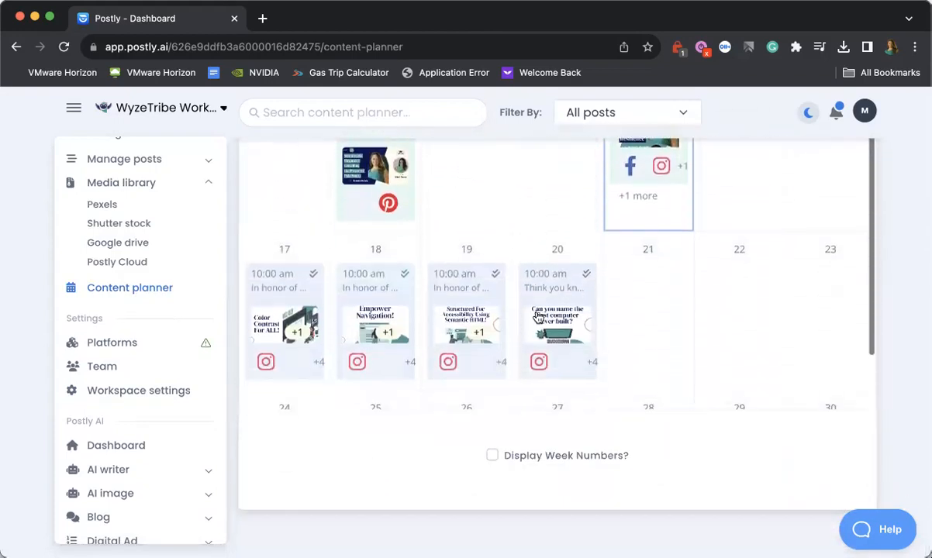
Step: View the color contrast post scheduled for December 17 with its full text expanded, and close it
{"action": "left_click", "coordinate": [288, 307]}
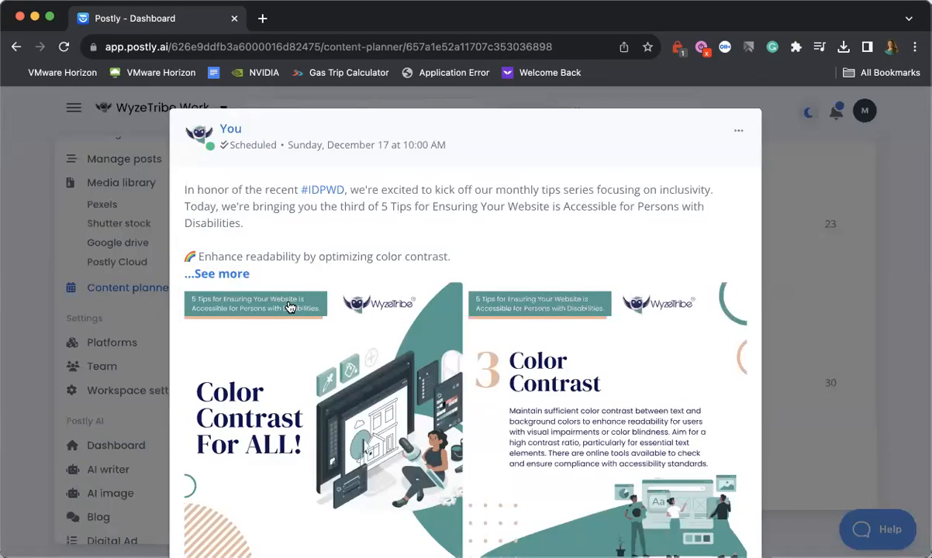
{"action": "left_click", "coordinate": [213, 272]}
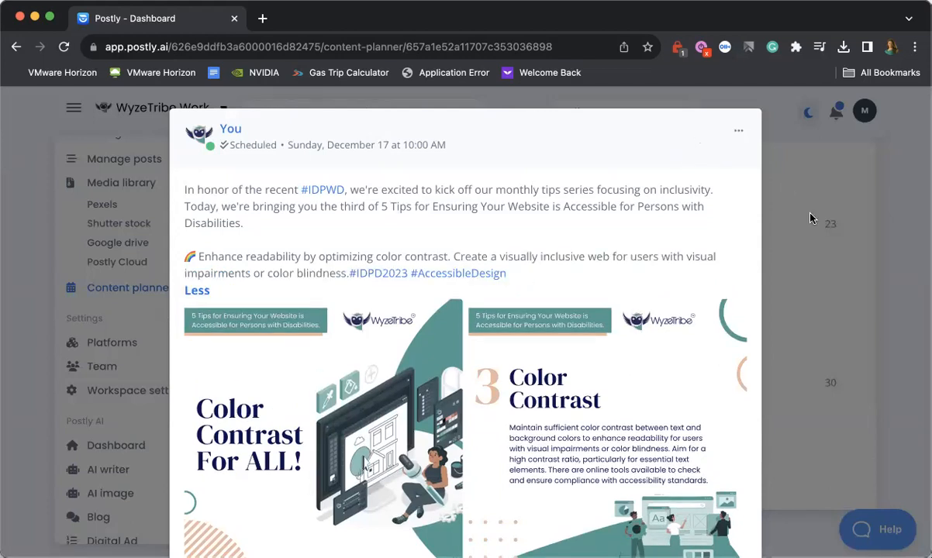
{"action": "key", "text": "Escape"}
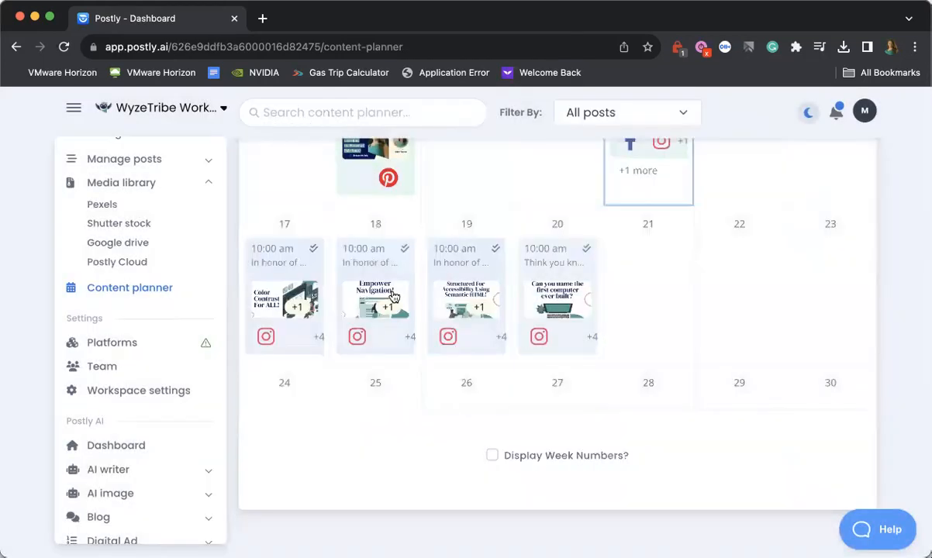
Step: View the Empower Navigation post scheduled for December 18, examine its metadata for each platform, and close it
{"action": "left_click", "coordinate": [377, 282]}
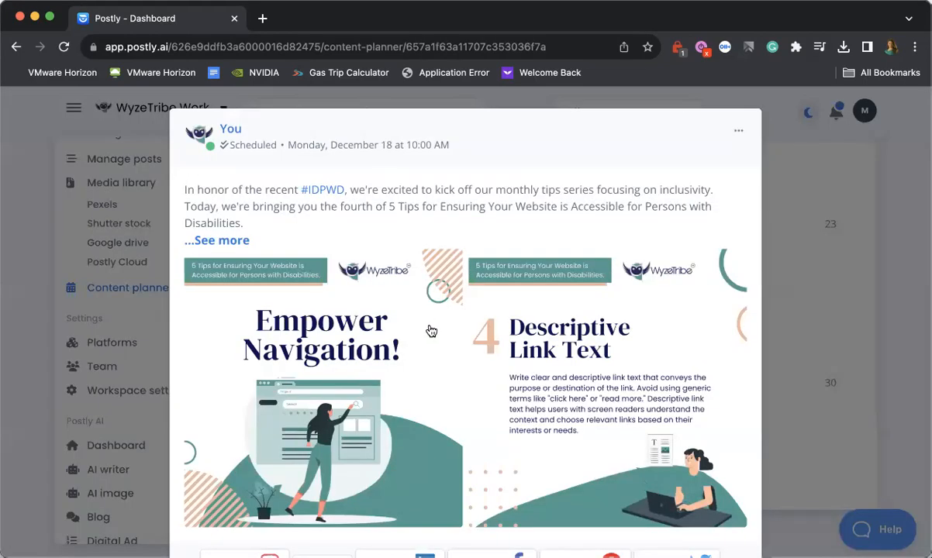
{"action": "scroll", "coordinate": [431, 332], "scroll_direction": "down", "scroll_amount": 10}
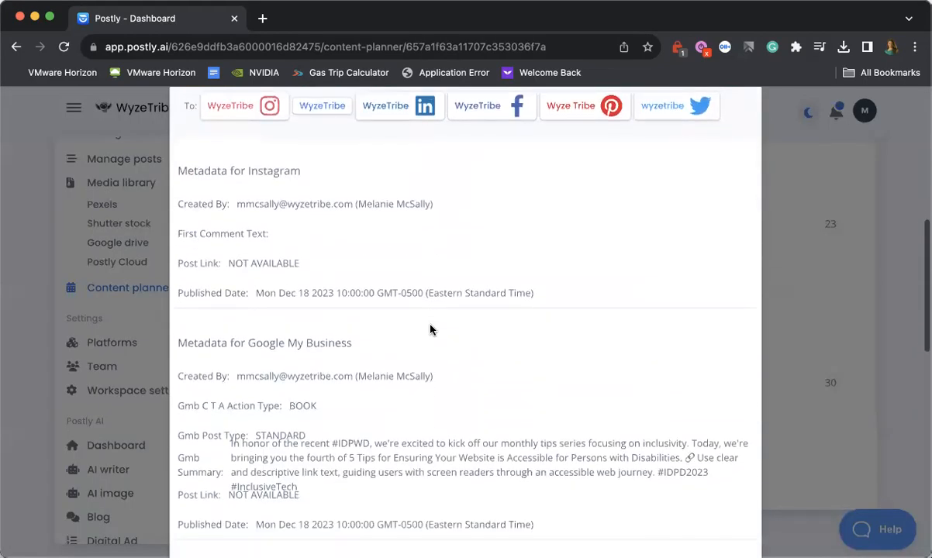
{"action": "scroll", "coordinate": [432, 331], "scroll_direction": "down", "scroll_amount": 5}
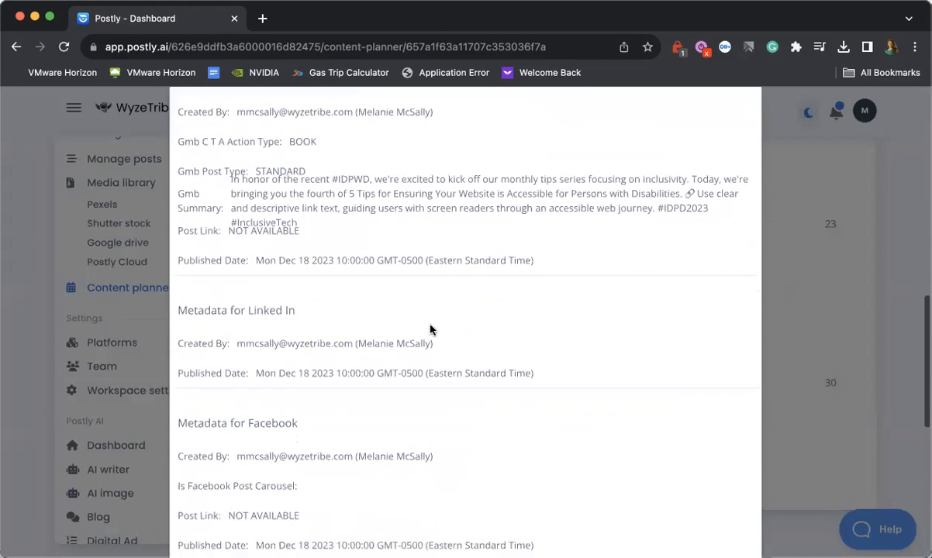
{"action": "scroll", "coordinate": [431, 331], "scroll_direction": "down", "scroll_amount": 3}
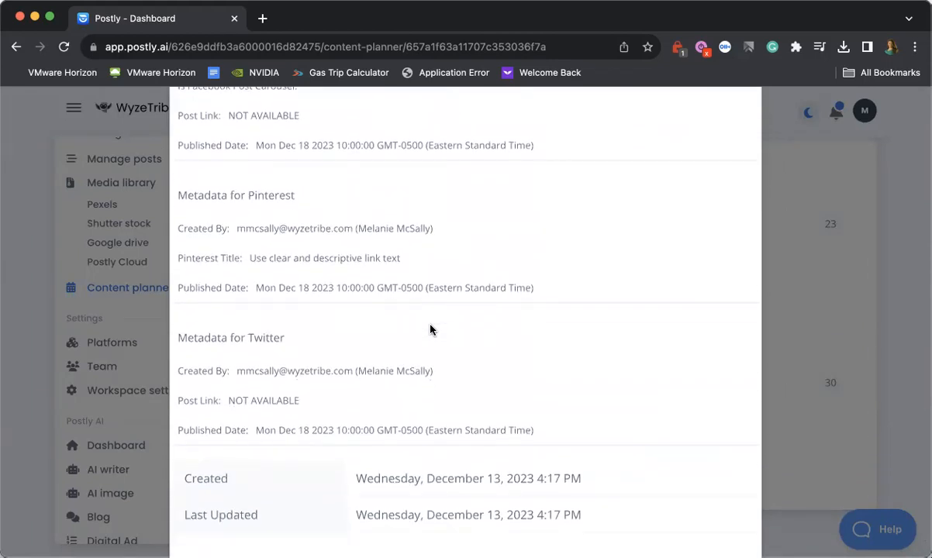
{"action": "scroll", "coordinate": [431, 331], "scroll_direction": "down", "scroll_amount": 1}
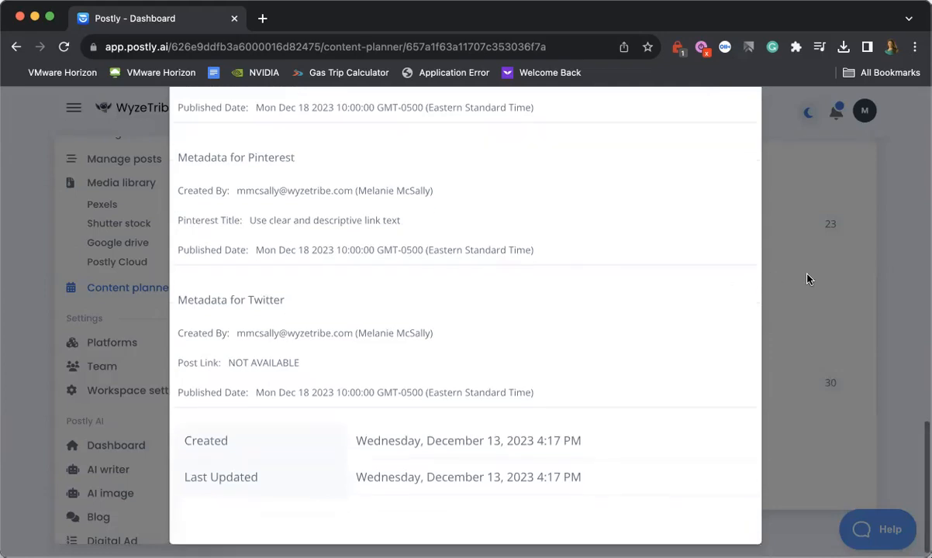
{"action": "left_click", "coordinate": [771, 277]}
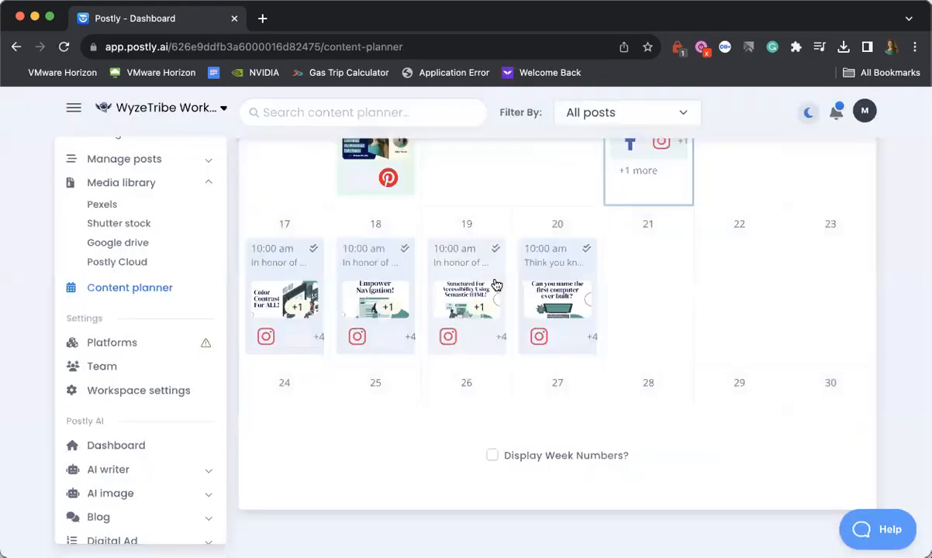
Step: Start a new scheduled post on December 21 in the calendar and select all Twitter accounts as its audience
{"action": "left_click", "coordinate": [646, 281]}
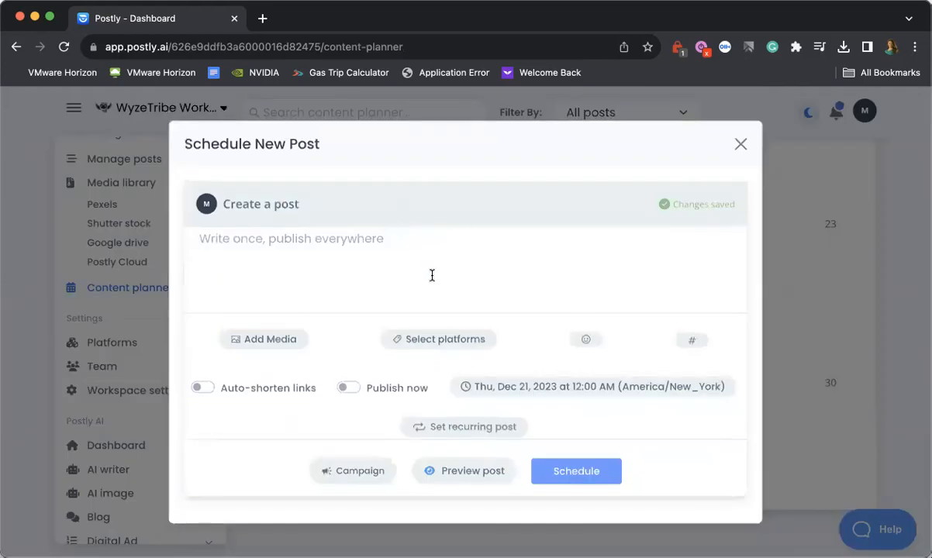
{"action": "left_click", "coordinate": [436, 341]}
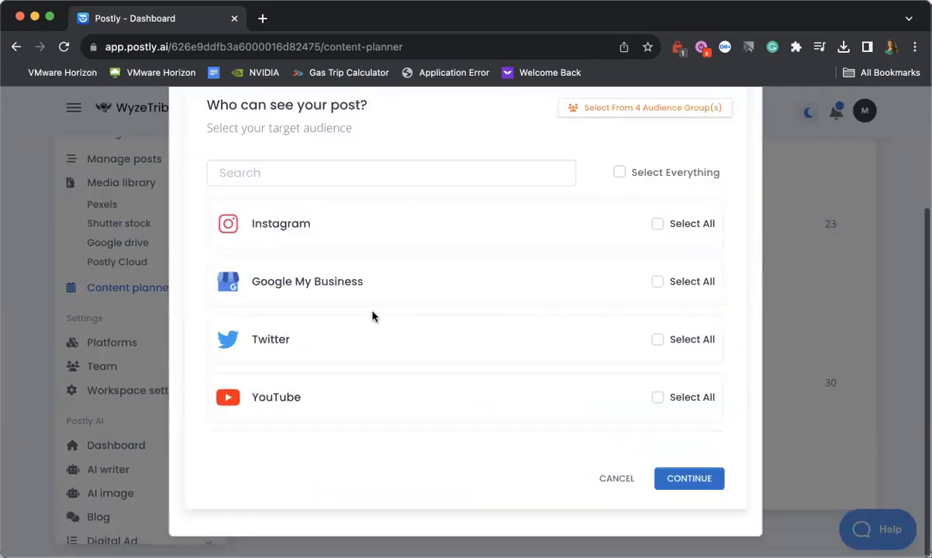
{"action": "left_click", "coordinate": [342, 335]}
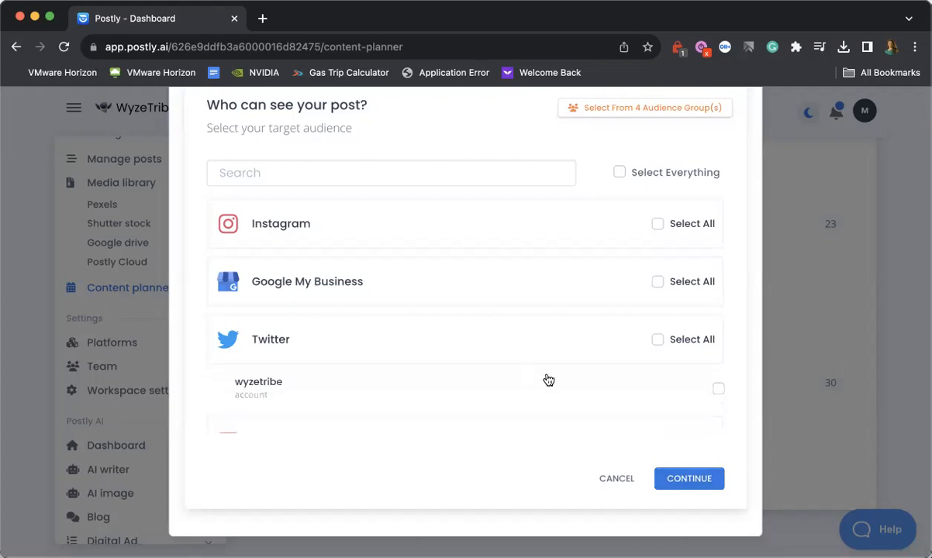
{"action": "left_click", "coordinate": [657, 340]}
{"action": "left_click", "coordinate": [690, 478]}
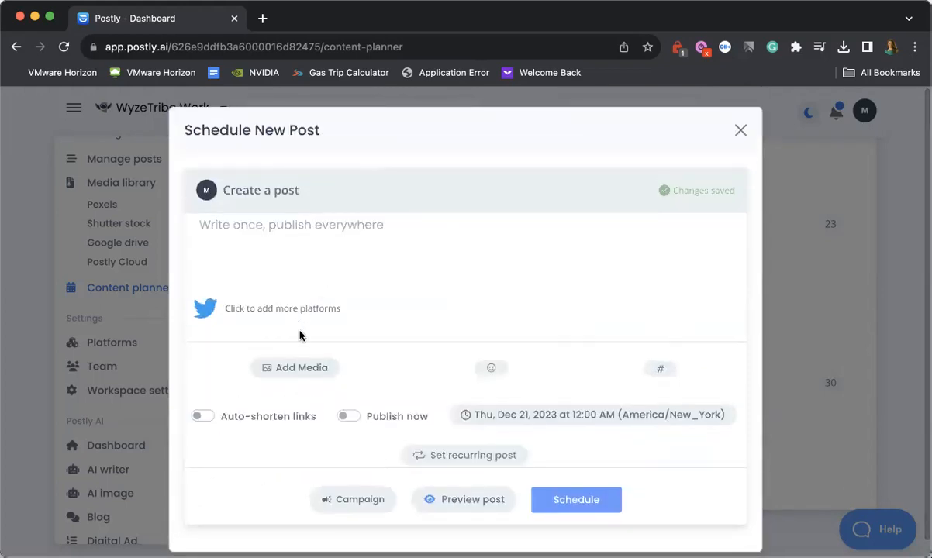
Step: Add the "secret sauce" and "go-to strategy" question images to the post and paste the copied podcast transcript excerpt as its caption
{"action": "left_click", "coordinate": [303, 358]}
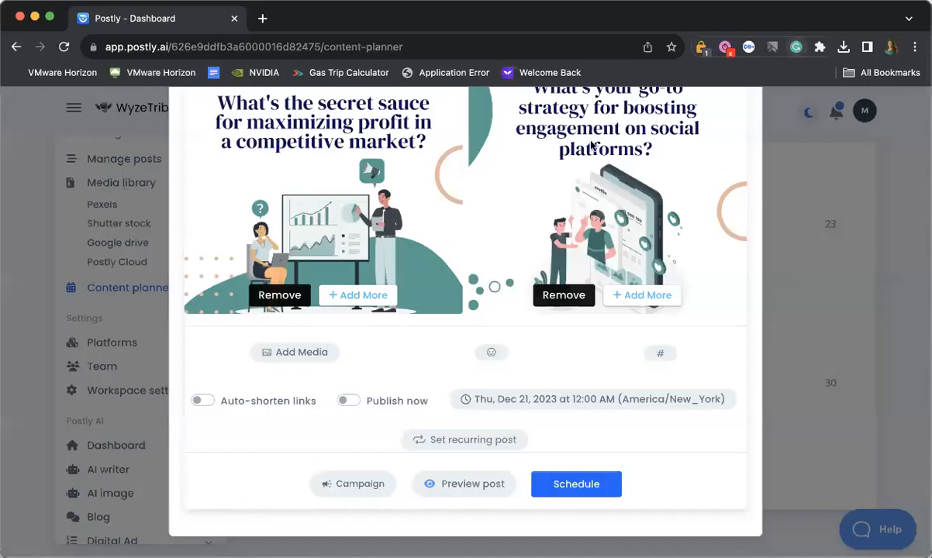
{"action": "scroll", "coordinate": [256, 260], "scroll_direction": "up", "scroll_amount": 5}
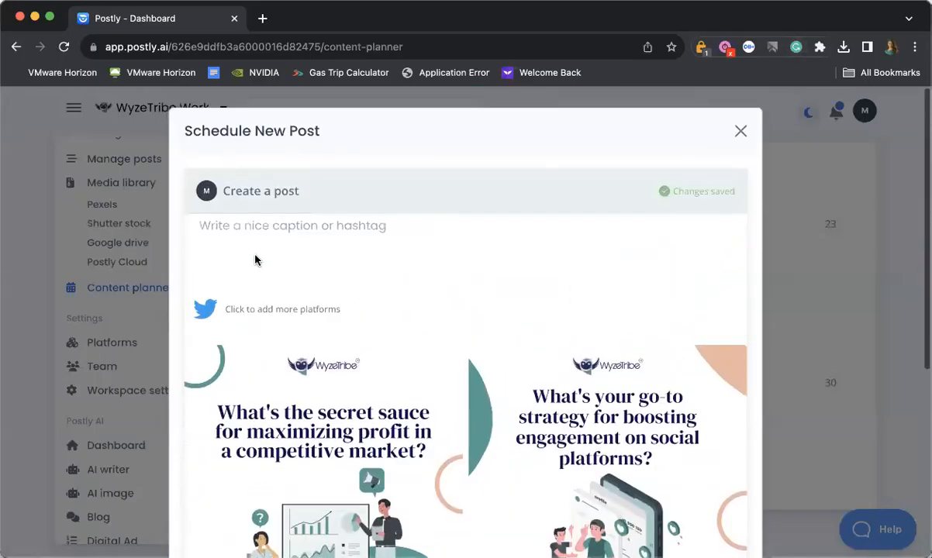
{"action": "left_click", "coordinate": [200, 227]}
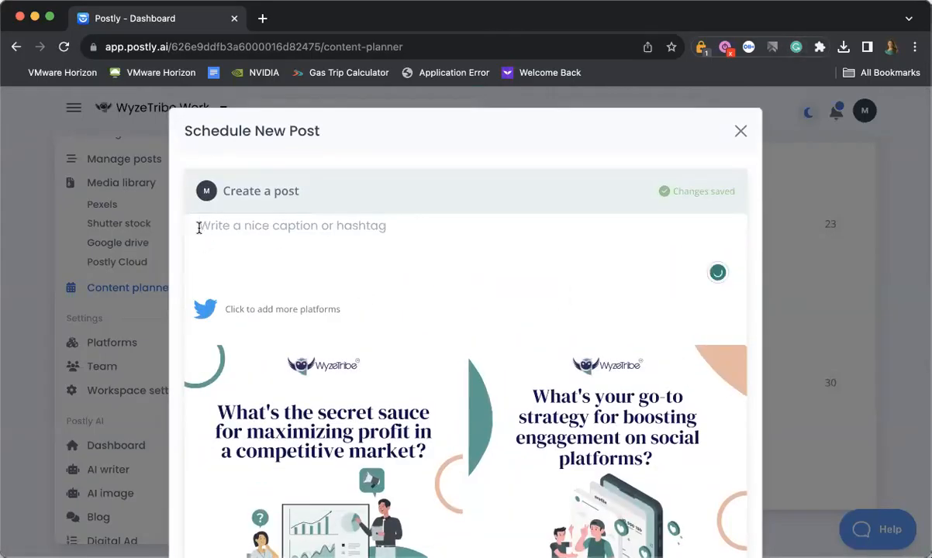
{"action": "key", "text": "super+v"}
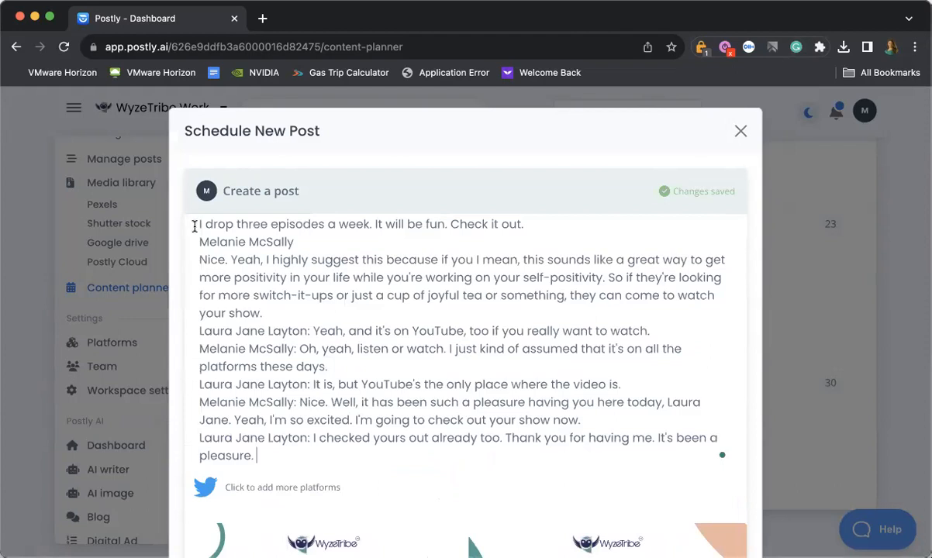
Step: Preview the post and examine how its text and images are split across the Twitter thread
{"action": "scroll", "coordinate": [283, 249], "scroll_direction": "down", "scroll_amount": 7}
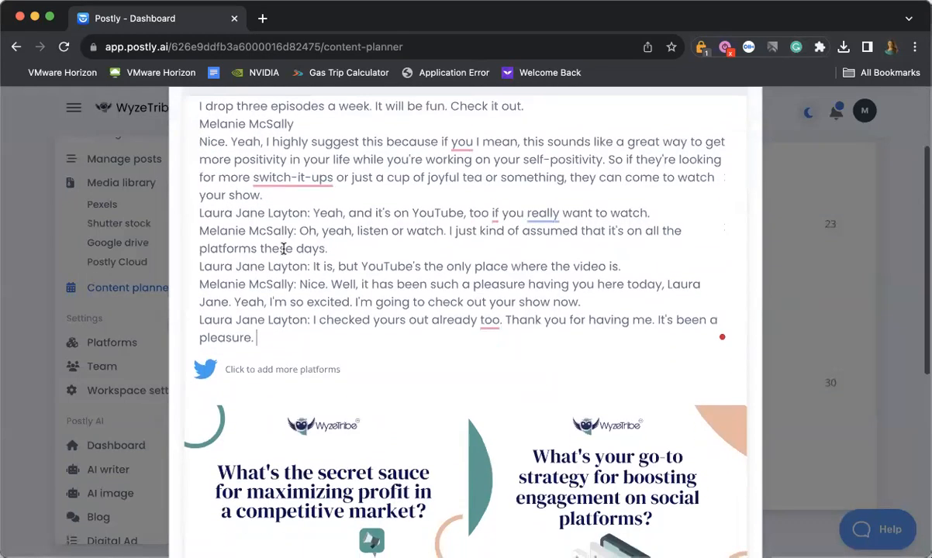
{"action": "scroll", "coordinate": [284, 249], "scroll_direction": "down", "scroll_amount": 5}
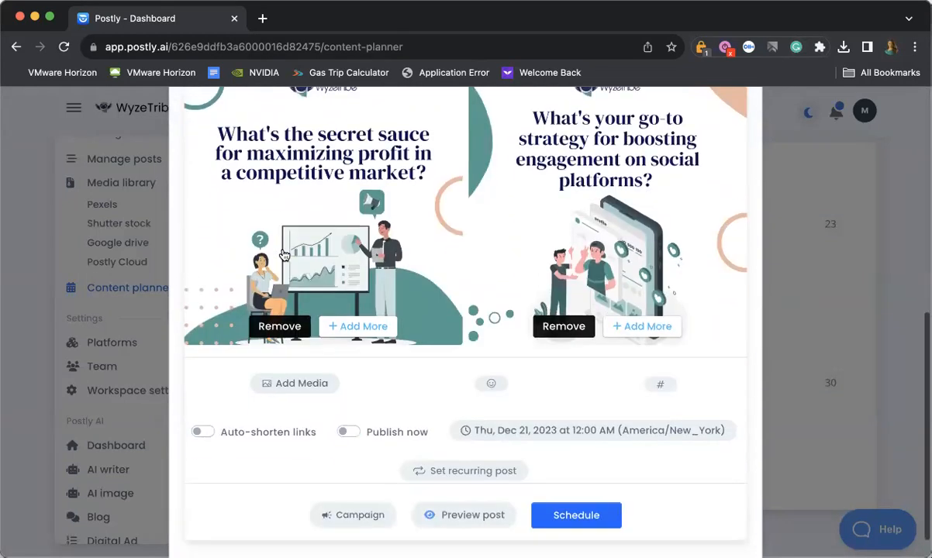
{"action": "left_click", "coordinate": [453, 483]}
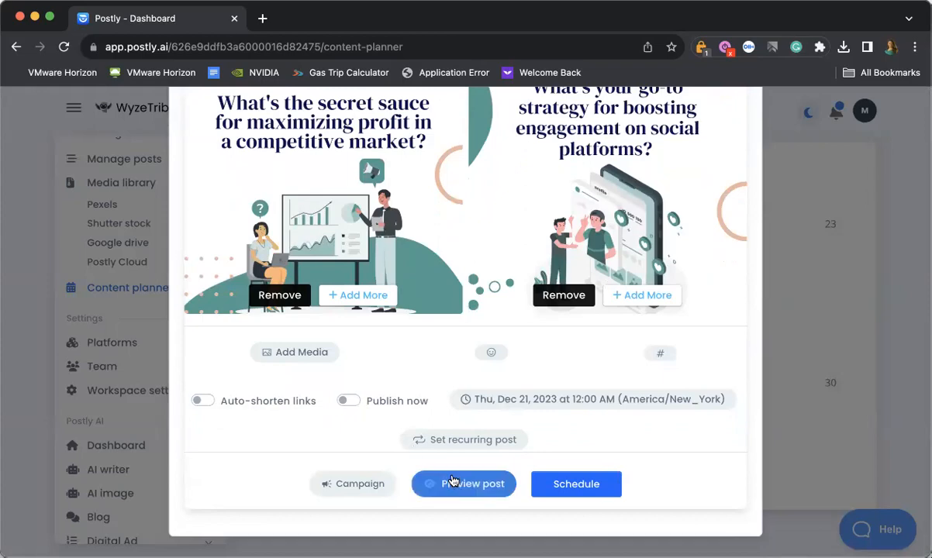
{"action": "scroll", "coordinate": [452, 479], "scroll_direction": "up", "scroll_amount": 10}
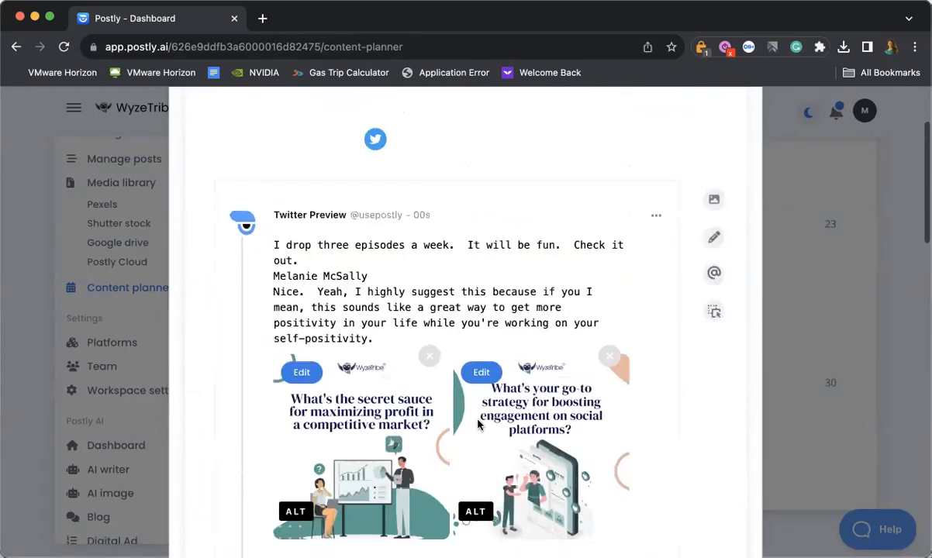
{"action": "scroll", "coordinate": [478, 424], "scroll_direction": "down", "scroll_amount": 6}
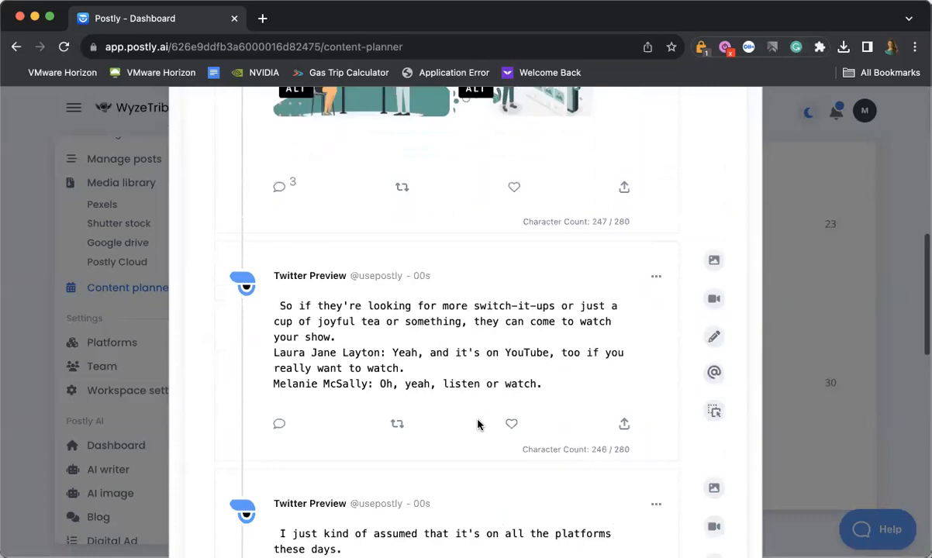
{"action": "scroll", "coordinate": [478, 424], "scroll_direction": "down", "scroll_amount": 10}
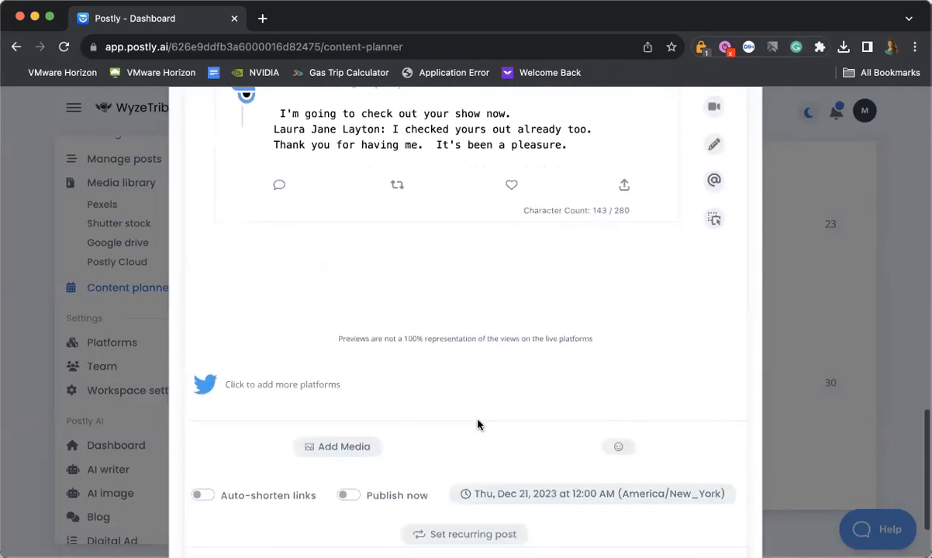
{"action": "scroll", "coordinate": [478, 425], "scroll_direction": "up", "scroll_amount": 5}
{"action": "scroll", "coordinate": [478, 424], "scroll_direction": "down", "scroll_amount": 1}
{"action": "scroll", "coordinate": [478, 424], "scroll_direction": "up", "scroll_amount": 8}
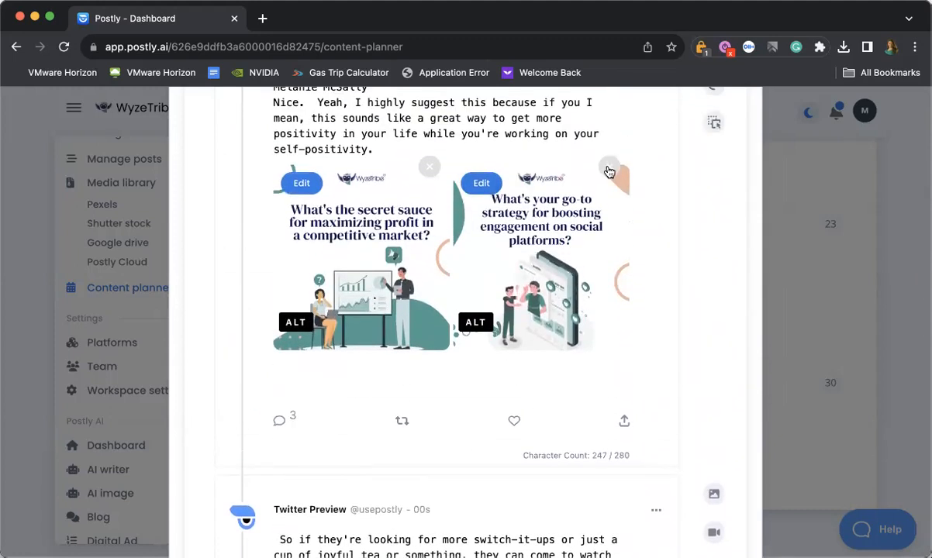
Step: Remove the "go-to strategy" image from the first tweet and add the "most fascinating feature" image from the local computer to the third tweet
{"action": "left_click", "coordinate": [612, 169]}
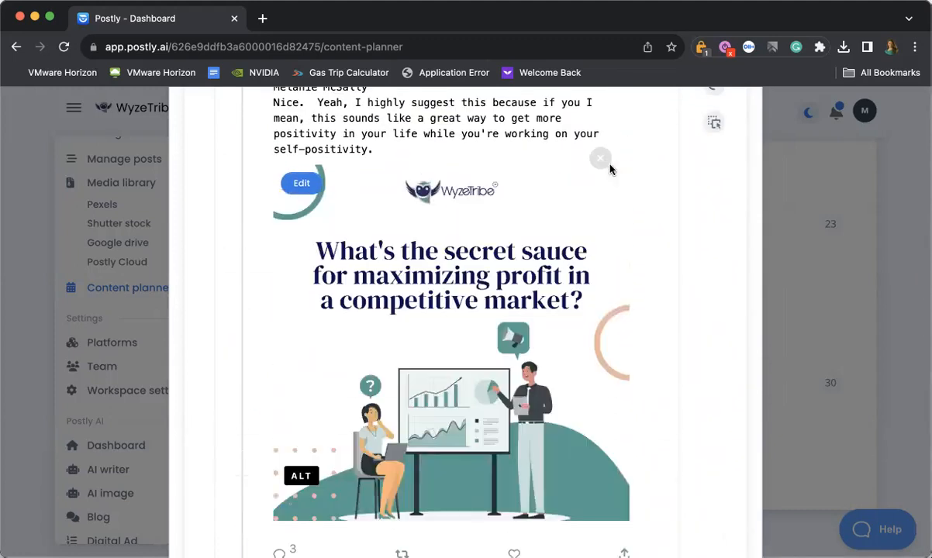
{"action": "scroll", "coordinate": [609, 169], "scroll_direction": "down", "scroll_amount": 5}
{"action": "scroll", "coordinate": [609, 169], "scroll_direction": "down", "scroll_amount": 5}
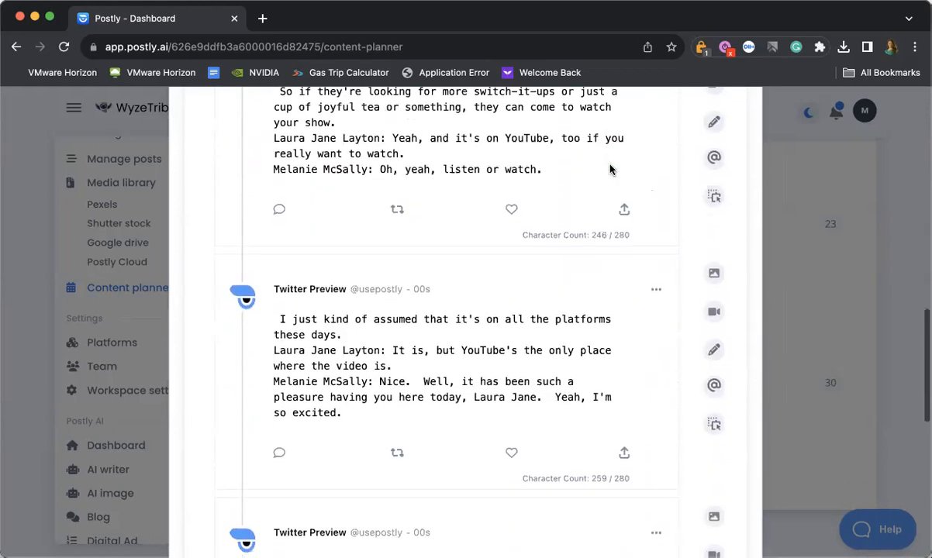
{"action": "left_click", "coordinate": [713, 199]}
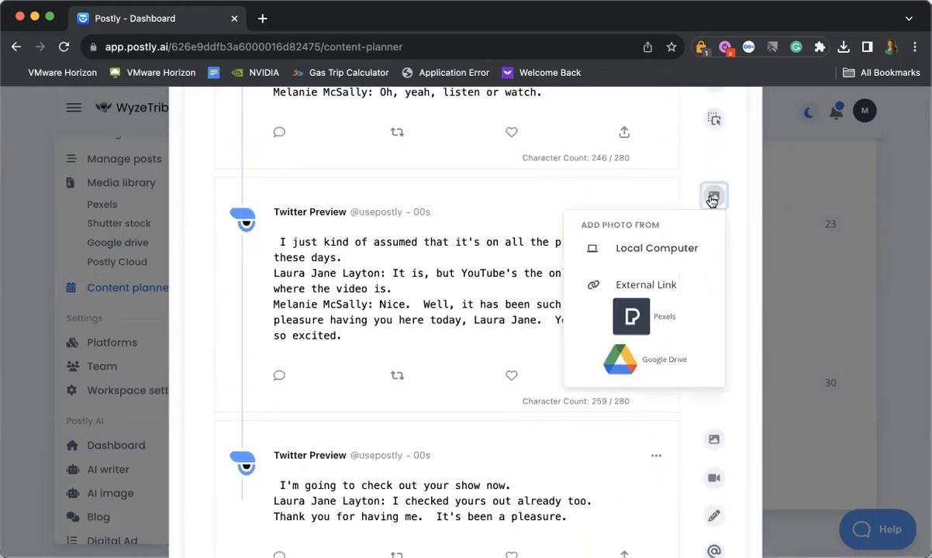
{"action": "left_click", "coordinate": [659, 249]}
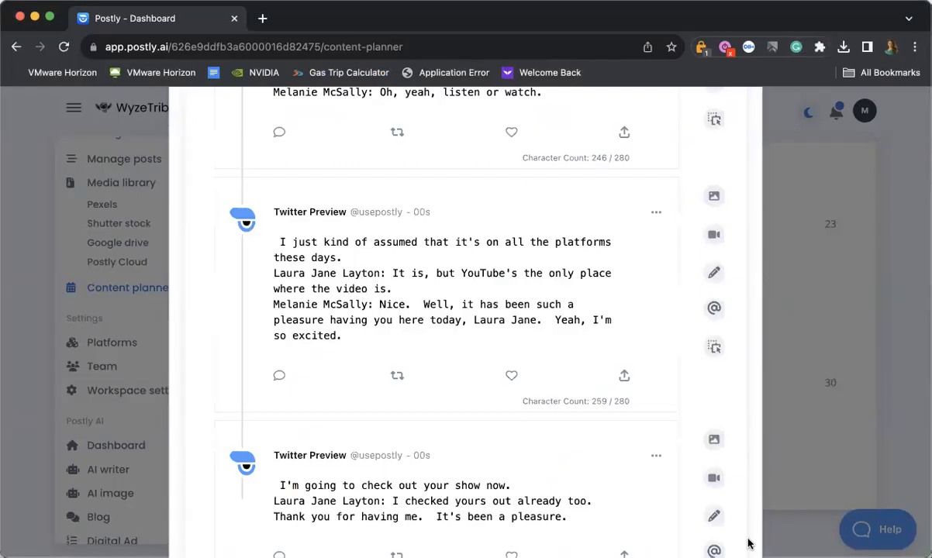
{"action": "scroll", "coordinate": [609, 427], "scroll_direction": "down", "scroll_amount": 8}
{"action": "scroll", "coordinate": [608, 427], "scroll_direction": "up", "scroll_amount": 20}
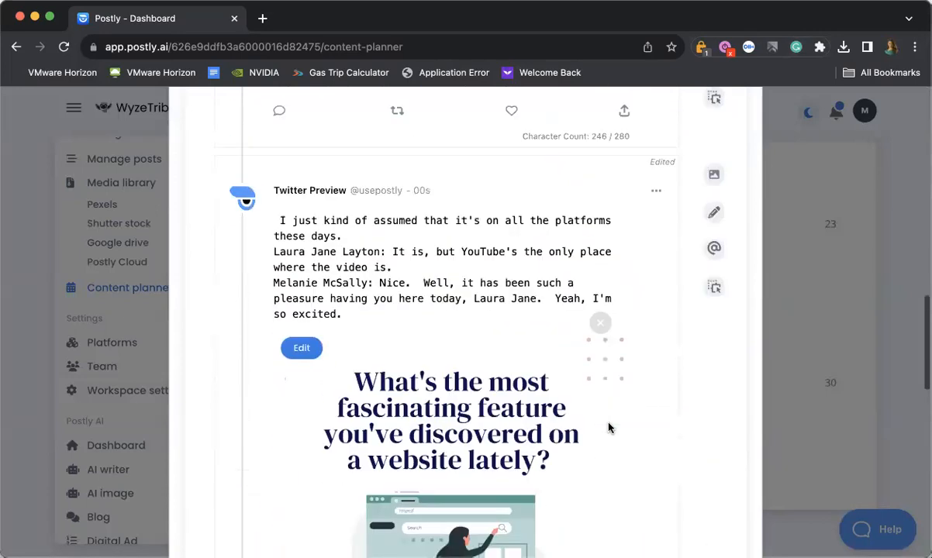
Step: Delete the second tweet, beginning "So if they're looking for more switch-it-ups", from the Twitter thread
{"action": "scroll", "coordinate": [431, 286], "scroll_direction": "down", "scroll_amount": 2}
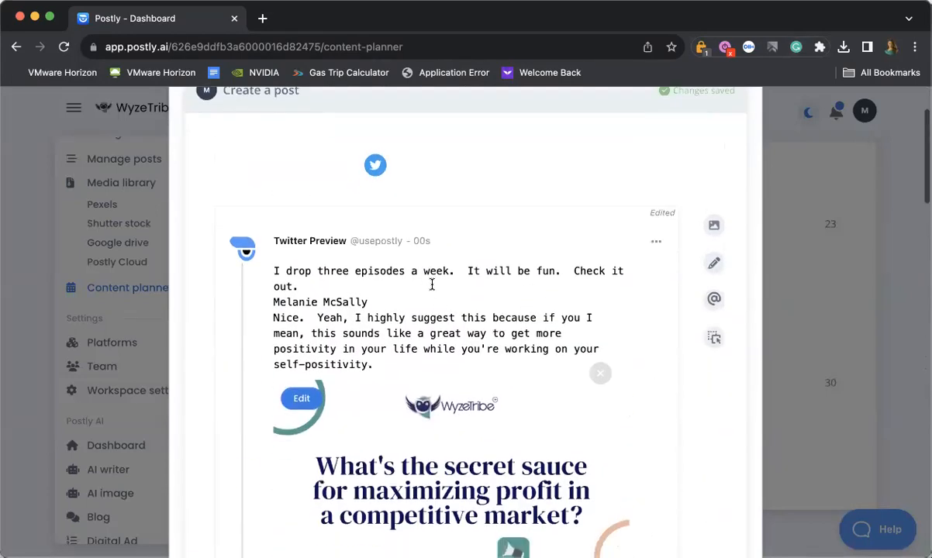
{"action": "scroll", "coordinate": [499, 286], "scroll_direction": "down", "scroll_amount": 16}
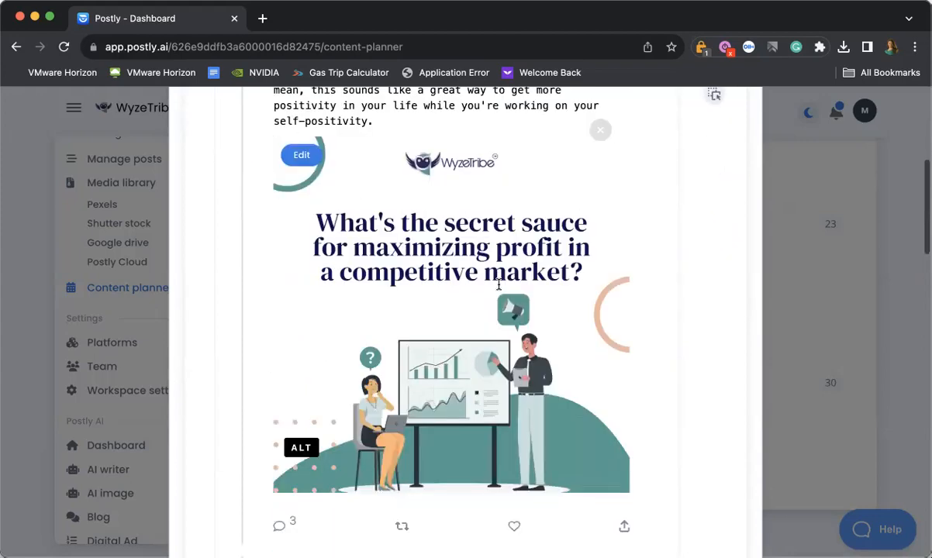
{"action": "scroll", "coordinate": [499, 287], "scroll_direction": "down", "scroll_amount": 4}
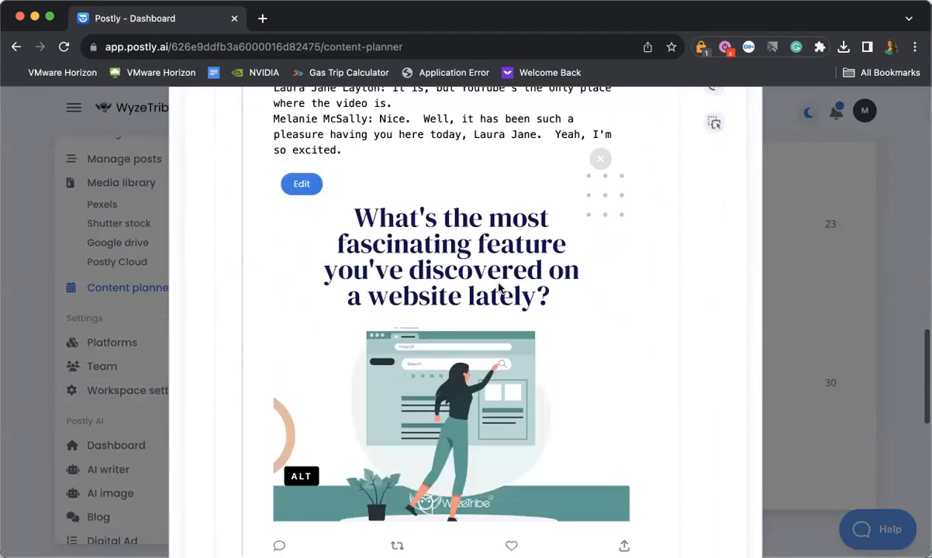
{"action": "scroll", "coordinate": [520, 287], "scroll_direction": "up", "scroll_amount": 1}
{"action": "scroll", "coordinate": [547, 287], "scroll_direction": "up", "scroll_amount": 3}
{"action": "scroll", "coordinate": [546, 287], "scroll_direction": "up", "scroll_amount": 4}
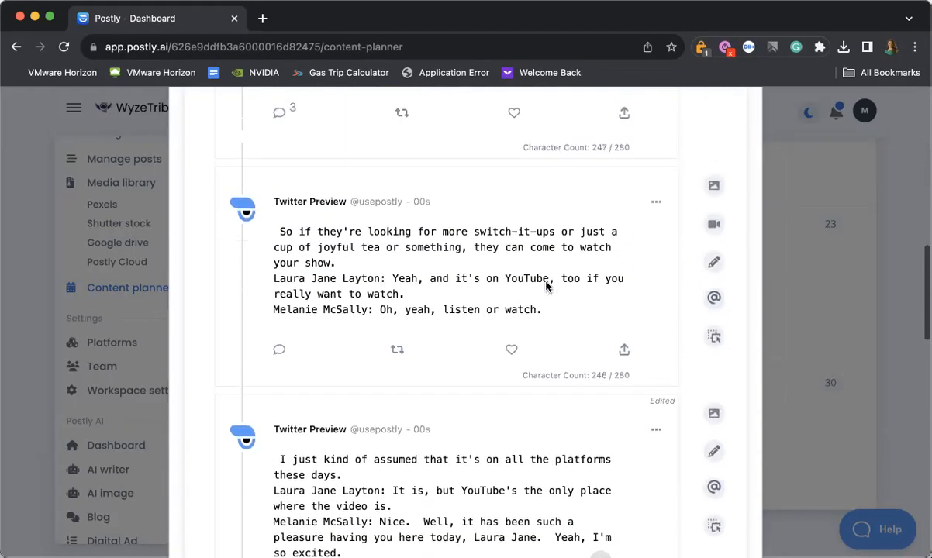
{"action": "left_click", "coordinate": [653, 202]}
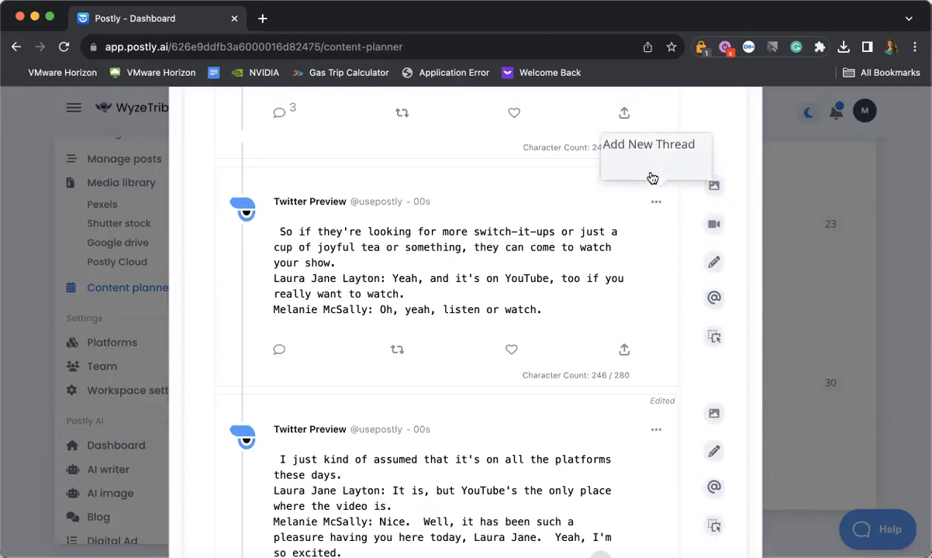
{"action": "left_click", "coordinate": [652, 178]}
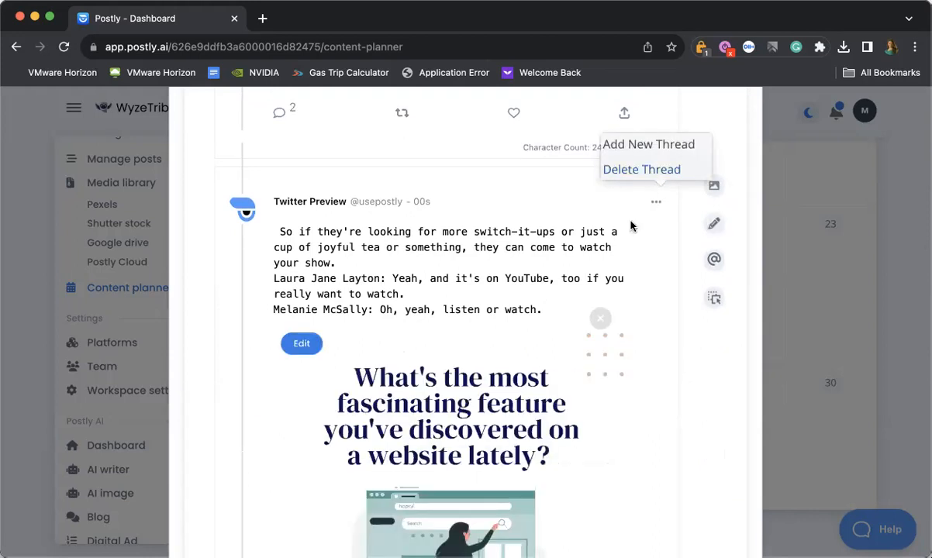
{"action": "left_click", "coordinate": [609, 196]}
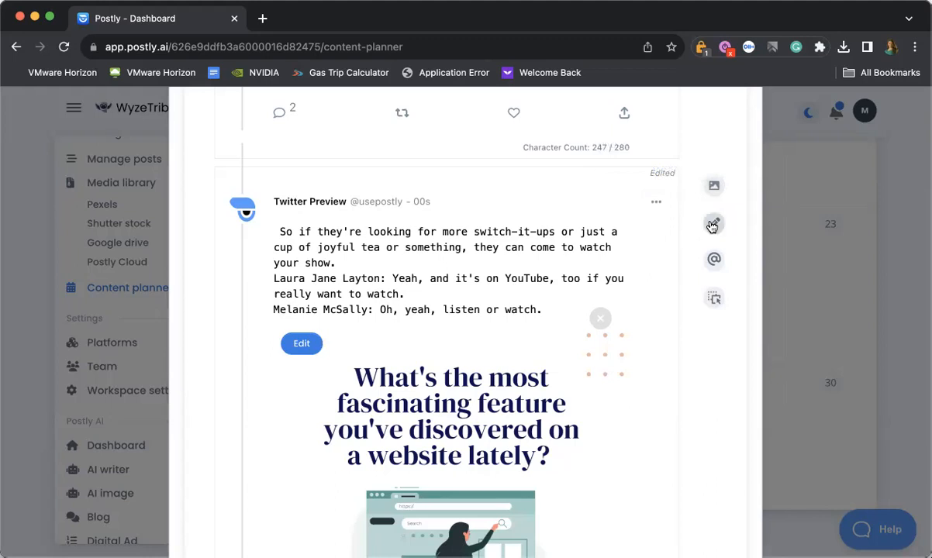
Step: Shorten the third tweet's text to "Yeah, I'm so excited."
{"action": "scroll", "coordinate": [537, 310], "scroll_direction": "down", "scroll_amount": 5}
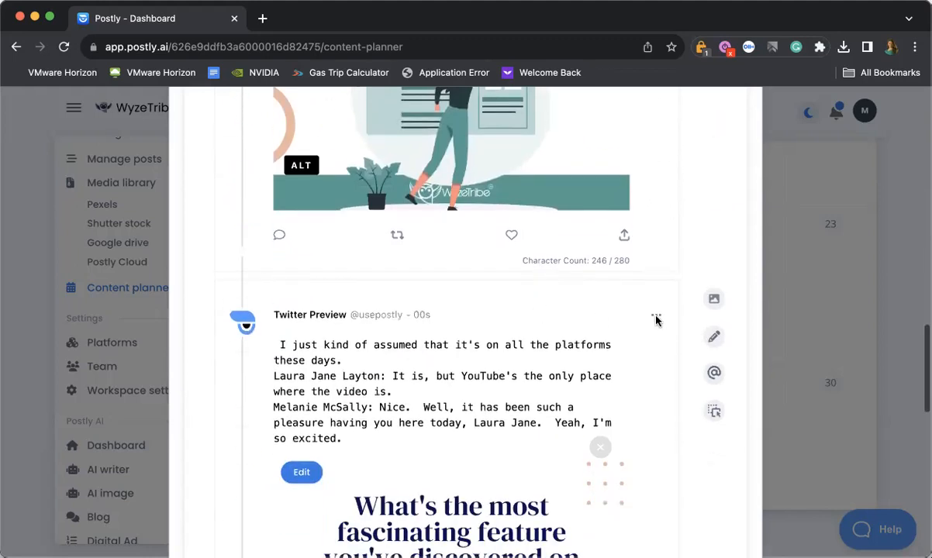
{"action": "left_click", "coordinate": [714, 338]}
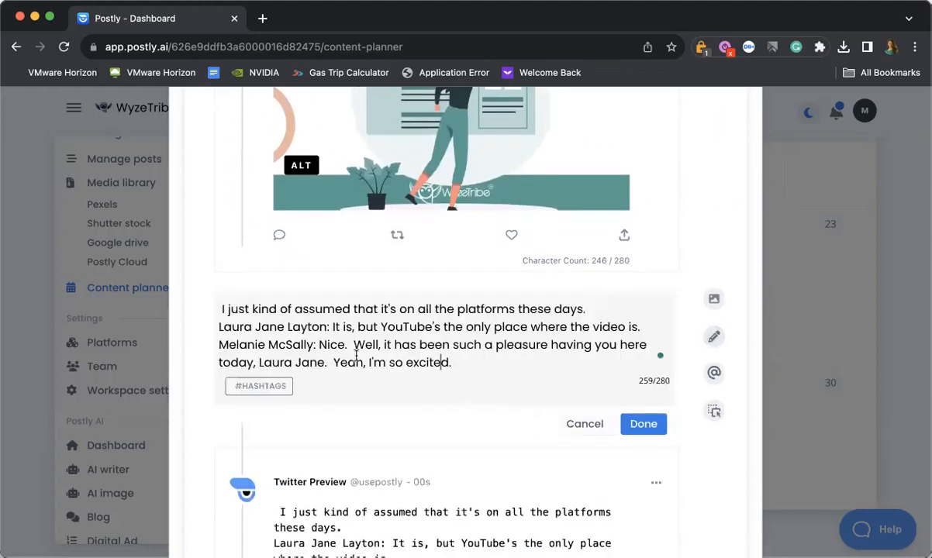
{"action": "left_click_drag", "start_coordinate": [333, 363], "coordinate": [209, 306]}
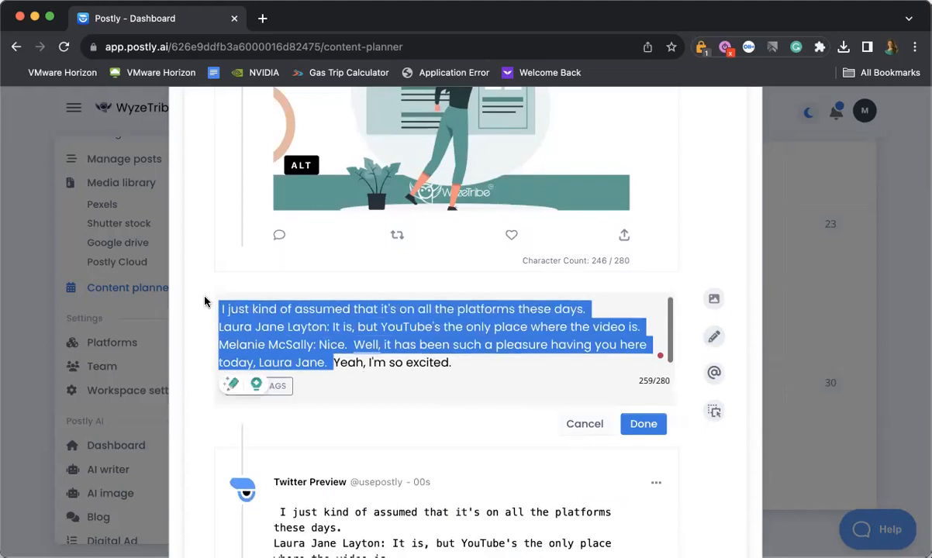
{"action": "key", "text": "BackSpace"}
{"action": "left_click", "coordinate": [640, 423]}
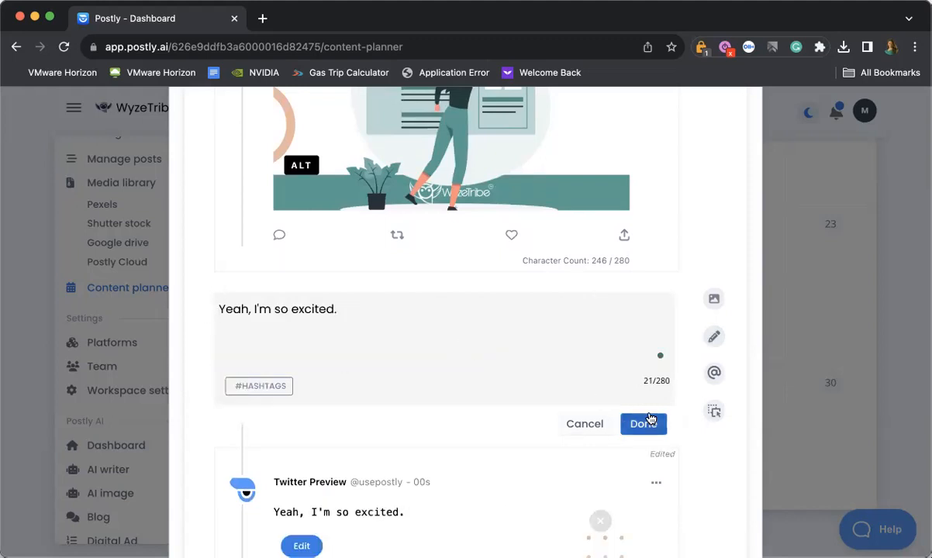
Step: Remove the "most fascinating feature" image from the "Yeah, I'm so excited." tweet
{"action": "scroll", "coordinate": [571, 349], "scroll_direction": "down", "scroll_amount": 5}
{"action": "scroll", "coordinate": [571, 349], "scroll_direction": "up", "scroll_amount": 5}
{"action": "scroll", "coordinate": [572, 349], "scroll_direction": "up", "scroll_amount": 5}
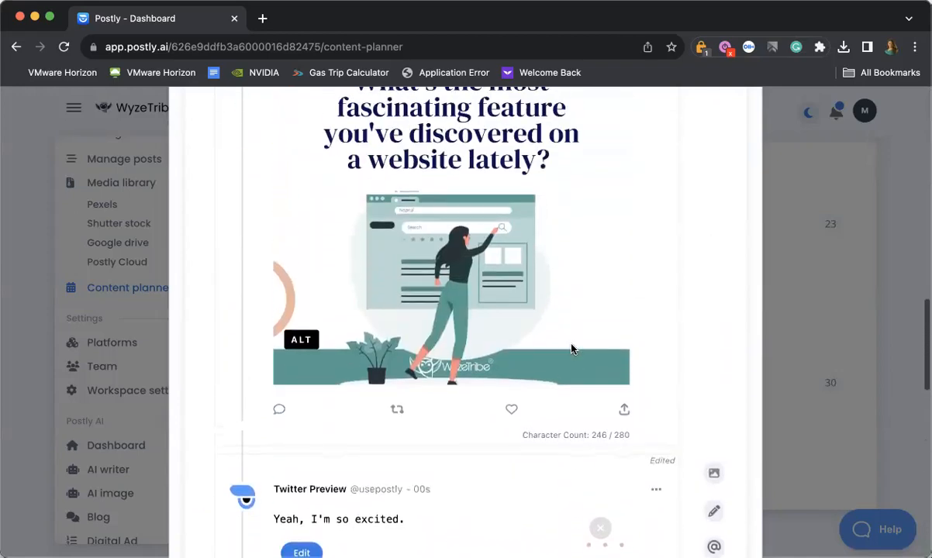
{"action": "scroll", "coordinate": [572, 349], "scroll_direction": "down", "scroll_amount": 5}
{"action": "scroll", "coordinate": [572, 349], "scroll_direction": "down", "scroll_amount": 3}
{"action": "scroll", "coordinate": [572, 349], "scroll_direction": "up", "scroll_amount": 15}
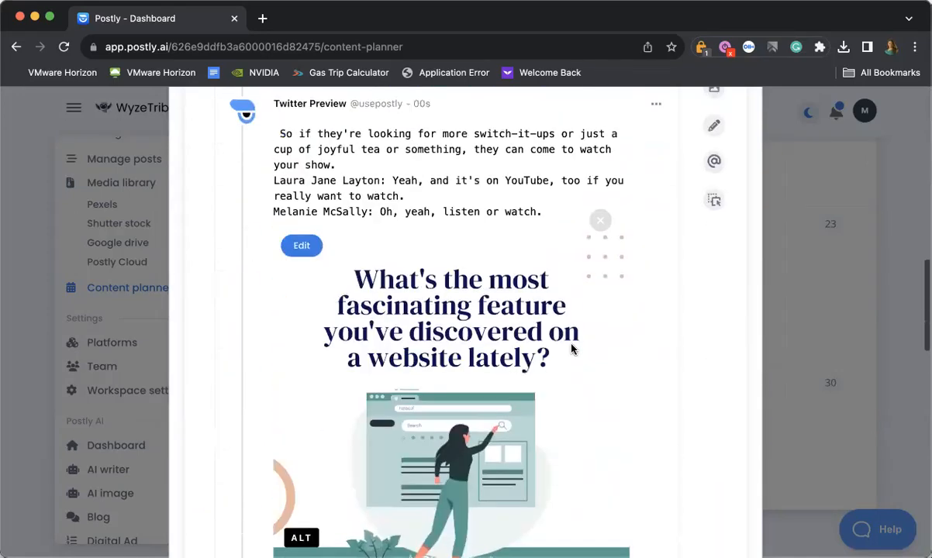
{"action": "scroll", "coordinate": [571, 349], "scroll_direction": "up", "scroll_amount": 3}
{"action": "scroll", "coordinate": [572, 349], "scroll_direction": "down", "scroll_amount": 12}
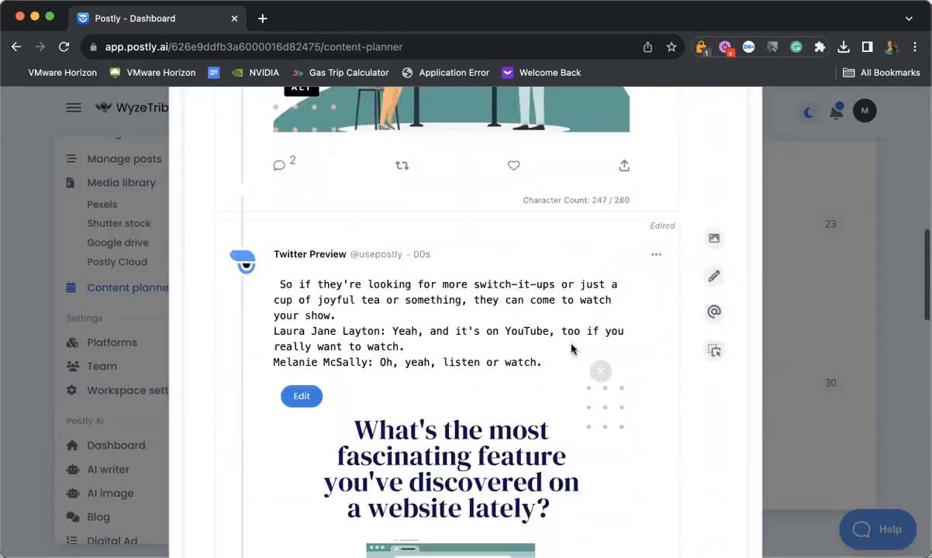
{"action": "scroll", "coordinate": [571, 349], "scroll_direction": "down", "scroll_amount": 2}
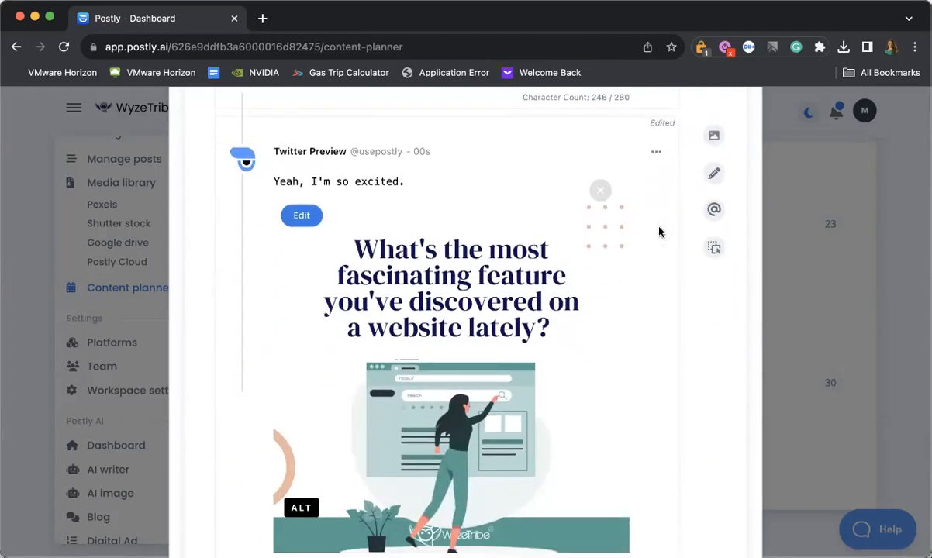
{"action": "scroll", "coordinate": [547, 377], "scroll_direction": "down", "scroll_amount": 5}
{"action": "scroll", "coordinate": [547, 377], "scroll_direction": "up", "scroll_amount": 5}
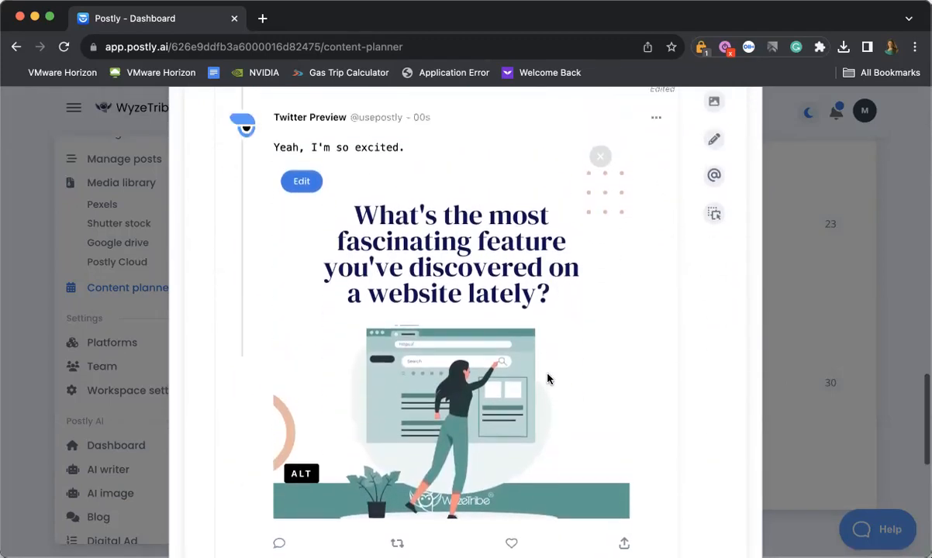
{"action": "left_click", "coordinate": [599, 209]}
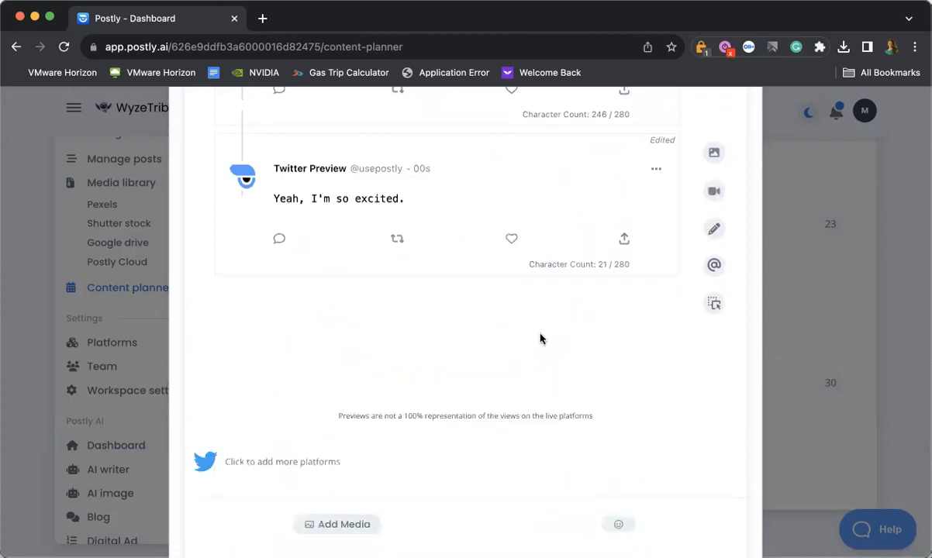
Step: Review the edited thread's tweets, images and scheduling options, and close the post without scheduling it
{"action": "scroll", "coordinate": [541, 339], "scroll_direction": "up", "scroll_amount": 5}
{"action": "scroll", "coordinate": [540, 339], "scroll_direction": "down", "scroll_amount": 3}
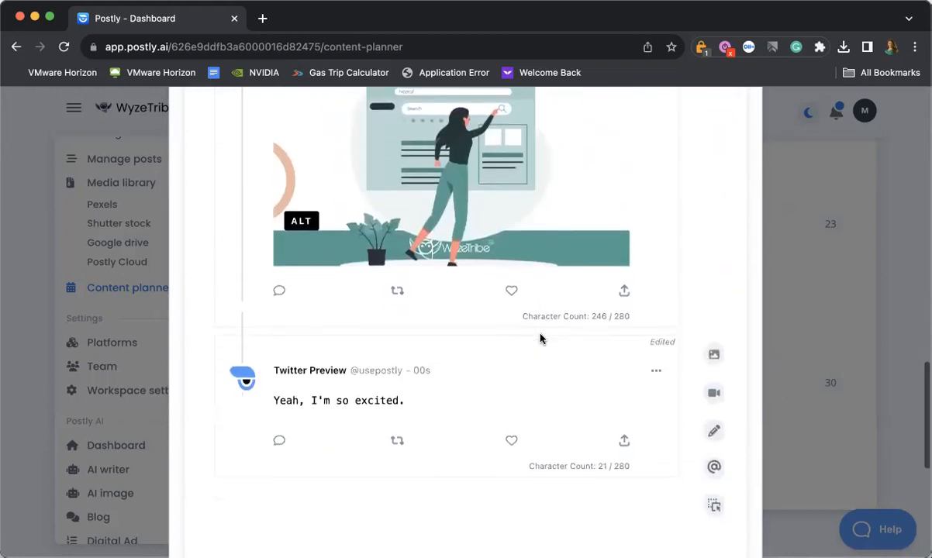
{"action": "scroll", "coordinate": [540, 339], "scroll_direction": "up", "scroll_amount": 1}
{"action": "scroll", "coordinate": [516, 291], "scroll_direction": "up", "scroll_amount": 3}
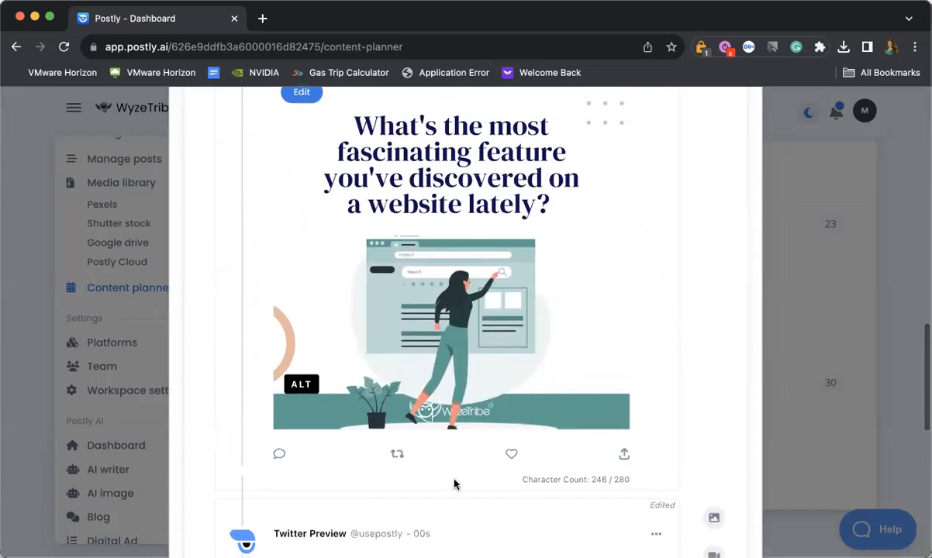
{"action": "scroll", "coordinate": [478, 291], "scroll_direction": "up", "scroll_amount": 3}
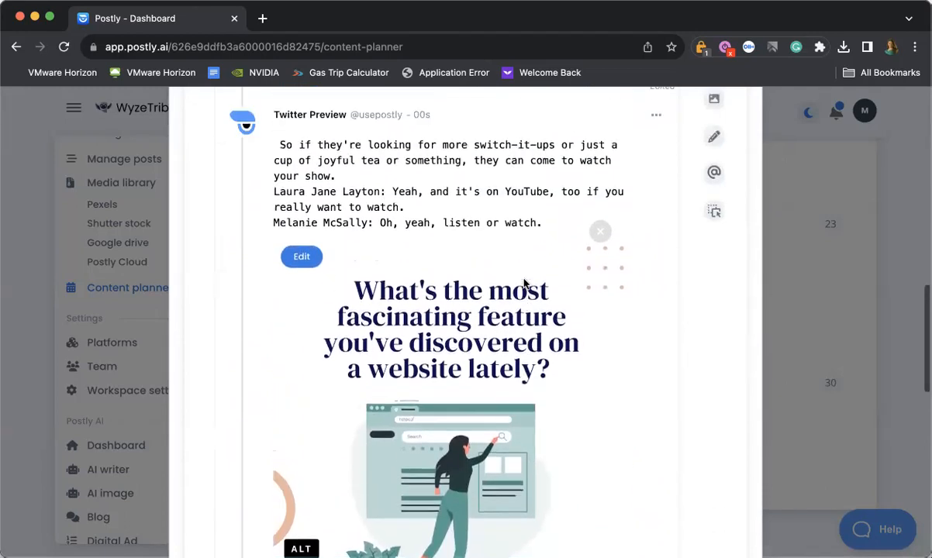
{"action": "scroll", "coordinate": [525, 286], "scroll_direction": "up", "scroll_amount": 2}
{"action": "scroll", "coordinate": [462, 302], "scroll_direction": "up", "scroll_amount": 4}
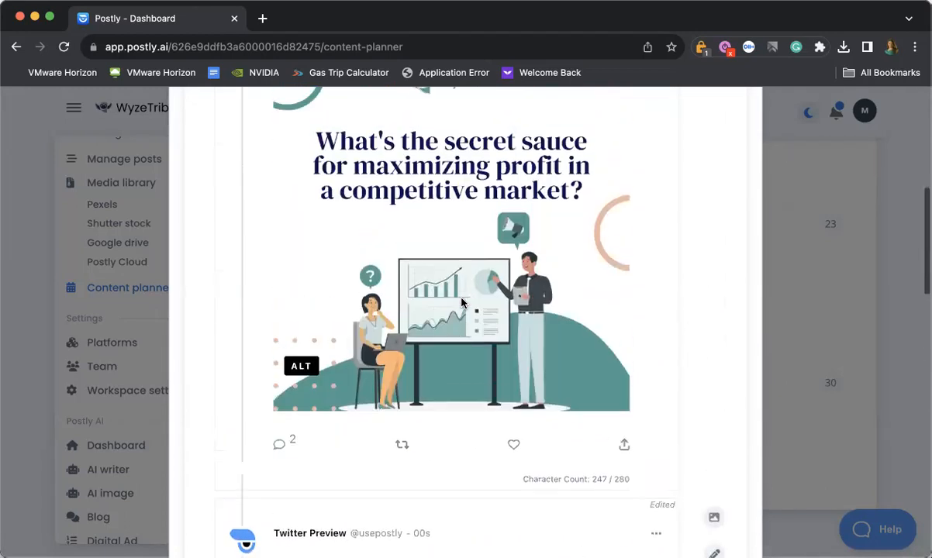
{"action": "scroll", "coordinate": [462, 303], "scroll_direction": "up", "scroll_amount": 6}
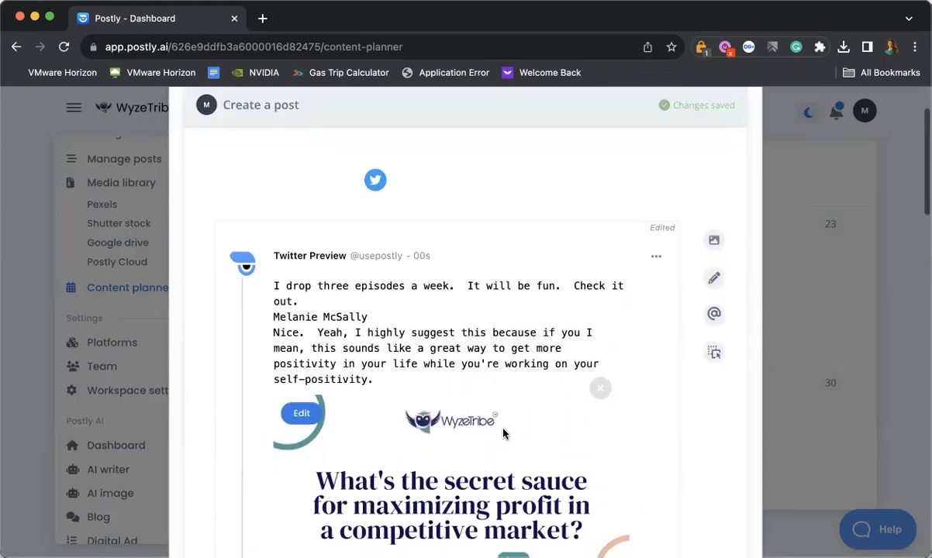
{"action": "scroll", "coordinate": [502, 433], "scroll_direction": "up", "scroll_amount": 3}
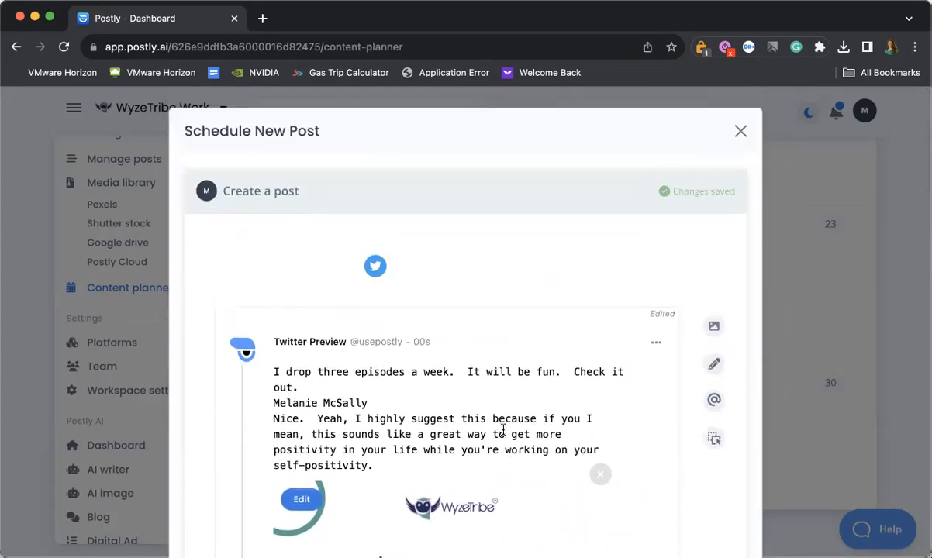
{"action": "scroll", "coordinate": [502, 431], "scroll_direction": "down", "scroll_amount": 15}
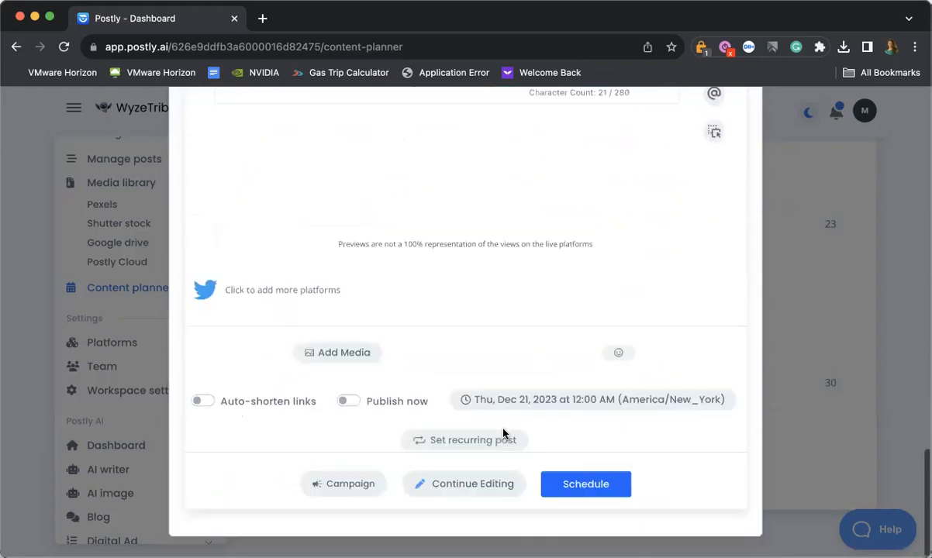
{"action": "scroll", "coordinate": [601, 319], "scroll_direction": "up", "scroll_amount": 15}
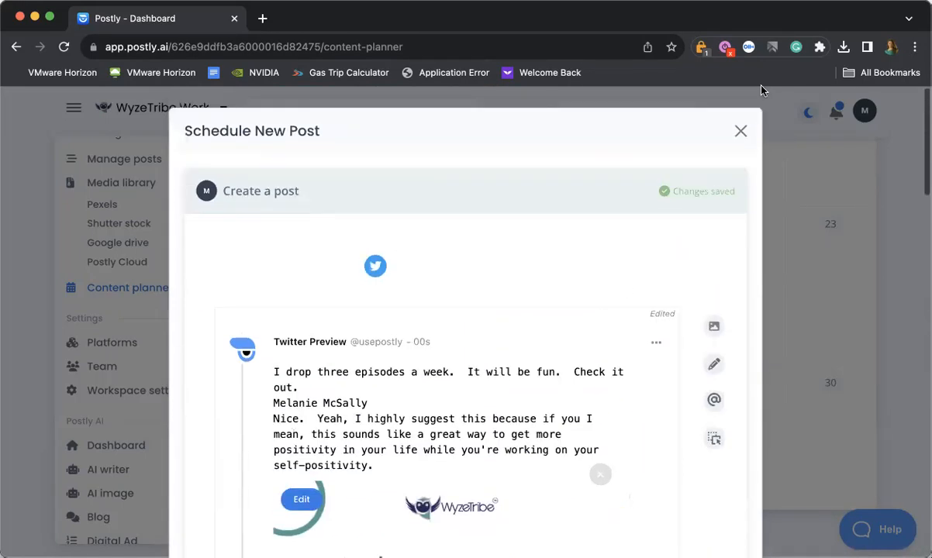
{"action": "left_click", "coordinate": [741, 130]}
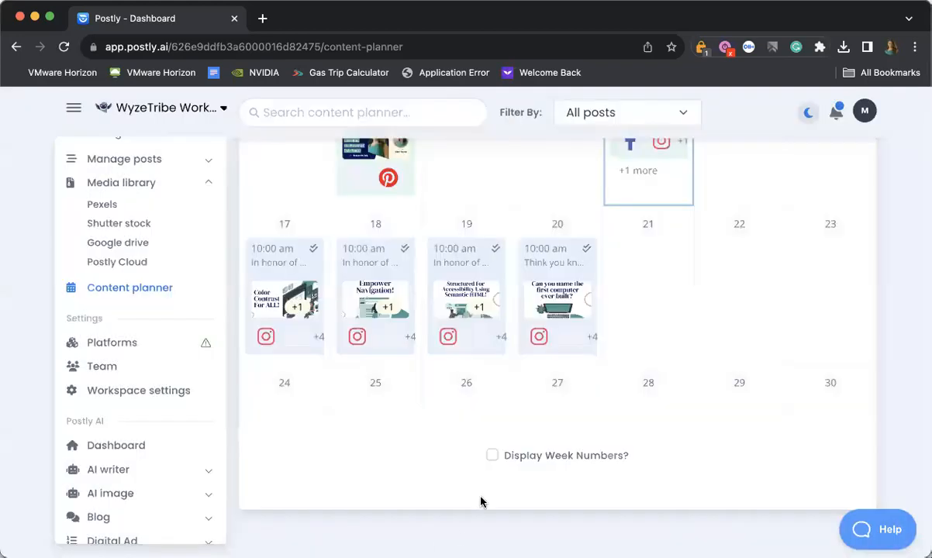
Step: Examine how the posts are laid out across the content planner's calendar weeks, and collapse the post creation options
{"action": "scroll", "coordinate": [109, 458], "scroll_direction": "down", "scroll_amount": 1}
{"action": "scroll", "coordinate": [109, 458], "scroll_direction": "up", "scroll_amount": 4}
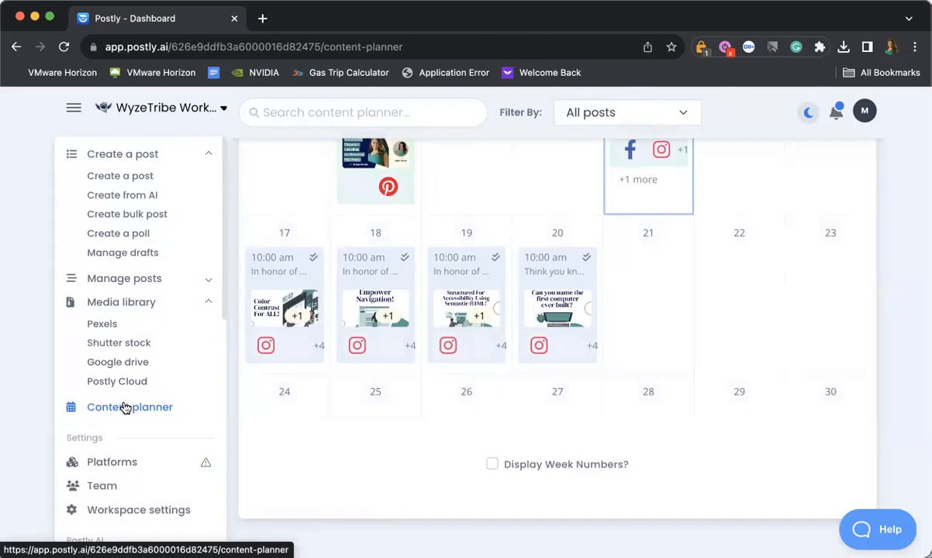
{"action": "scroll", "coordinate": [687, 249], "scroll_direction": "up", "scroll_amount": 2}
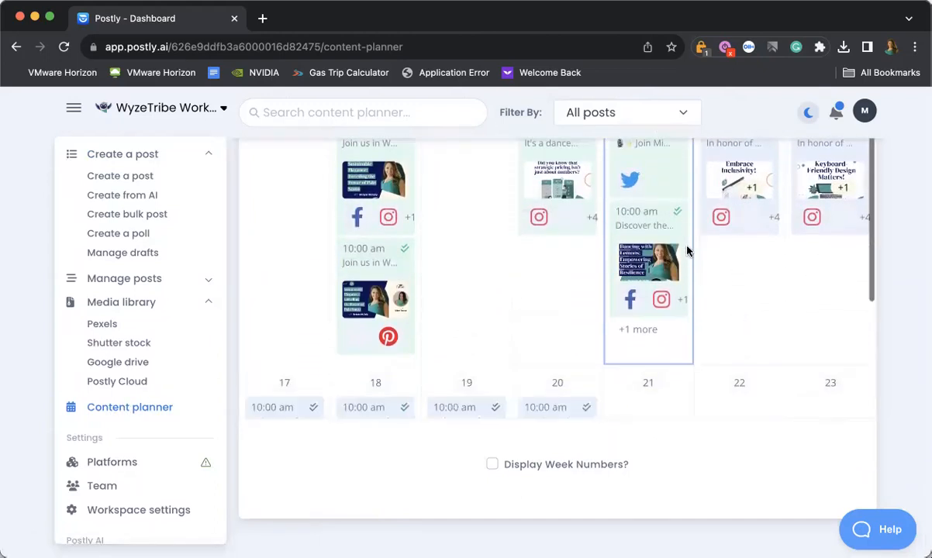
{"action": "scroll", "coordinate": [686, 250], "scroll_direction": "down", "scroll_amount": 2}
{"action": "scroll", "coordinate": [686, 250], "scroll_direction": "down", "scroll_amount": 1}
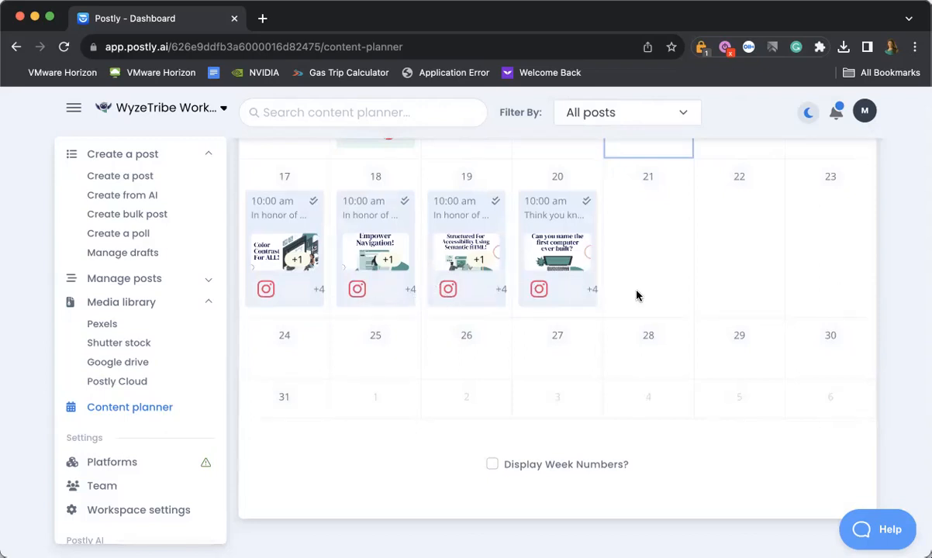
{"action": "scroll", "coordinate": [636, 295], "scroll_direction": "up", "scroll_amount": 4}
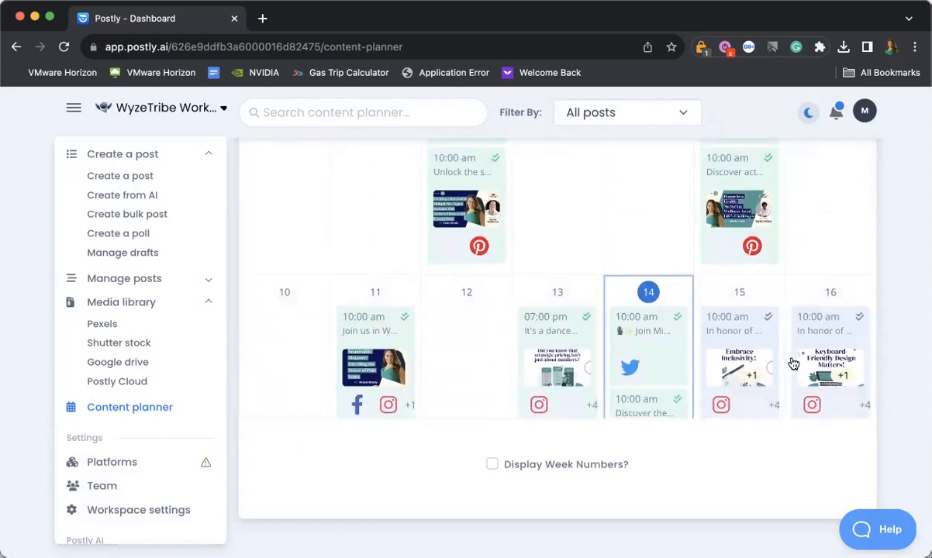
{"action": "scroll", "coordinate": [407, 401], "scroll_direction": "down", "scroll_amount": 5}
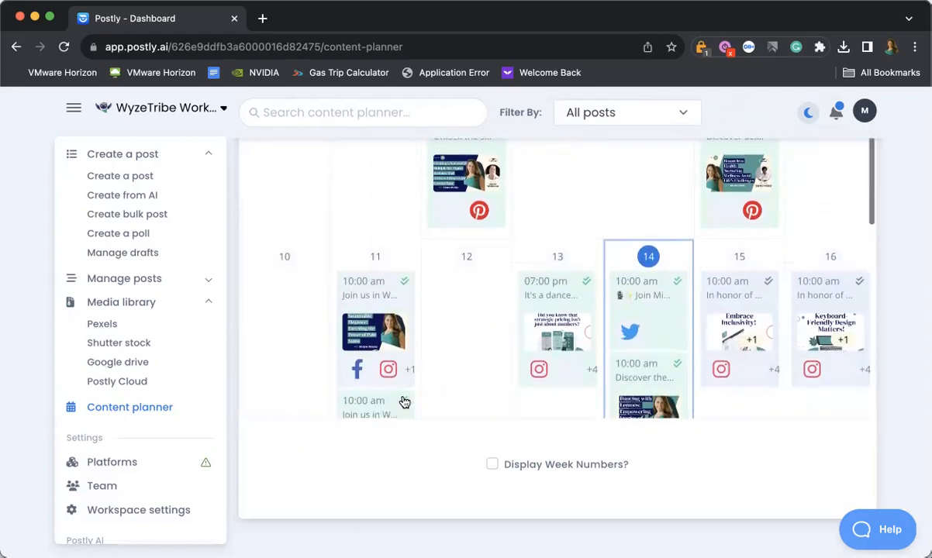
{"action": "scroll", "coordinate": [492, 350], "scroll_direction": "down", "scroll_amount": 2}
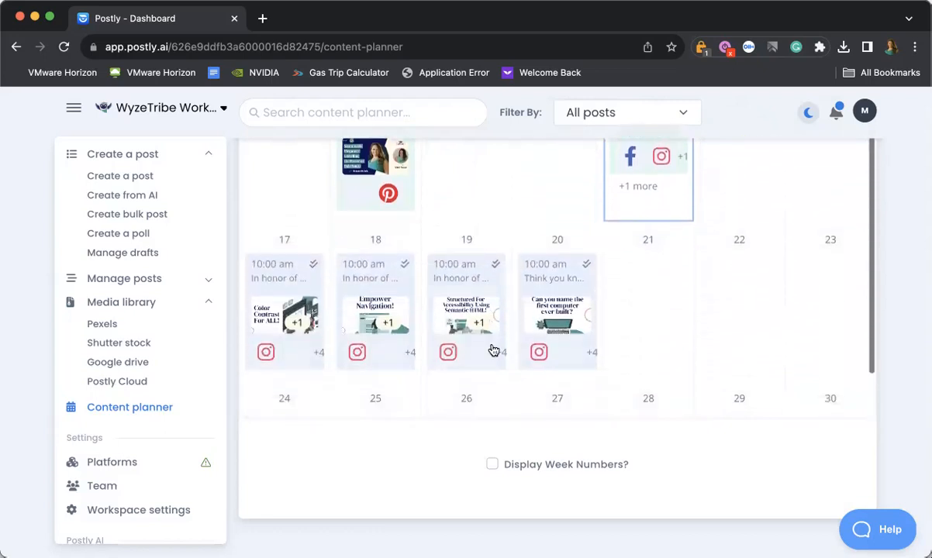
{"action": "scroll", "coordinate": [493, 350], "scroll_direction": "up", "scroll_amount": 4}
{"action": "scroll", "coordinate": [491, 349], "scroll_direction": "up", "scroll_amount": 3}
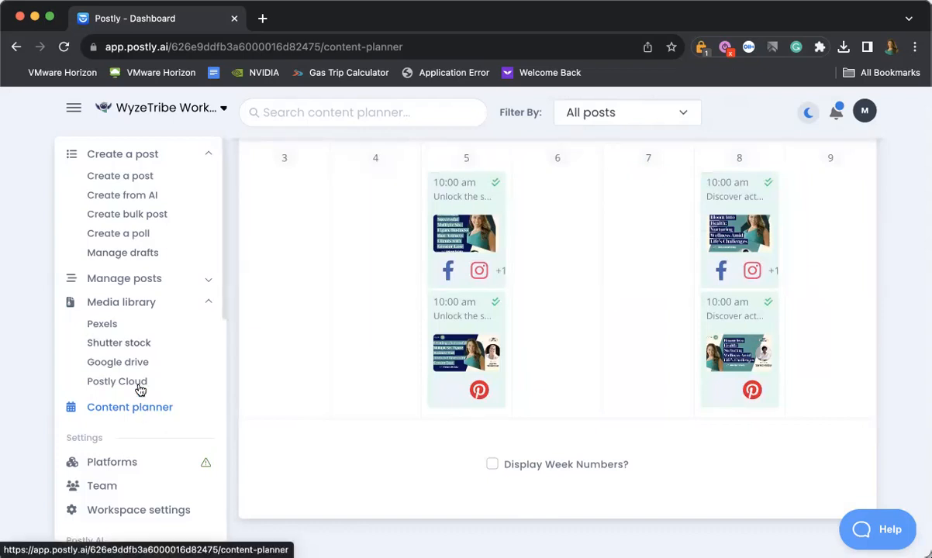
{"action": "scroll", "coordinate": [116, 314], "scroll_direction": "up", "scroll_amount": 1}
{"action": "scroll", "coordinate": [116, 314], "scroll_direction": "up", "scroll_amount": 2}
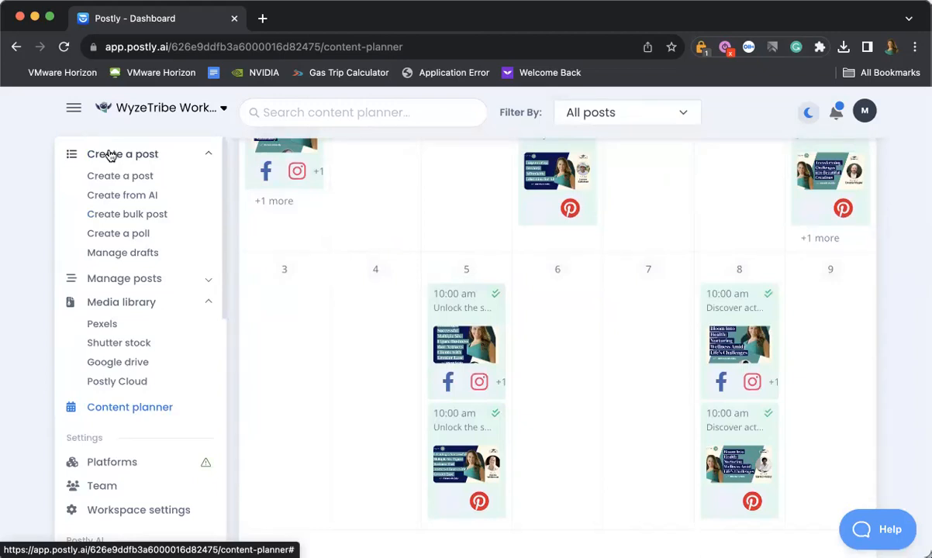
{"action": "left_click", "coordinate": [111, 156]}
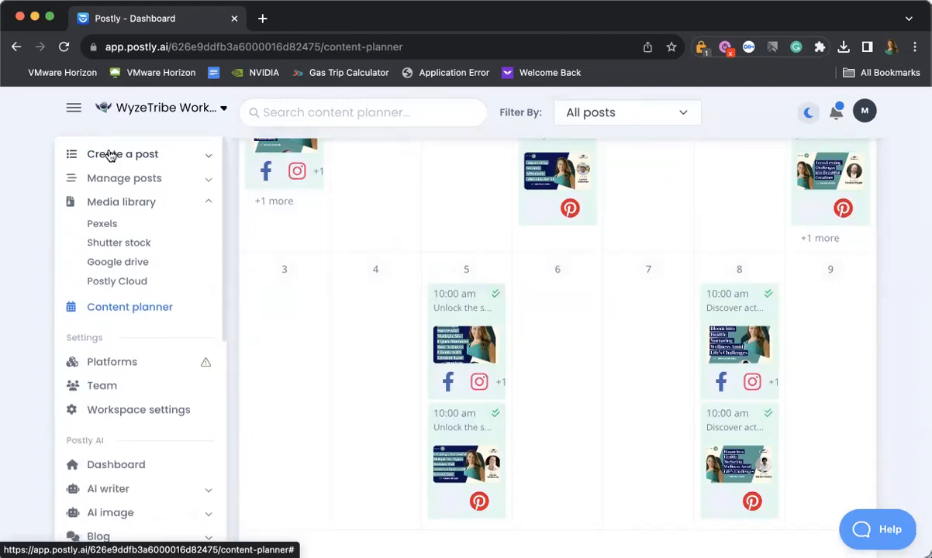
Step: Open the page for creating a single post and examine its platform options, Facebook preview, media, scheduling and publishing controls
{"action": "left_click", "coordinate": [111, 156]}
{"action": "left_click", "coordinate": [113, 177]}
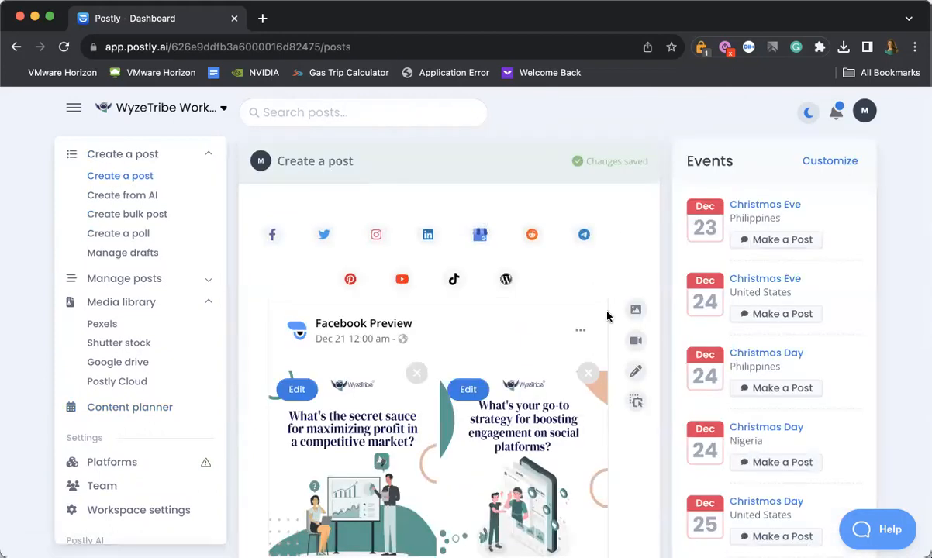
{"action": "scroll", "coordinate": [590, 358], "scroll_direction": "down", "scroll_amount": 10}
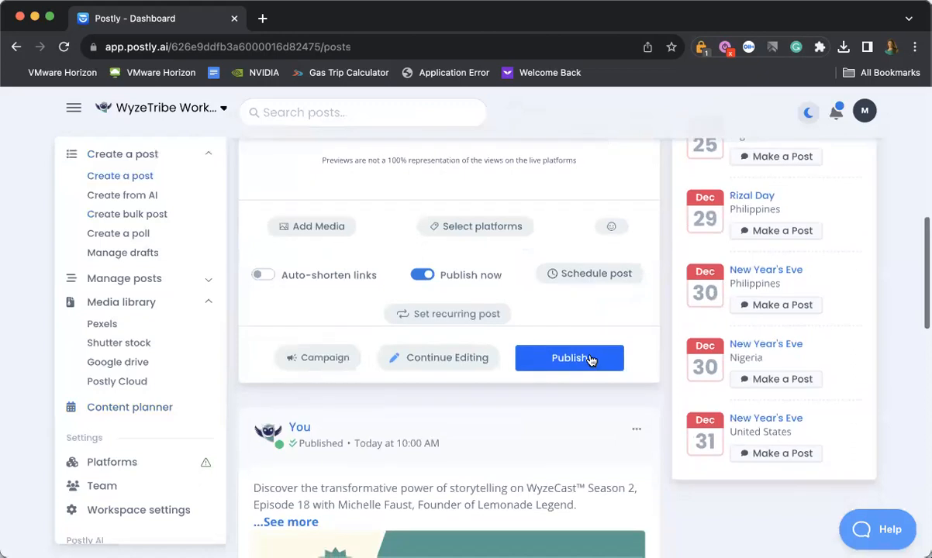
{"action": "scroll", "coordinate": [506, 450], "scroll_direction": "down", "scroll_amount": 1}
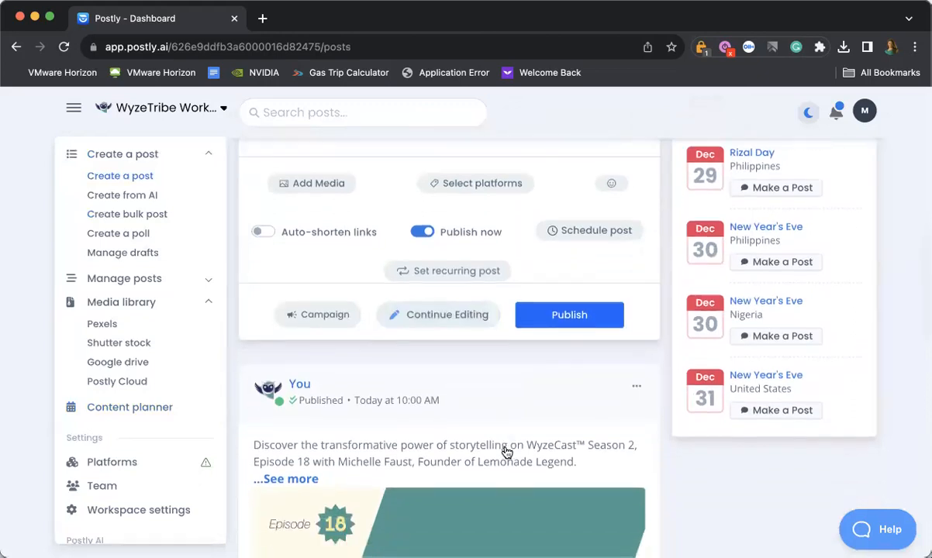
{"action": "scroll", "coordinate": [506, 451], "scroll_direction": "up", "scroll_amount": 10}
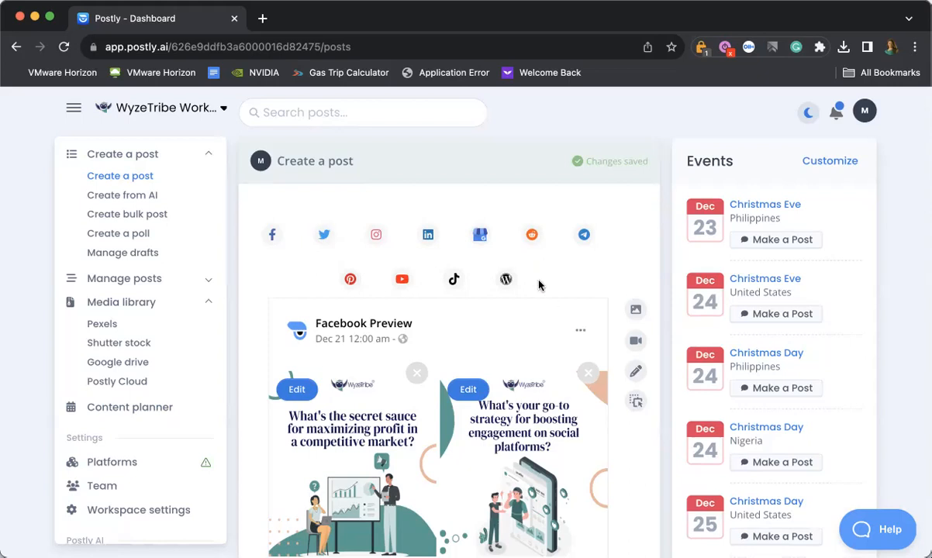
{"action": "scroll", "coordinate": [539, 286], "scroll_direction": "down", "scroll_amount": 5}
{"action": "scroll", "coordinate": [504, 263], "scroll_direction": "down", "scroll_amount": 3}
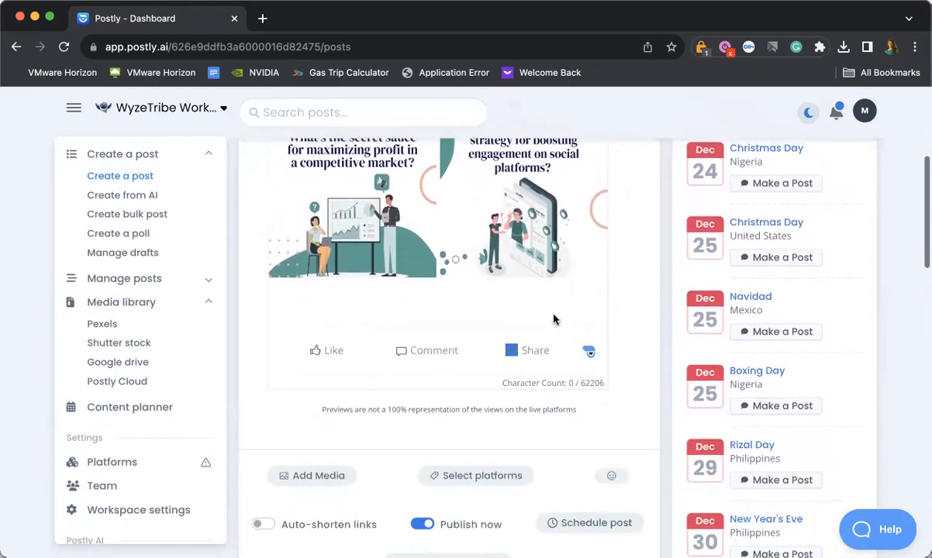
{"action": "scroll", "coordinate": [458, 243], "scroll_direction": "down", "scroll_amount": 2}
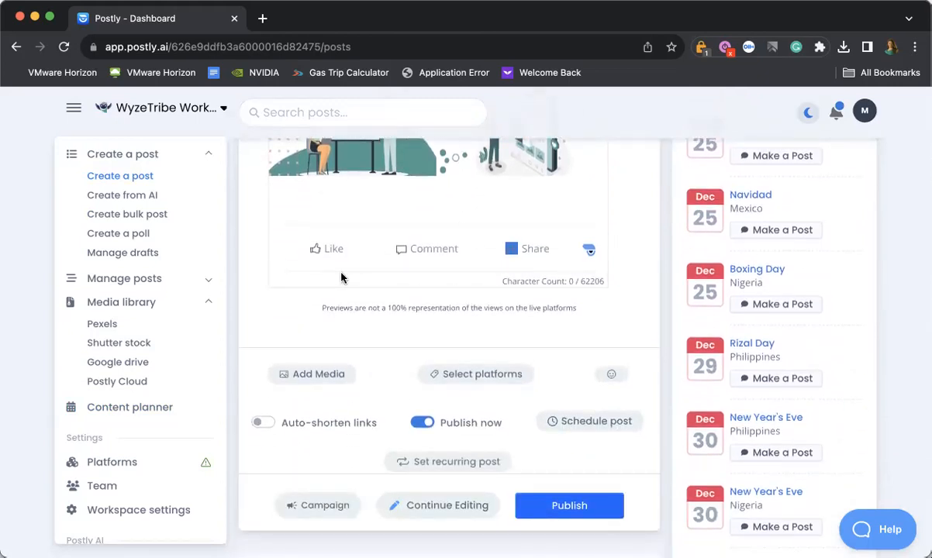
{"action": "scroll", "coordinate": [307, 268], "scroll_direction": "down", "scroll_amount": 6}
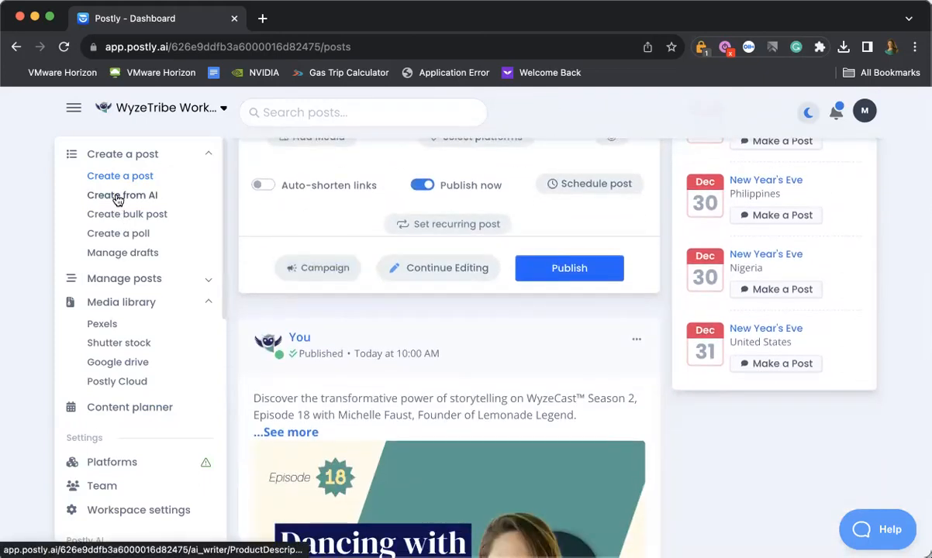
Step: Open the option for creating a post from AI and look over the product description form's fields
{"action": "left_click", "coordinate": [118, 198]}
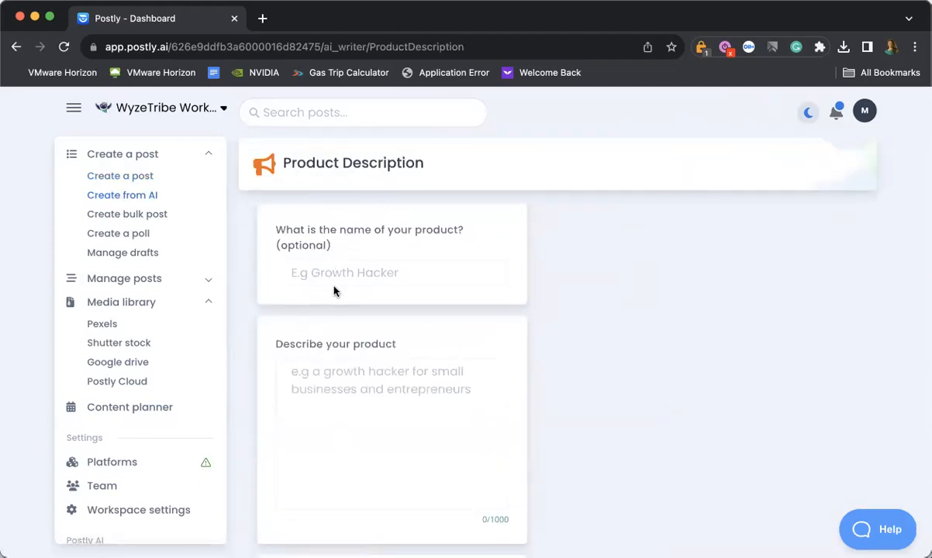
{"action": "scroll", "coordinate": [344, 448], "scroll_direction": "down", "scroll_amount": 5}
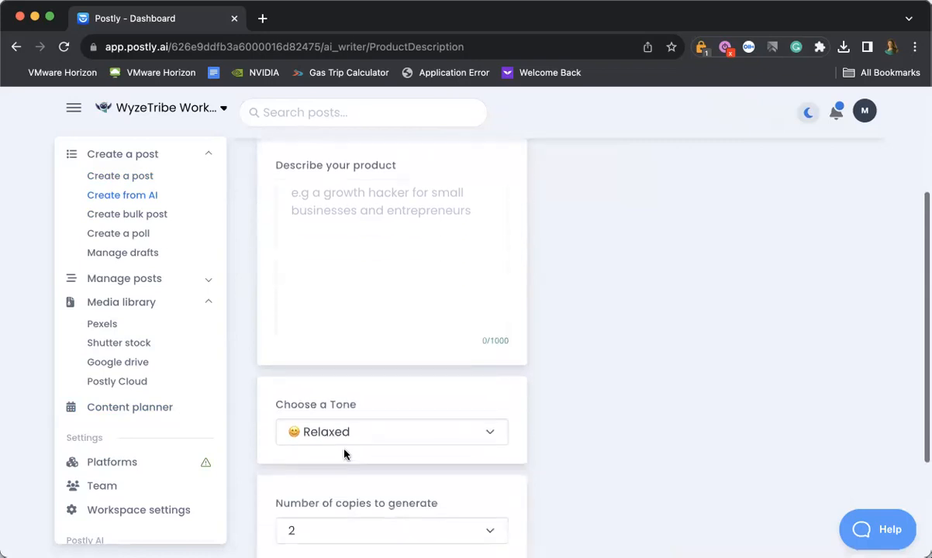
{"action": "scroll", "coordinate": [346, 453], "scroll_direction": "up", "scroll_amount": 5}
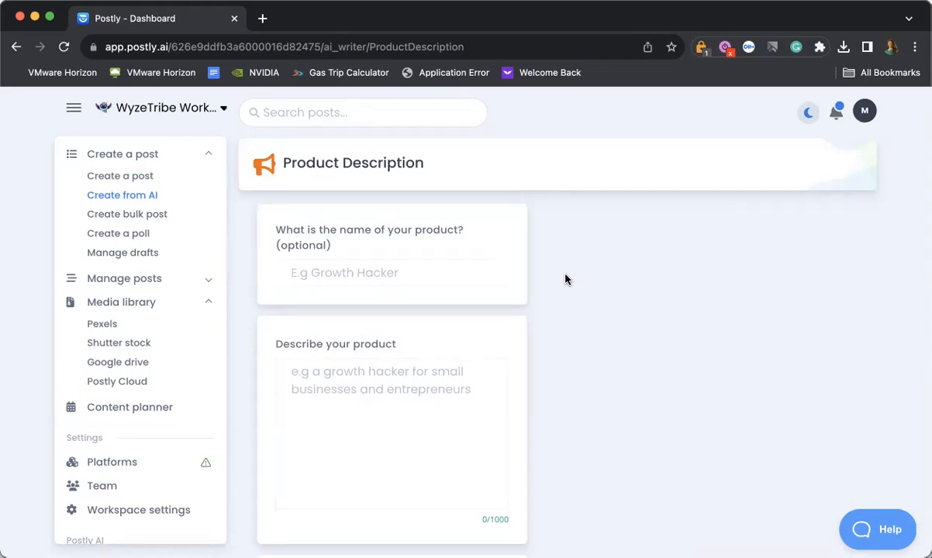
Step: Enter "Optimize Your Success Masterclass" as the product name in the product description form
{"action": "left_click", "coordinate": [358, 272]}
{"action": "scroll", "coordinate": [348, 372], "scroll_direction": "down", "scroll_amount": 1}
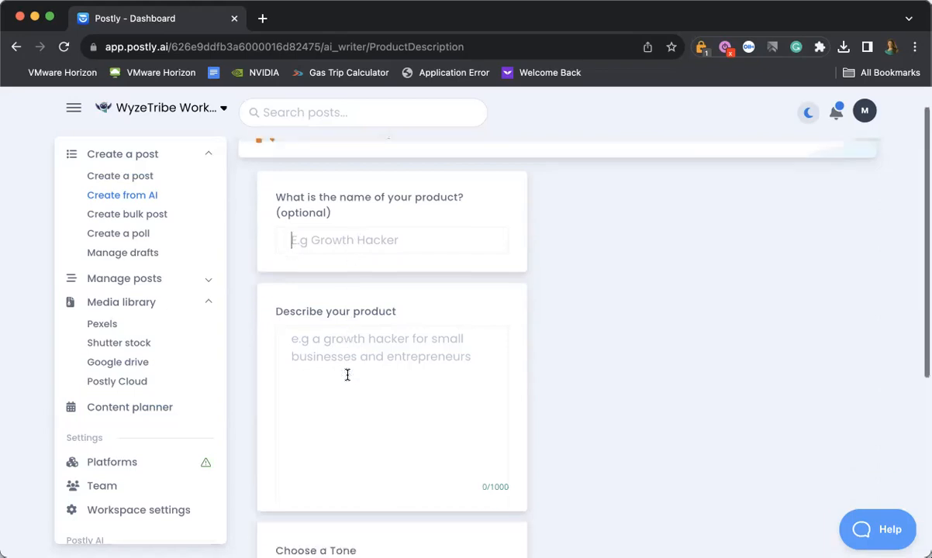
{"action": "scroll", "coordinate": [348, 375], "scroll_direction": "down", "scroll_amount": 5}
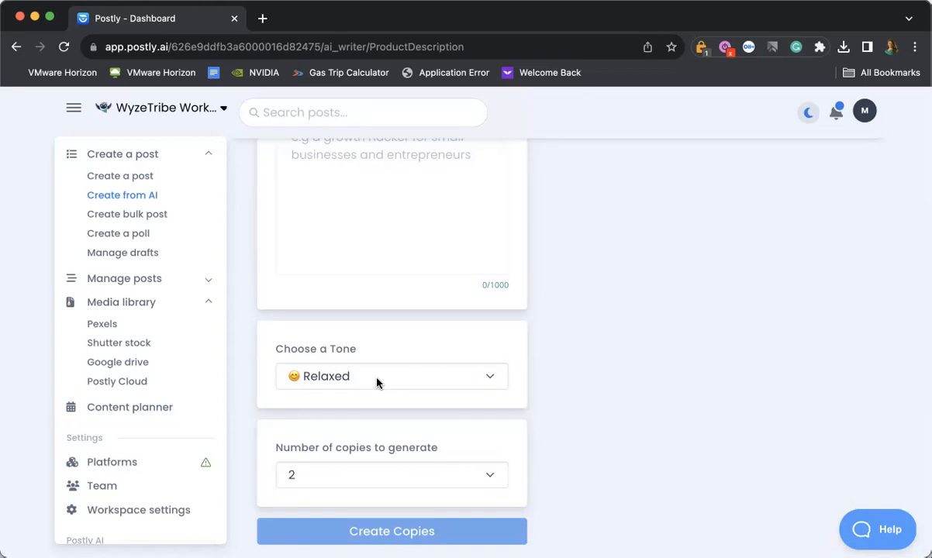
{"action": "scroll", "coordinate": [377, 379], "scroll_direction": "up", "scroll_amount": 6}
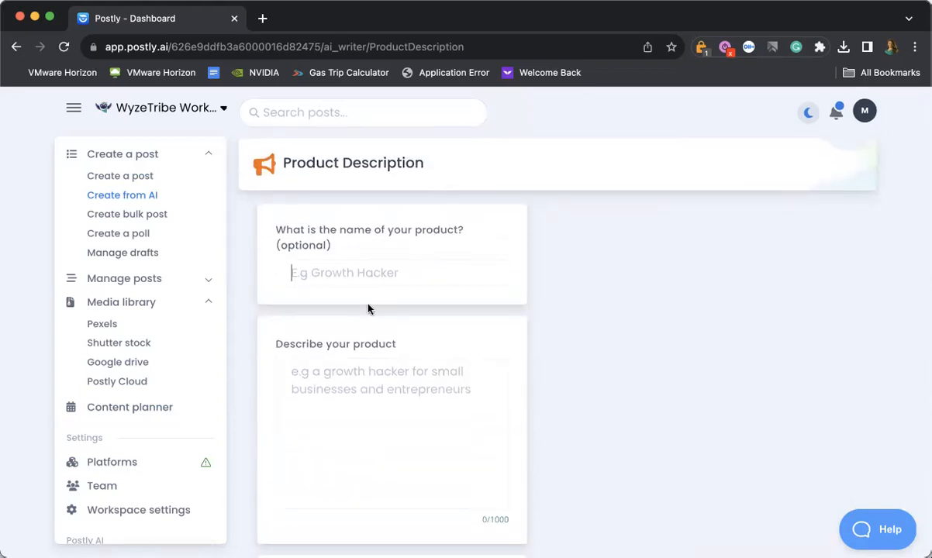
{"action": "type", "text": "Optimiz"}
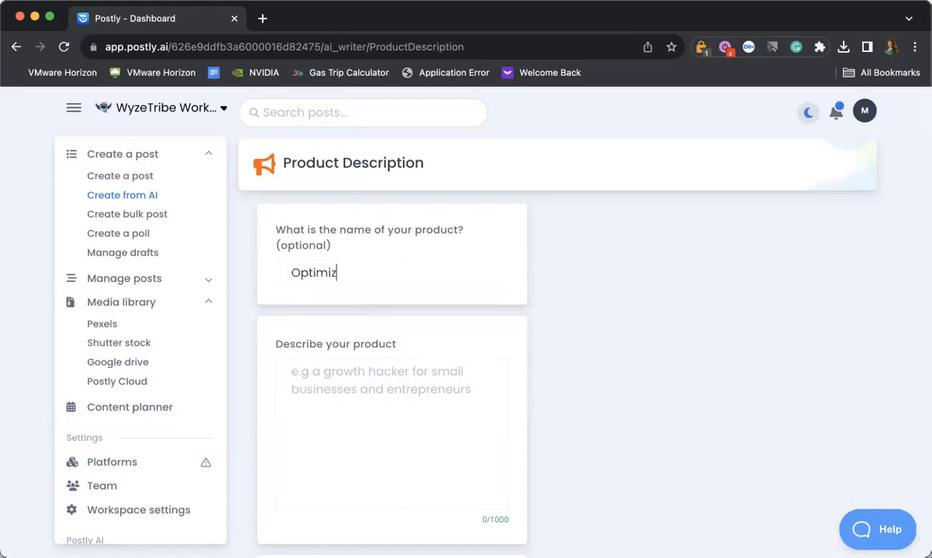
{"action": "type", "text": "e Your Succe"}
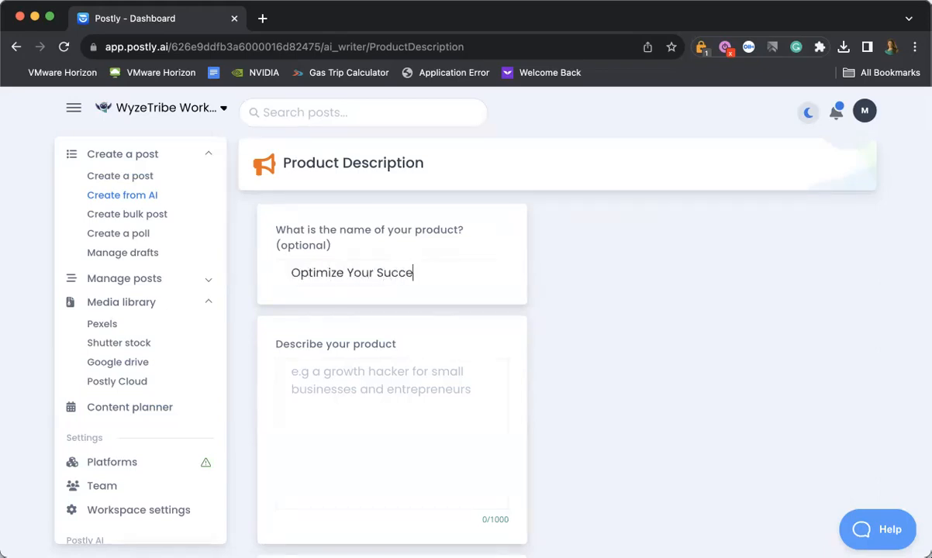
{"action": "type", "text": "ss Masterclass"}
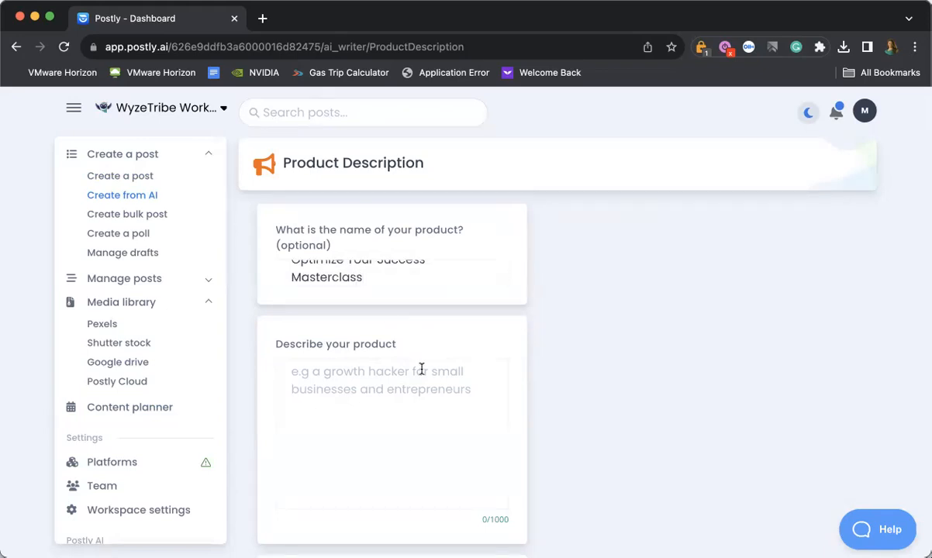
Step: Describe the product as "Learn the proven strategy I used while leading teams at Harvard University."
{"action": "left_click", "coordinate": [367, 406]}
{"action": "type", "text": "Learn "}
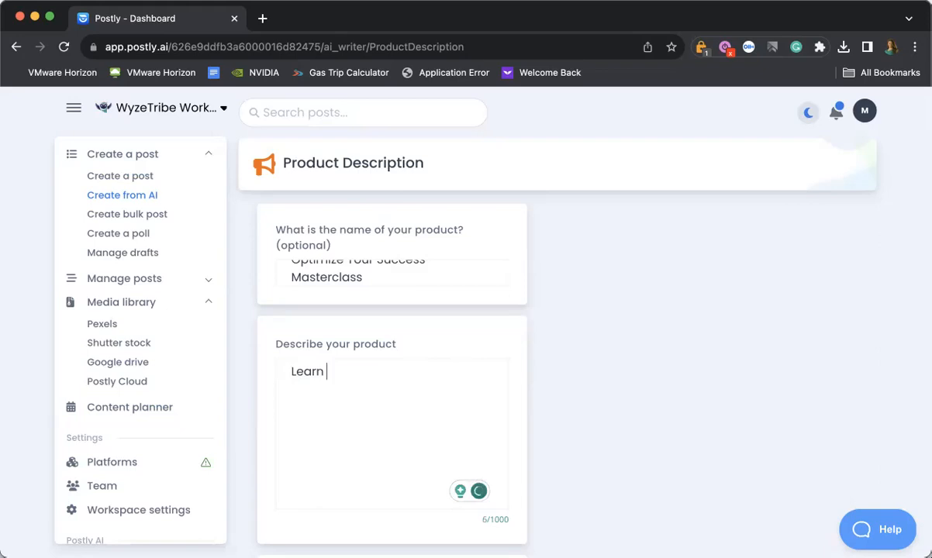
{"action": "type", "text": "the proven strat"}
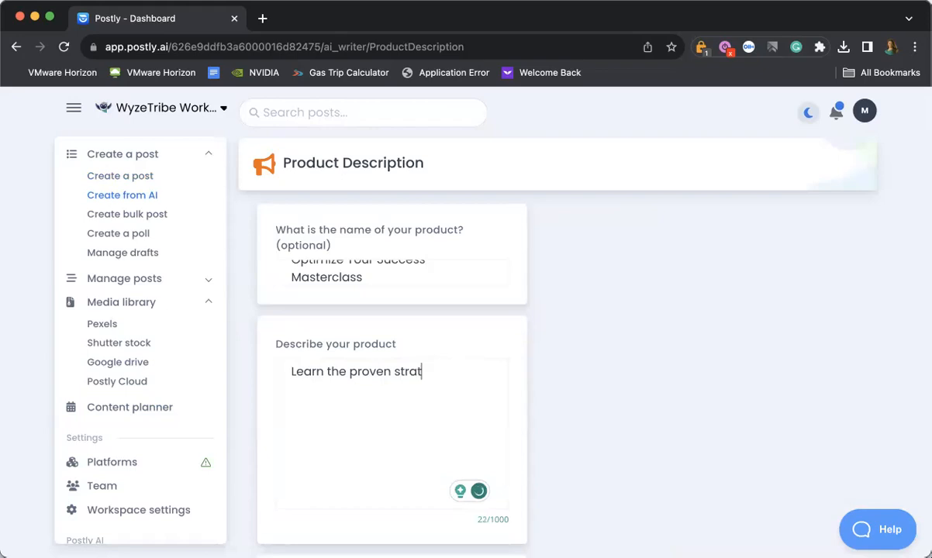
{"action": "type", "text": "egy I used "}
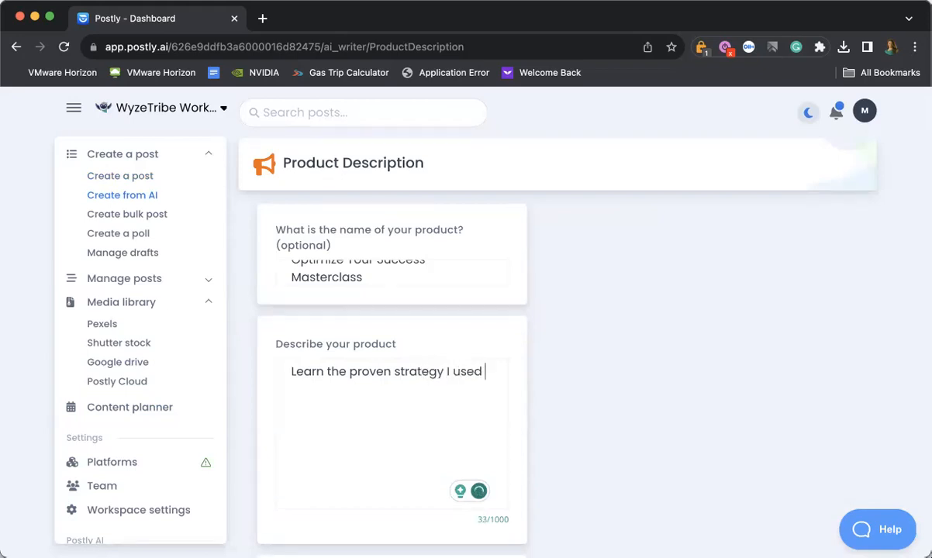
{"action": "type", "text": "while empl"}
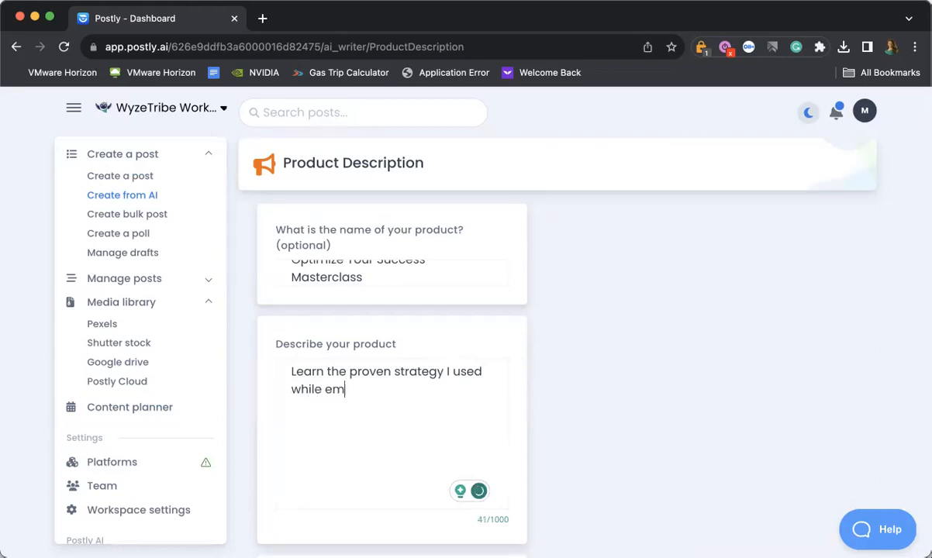
{"action": "key", "text": "BackSpace"}
{"action": "key", "text": "BackSpace"}
{"action": "key", "text": "BackSpace"}
{"action": "key", "text": "BackSpace"}
{"action": "type", "text": "leading team"}
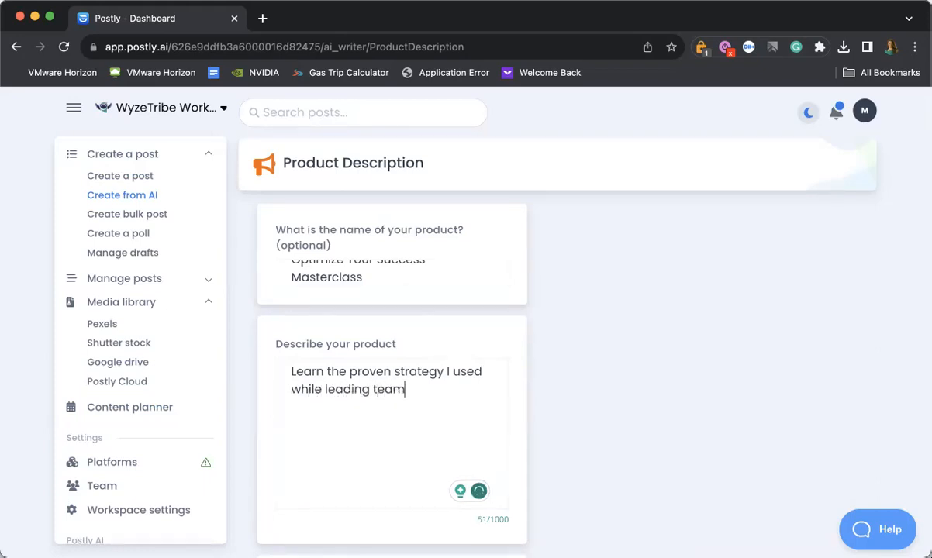
{"action": "type", "text": "s at Harva"}
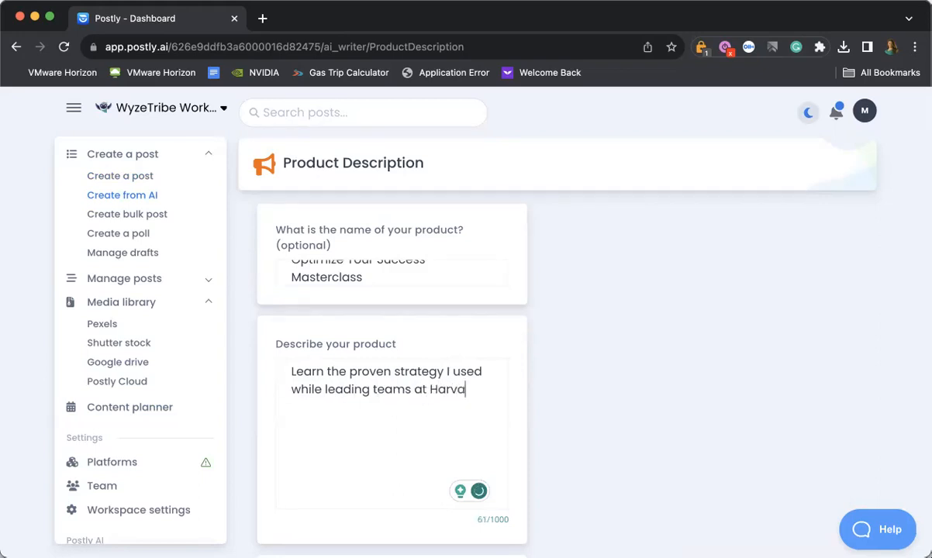
{"action": "type", "text": "rd Univers"}
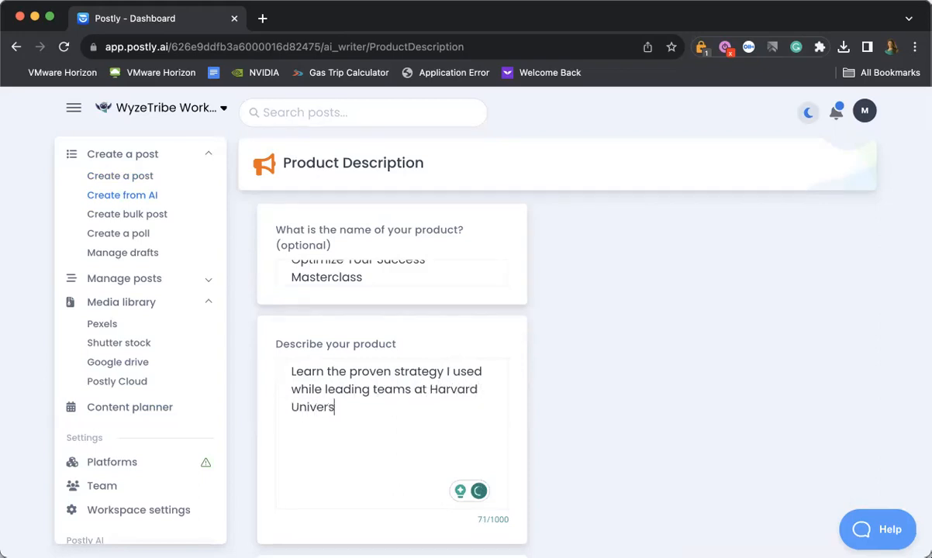
{"action": "type", "text": "ity."}
Step: Generate 4 copies of the product description with the tone set to Persuasive
{"action": "scroll", "coordinate": [392, 349], "scroll_direction": "down", "scroll_amount": 3}
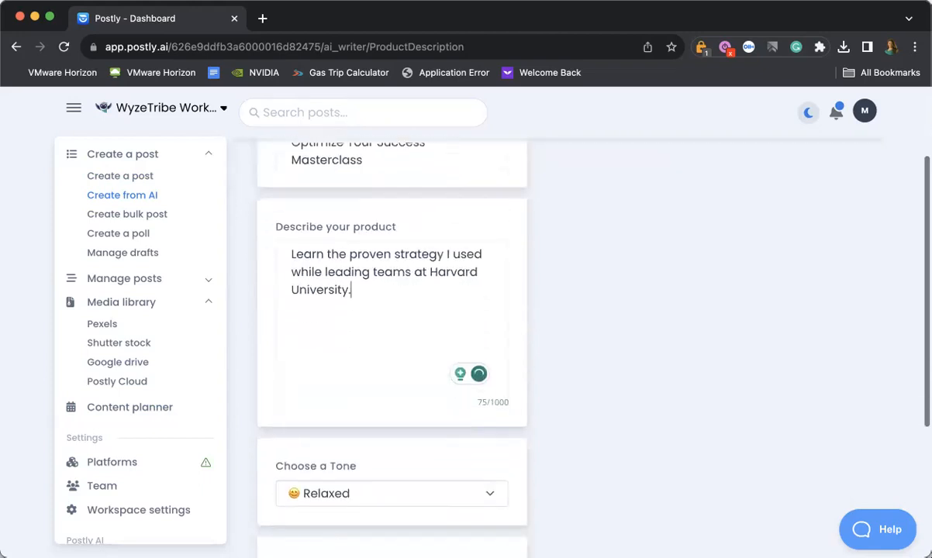
{"action": "left_click", "coordinate": [380, 383]}
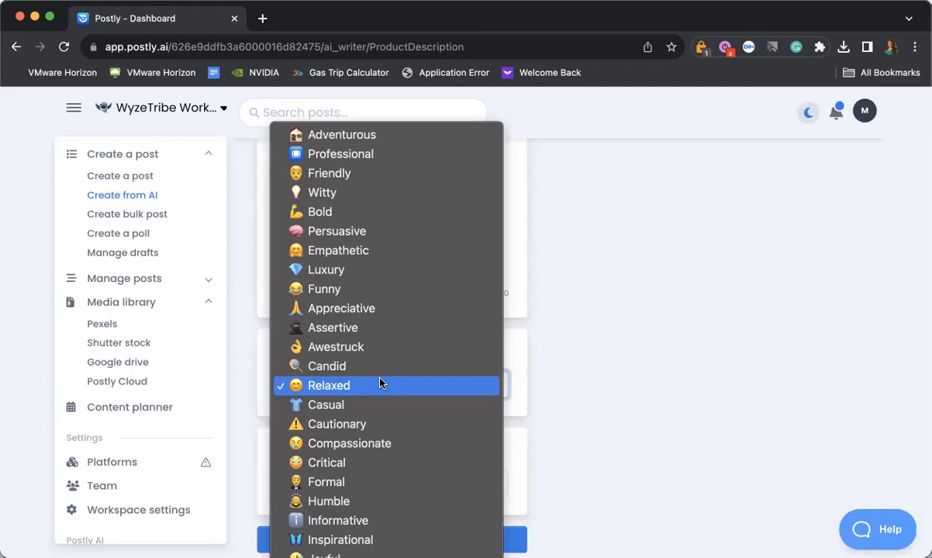
{"action": "scroll", "coordinate": [380, 383], "scroll_direction": "down", "scroll_amount": 1}
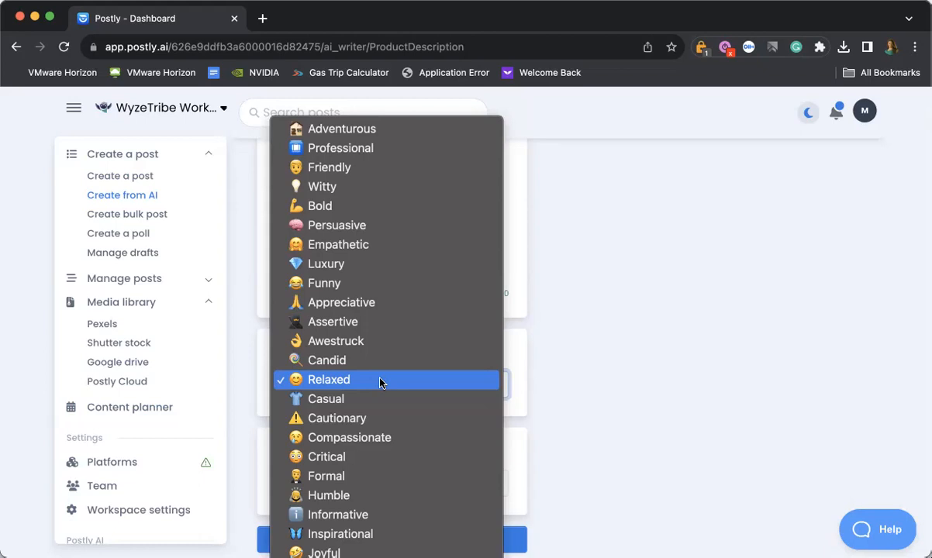
{"action": "left_click", "coordinate": [362, 226]}
{"action": "left_click", "coordinate": [336, 484]}
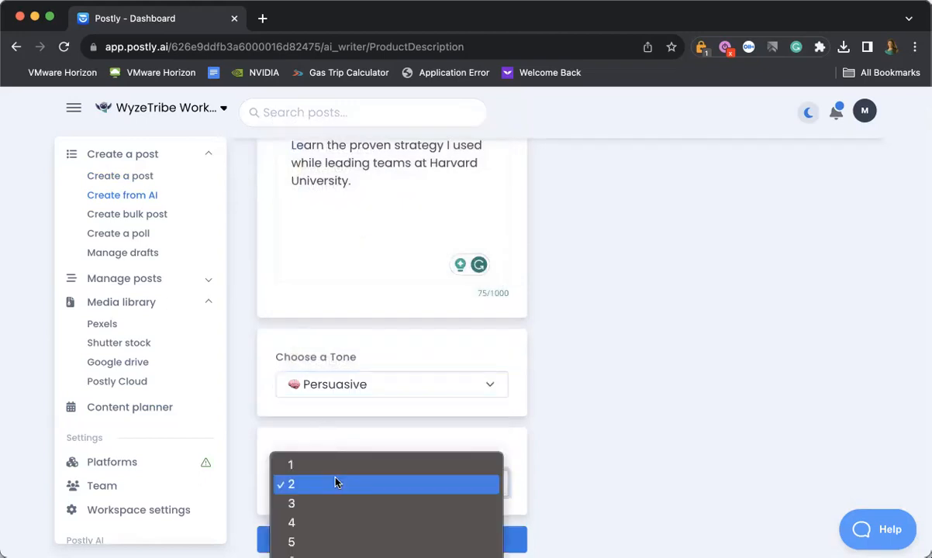
{"action": "left_click", "coordinate": [330, 523]}
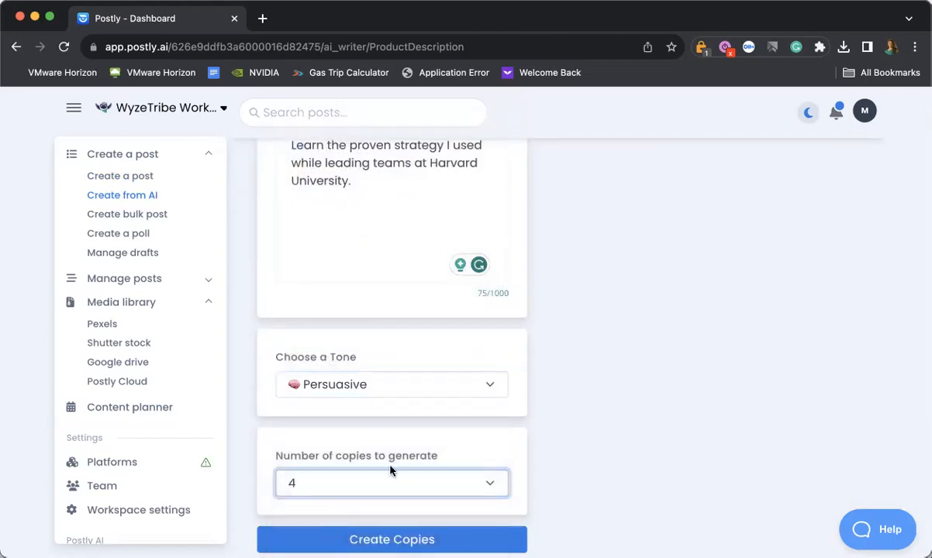
{"action": "scroll", "coordinate": [389, 470], "scroll_direction": "down", "scroll_amount": 2}
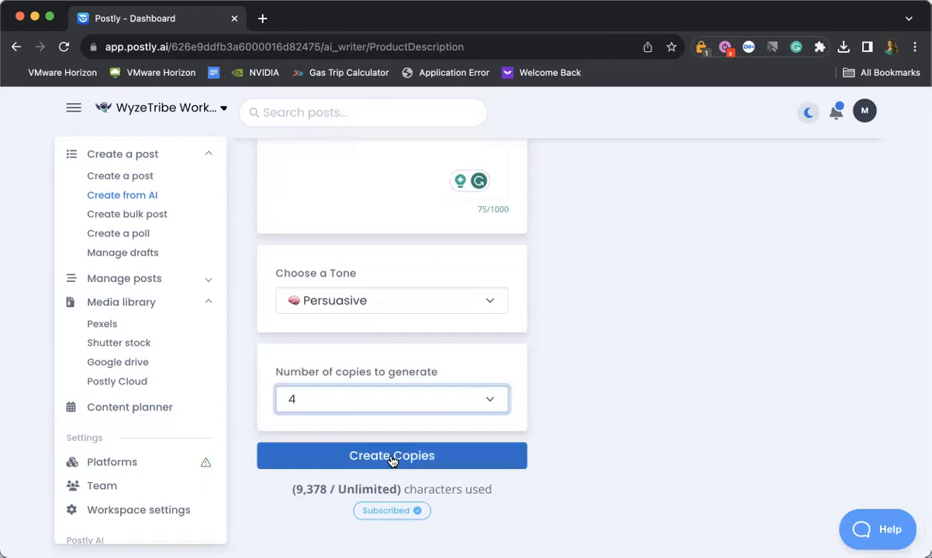
{"action": "left_click", "coordinate": [393, 461]}
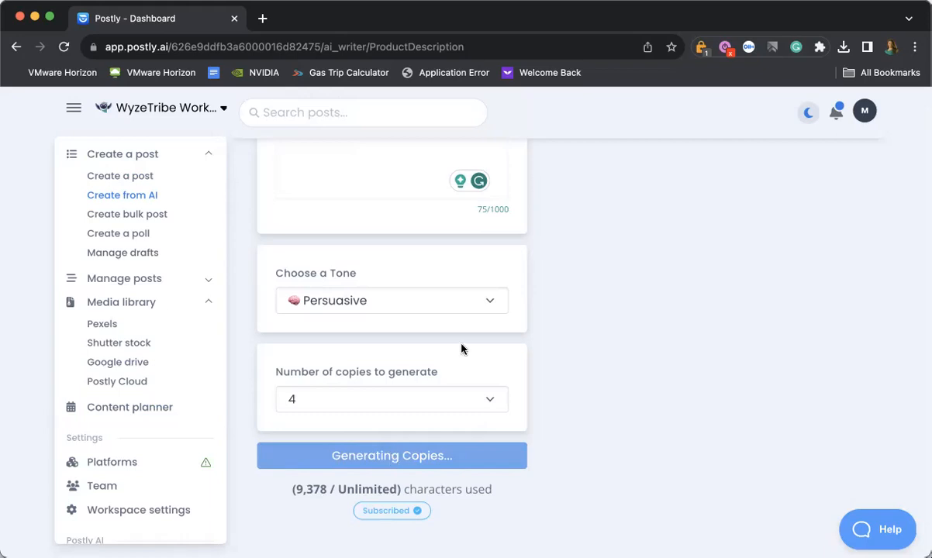
Step: Read through the generated masterclass copies and the post, copy and save options offered for each
{"action": "scroll", "coordinate": [461, 344], "scroll_direction": "up", "scroll_amount": 4}
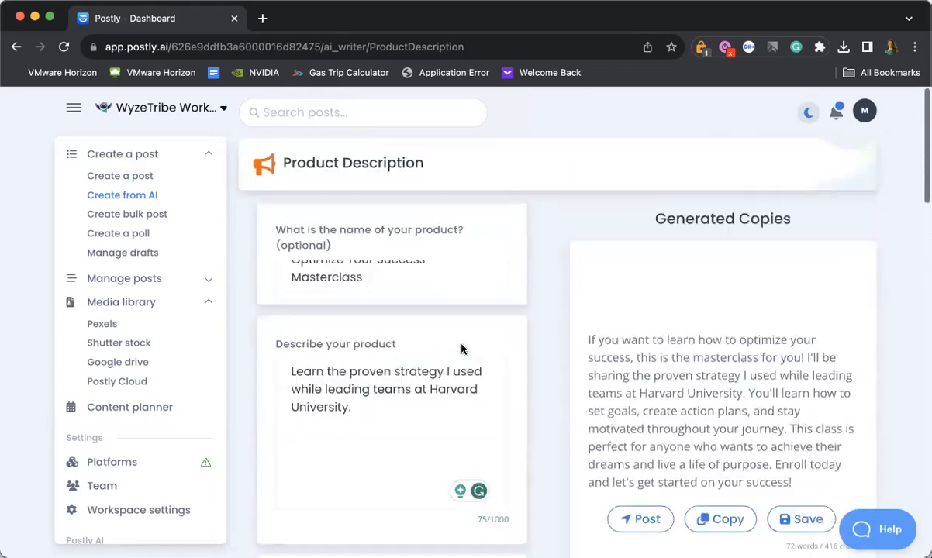
{"action": "scroll", "coordinate": [713, 300], "scroll_direction": "down", "scroll_amount": 1}
{"action": "scroll", "coordinate": [713, 306], "scroll_direction": "down", "scroll_amount": 2}
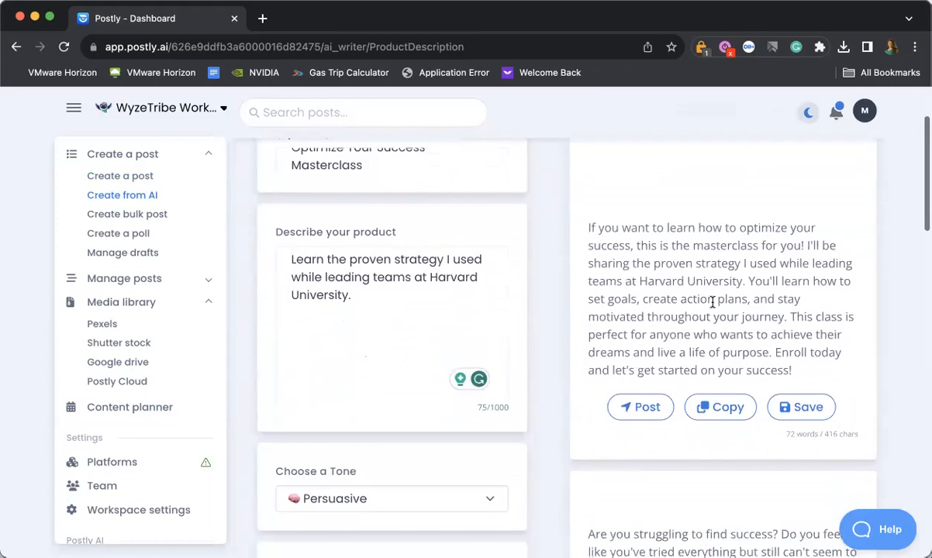
{"action": "scroll", "coordinate": [720, 296], "scroll_direction": "down", "scroll_amount": 4}
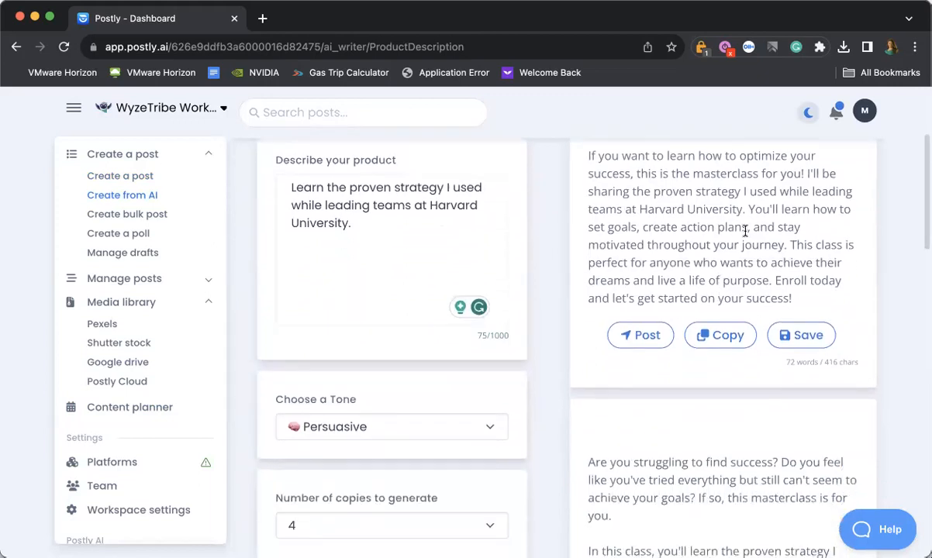
{"action": "scroll", "coordinate": [746, 229], "scroll_direction": "down", "scroll_amount": 10}
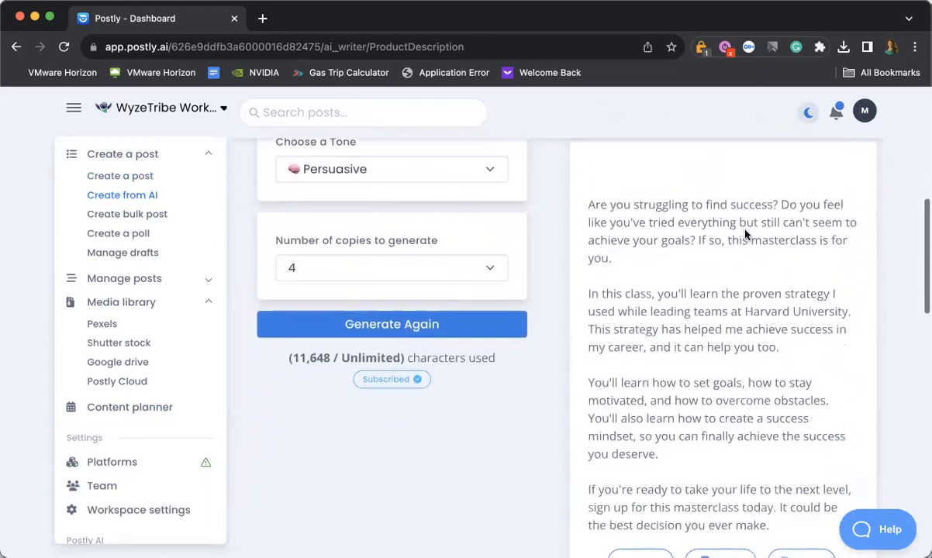
{"action": "scroll", "coordinate": [746, 230], "scroll_direction": "down", "scroll_amount": 12}
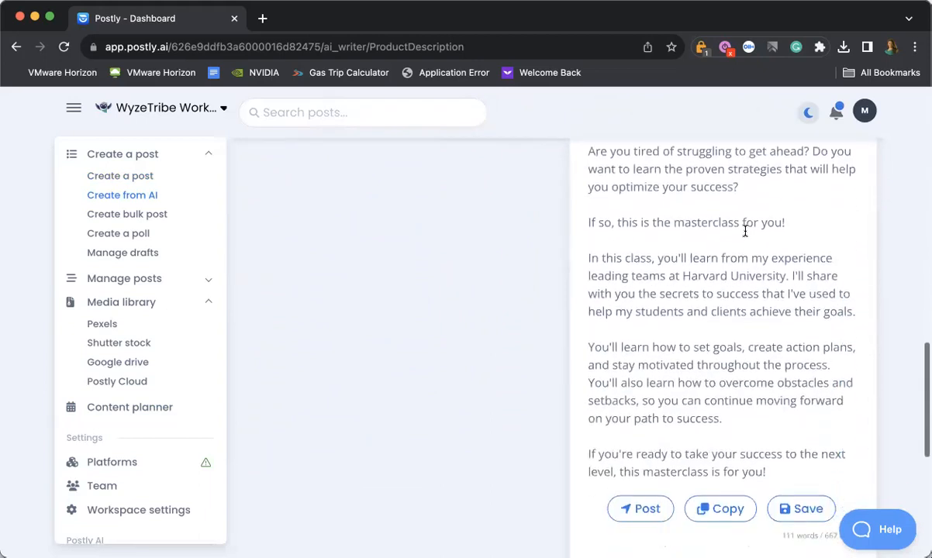
Step: Review the remaining generated masterclass copies and return to the product name and description fields
{"action": "scroll", "coordinate": [745, 230], "scroll_direction": "down", "scroll_amount": 5}
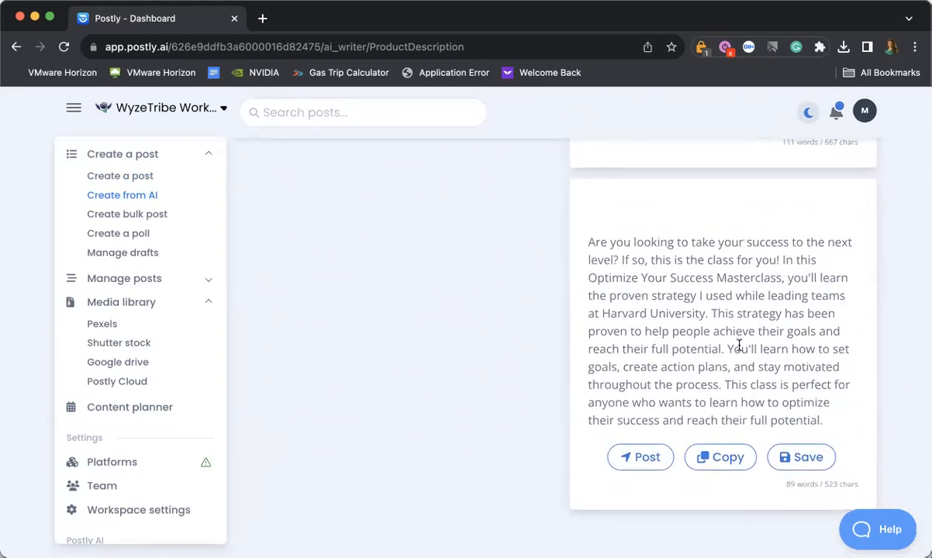
{"action": "scroll", "coordinate": [739, 346], "scroll_direction": "up", "scroll_amount": 2}
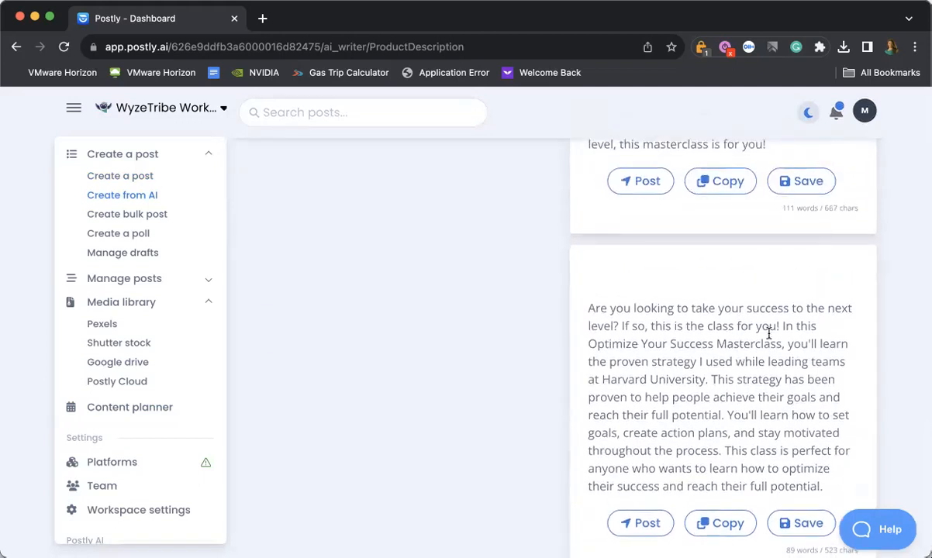
{"action": "scroll", "coordinate": [769, 332], "scroll_direction": "up", "scroll_amount": 3}
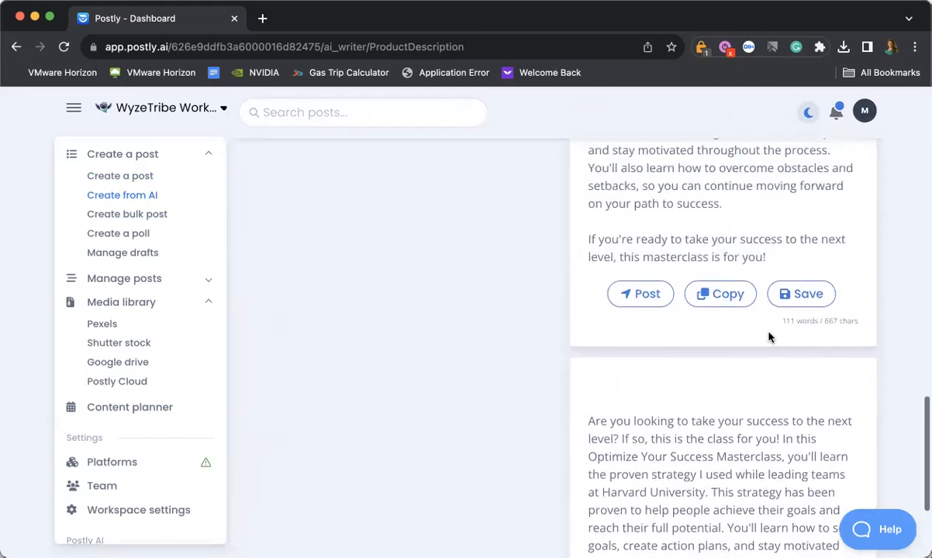
{"action": "scroll", "coordinate": [766, 343], "scroll_direction": "down", "scroll_amount": 1}
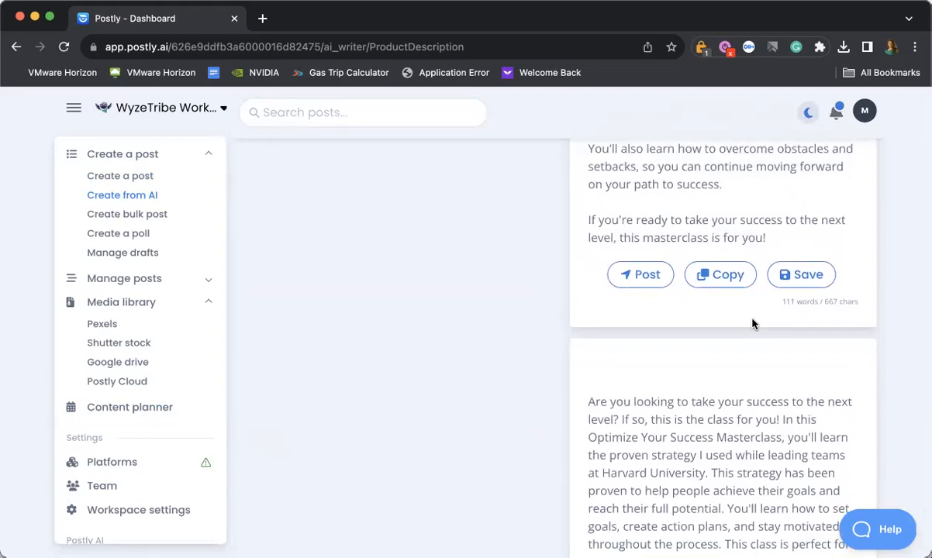
{"action": "scroll", "coordinate": [752, 324], "scroll_direction": "up", "scroll_amount": 4}
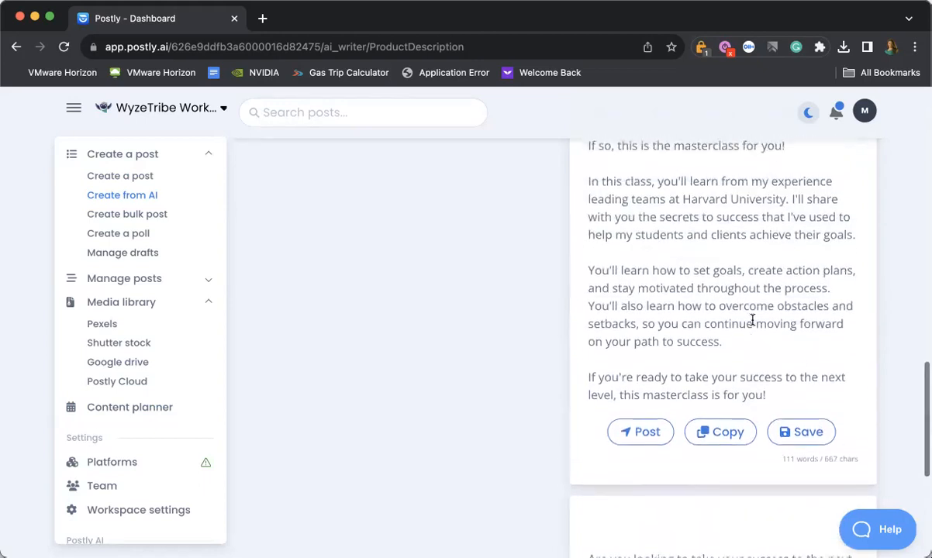
{"action": "scroll", "coordinate": [753, 324], "scroll_direction": "up", "scroll_amount": 6}
{"action": "scroll", "coordinate": [752, 324], "scroll_direction": "up", "scroll_amount": 6}
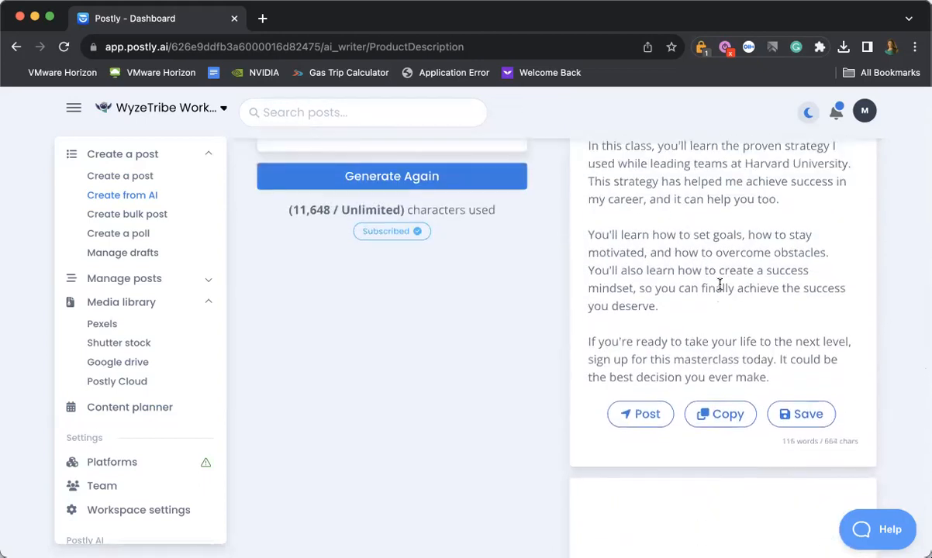
{"action": "scroll", "coordinate": [720, 286], "scroll_direction": "up", "scroll_amount": 4}
{"action": "scroll", "coordinate": [720, 289], "scroll_direction": "up", "scroll_amount": 2}
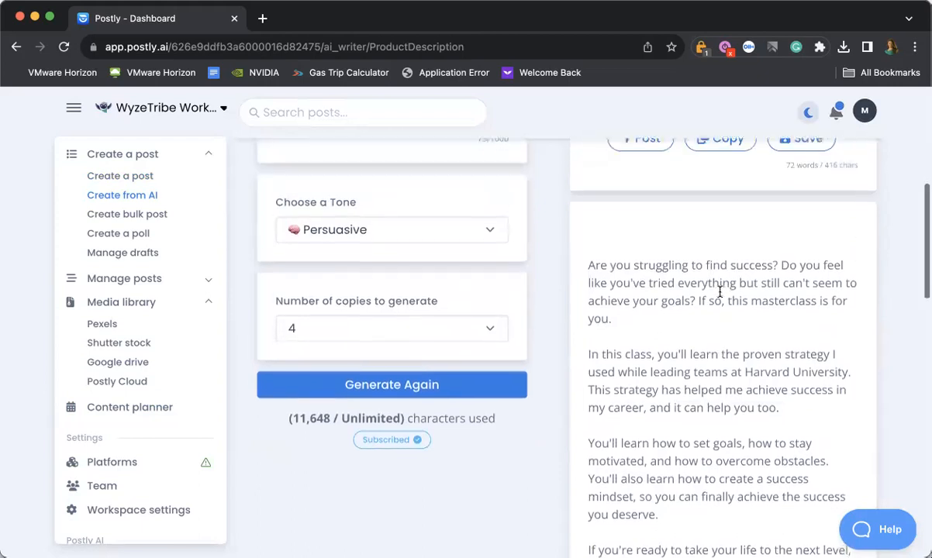
{"action": "scroll", "coordinate": [720, 292], "scroll_direction": "up", "scroll_amount": 3}
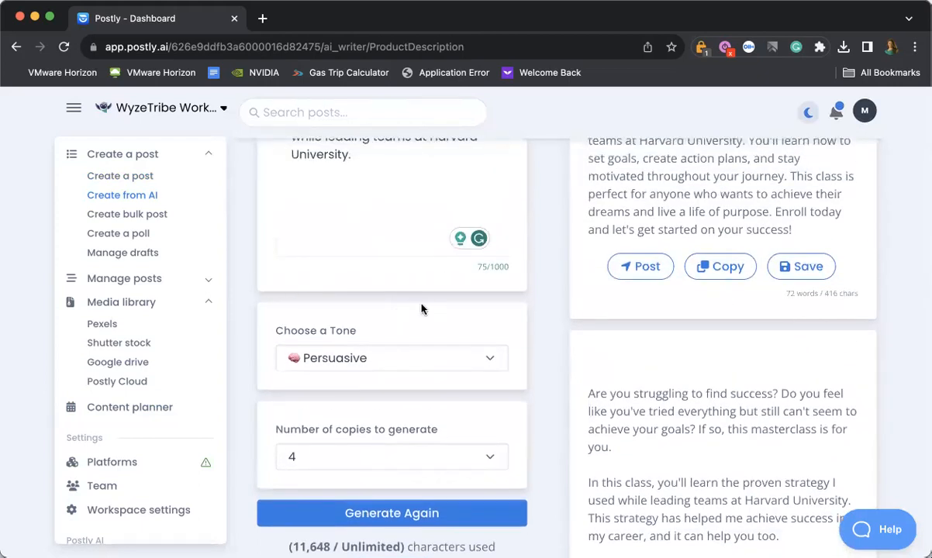
{"action": "scroll", "coordinate": [423, 304], "scroll_direction": "up", "scroll_amount": 3}
{"action": "scroll", "coordinate": [423, 298], "scroll_direction": "up", "scroll_amount": 2}
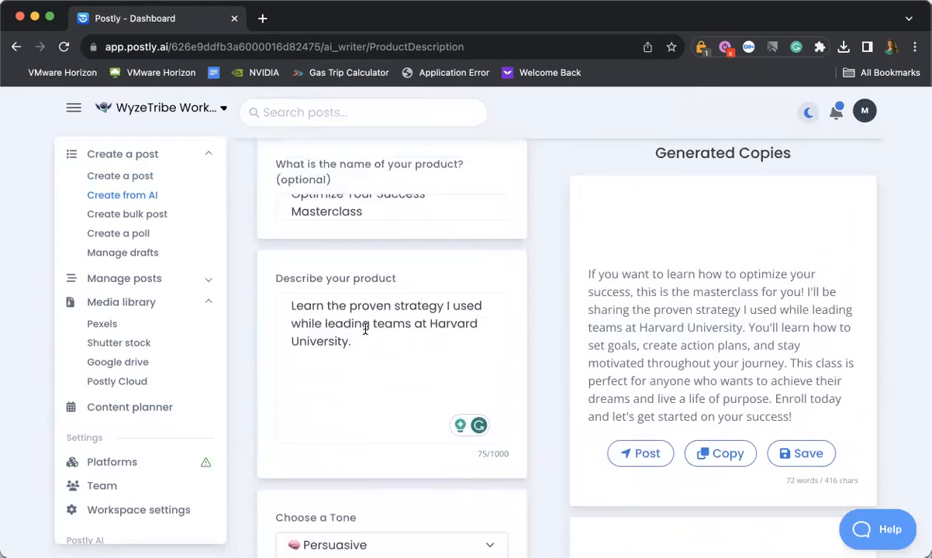
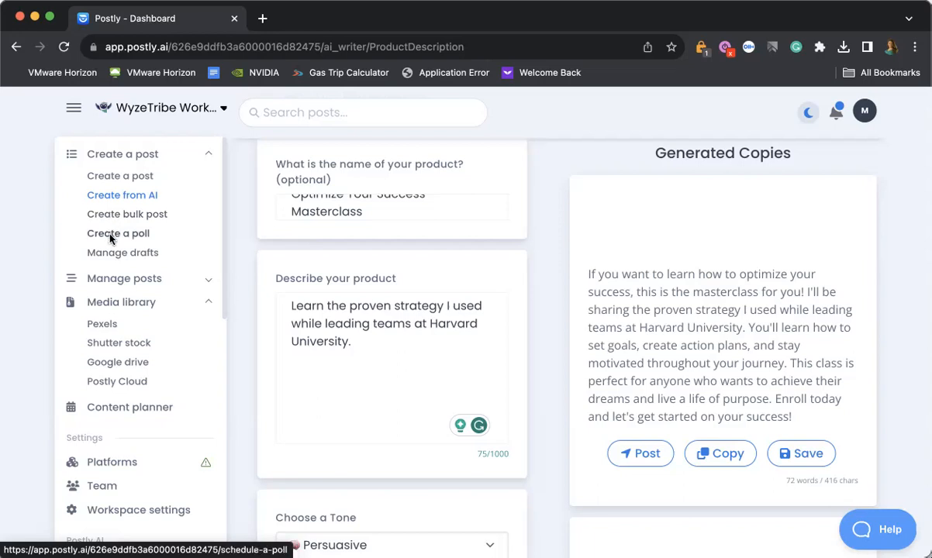
Step: Open the poll scheduling page and review its question, choices, poll length, posting date and target options
{"action": "left_click", "coordinate": [110, 238]}
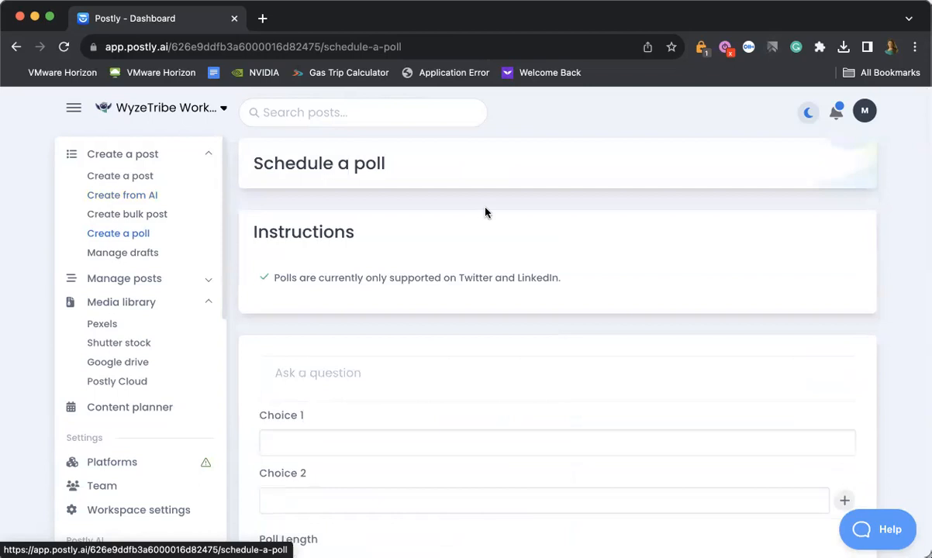
{"action": "scroll", "coordinate": [485, 208], "scroll_direction": "down", "scroll_amount": 3}
{"action": "scroll", "coordinate": [486, 207], "scroll_direction": "down", "scroll_amount": 3}
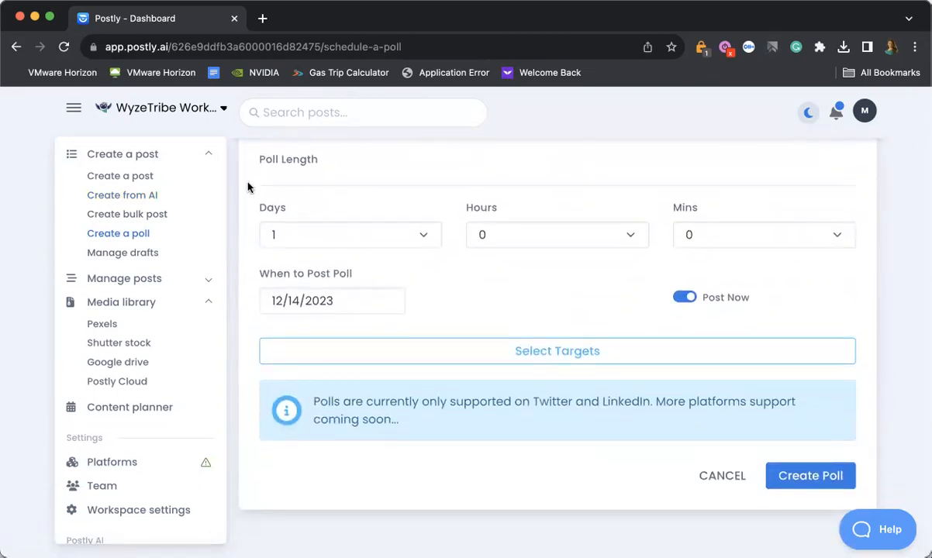
Step: Open the saved drafts and look through the drafted posts in the WyzeTribe workspace
{"action": "left_click", "coordinate": [126, 255]}
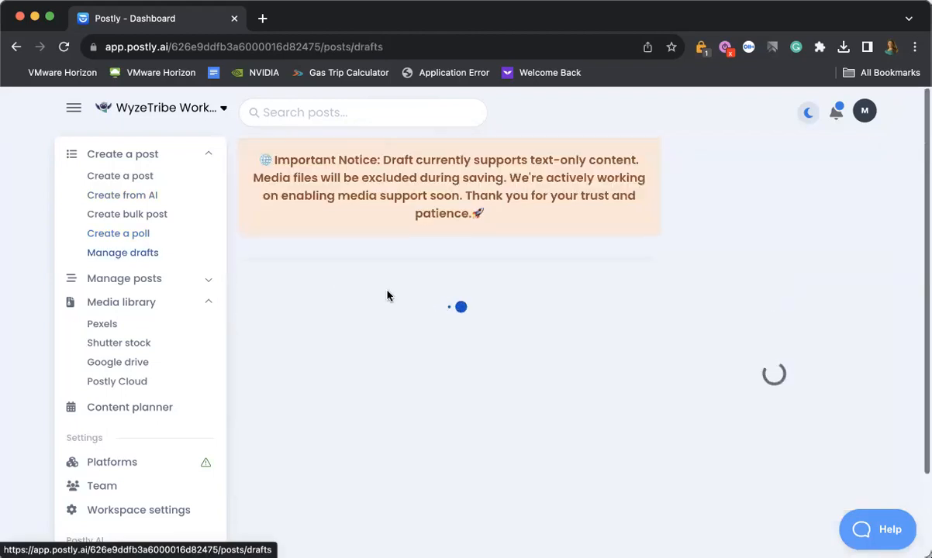
{"action": "scroll", "coordinate": [435, 318], "scroll_direction": "down", "scroll_amount": 1}
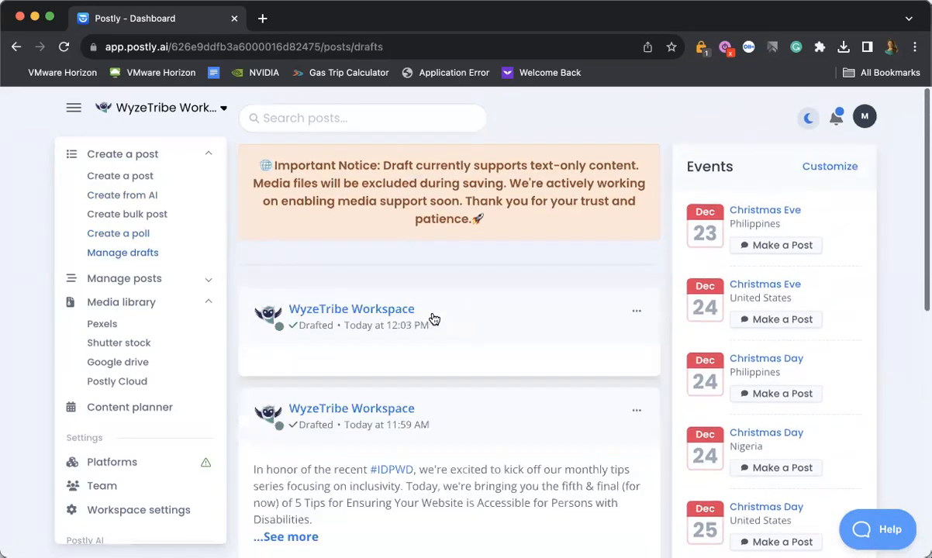
{"action": "scroll", "coordinate": [444, 205], "scroll_direction": "down", "scroll_amount": 2}
{"action": "scroll", "coordinate": [444, 205], "scroll_direction": "down", "scroll_amount": 2}
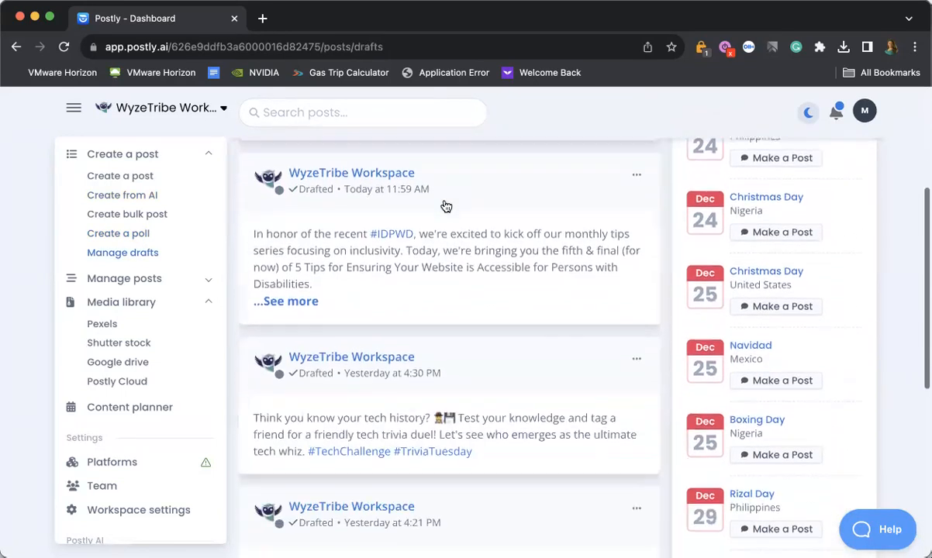
{"action": "scroll", "coordinate": [446, 203], "scroll_direction": "up", "scroll_amount": 4}
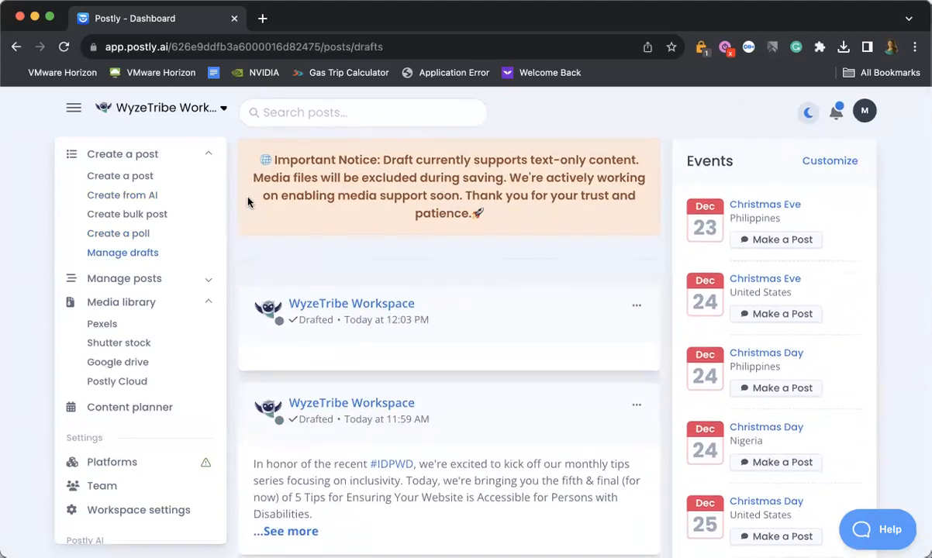
Step: Delete the two newest drafts, dated today at 12:03 PM and 11:59 AM
{"action": "left_click", "coordinate": [636, 305]}
{"action": "left_click", "coordinate": [568, 397]}
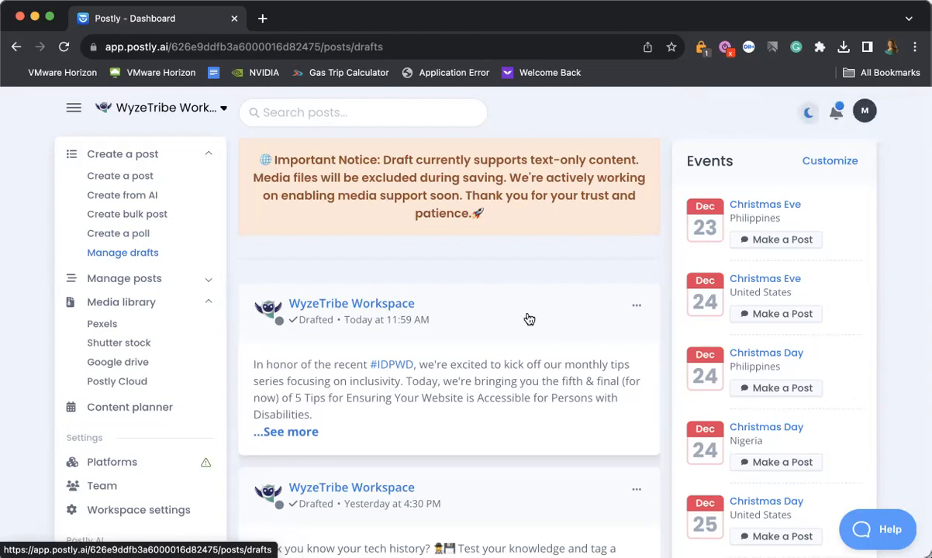
{"action": "left_click", "coordinate": [637, 306]}
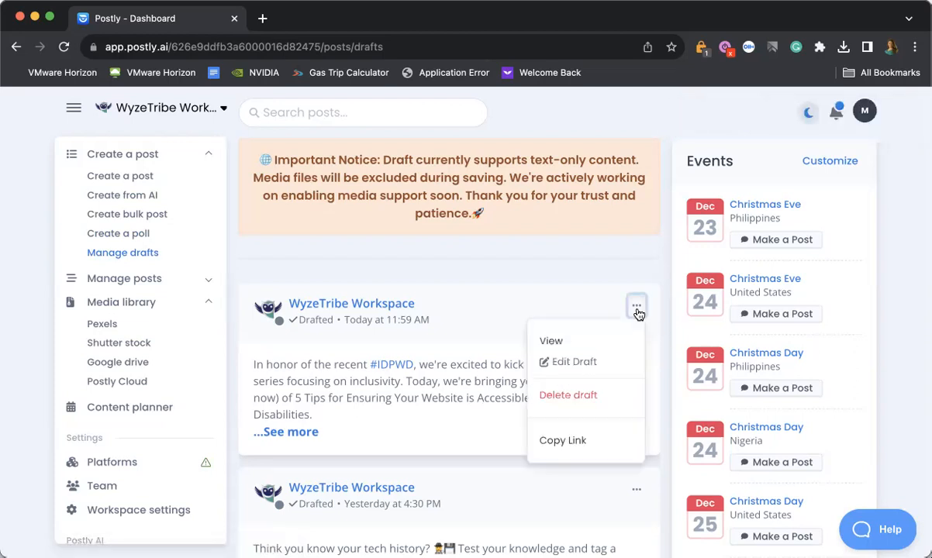
{"action": "left_click", "coordinate": [569, 395]}
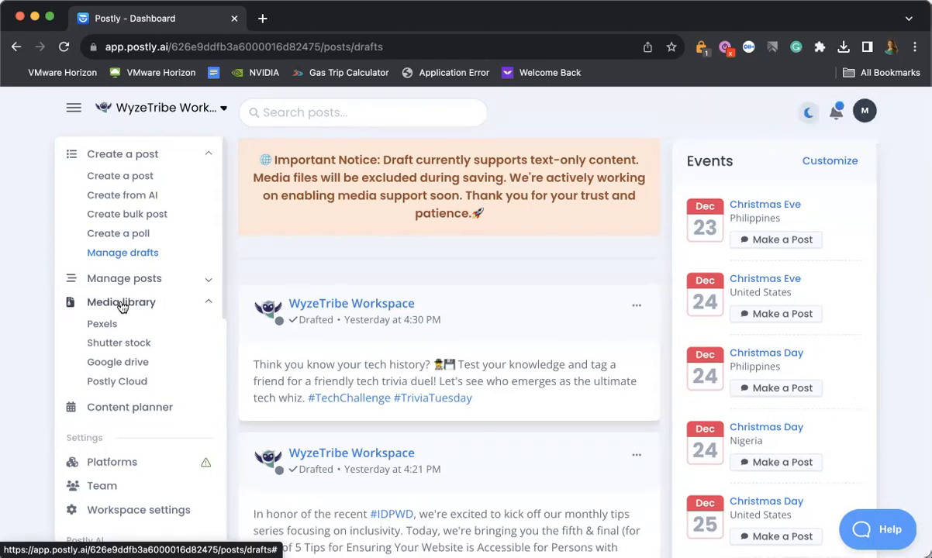
Step: Show the media library sources and open the Pexels image collection
{"action": "left_click", "coordinate": [122, 306]}
{"action": "left_click", "coordinate": [120, 309]}
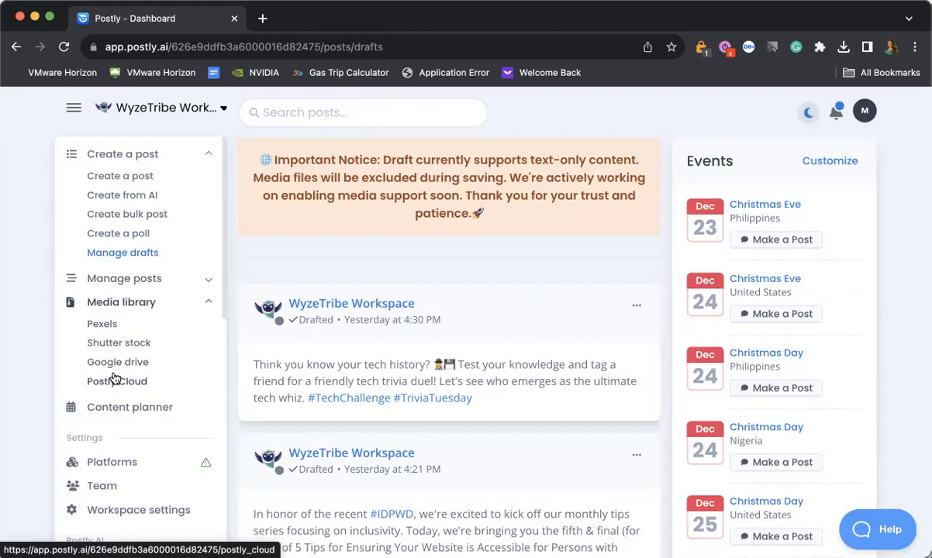
{"action": "left_click", "coordinate": [104, 324]}
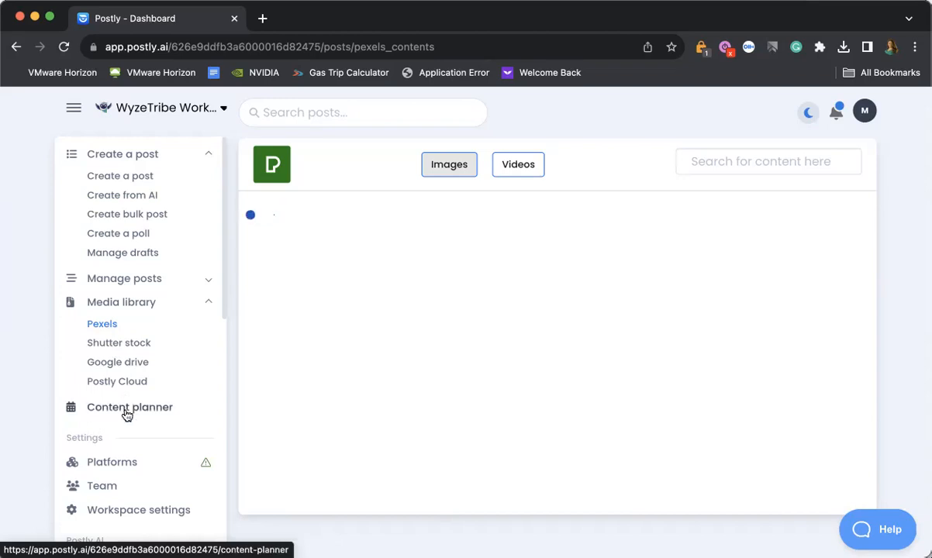
Step: Look over the settings entries and open the Postly AI dashboard to view the active plan and credits
{"action": "scroll", "coordinate": [127, 417], "scroll_direction": "down", "scroll_amount": 3}
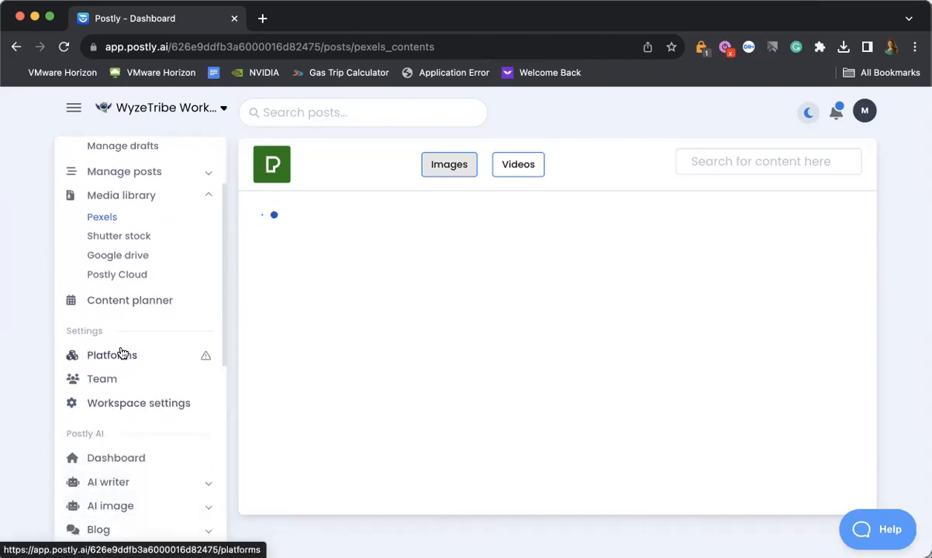
{"action": "scroll", "coordinate": [121, 353], "scroll_direction": "down", "scroll_amount": 2}
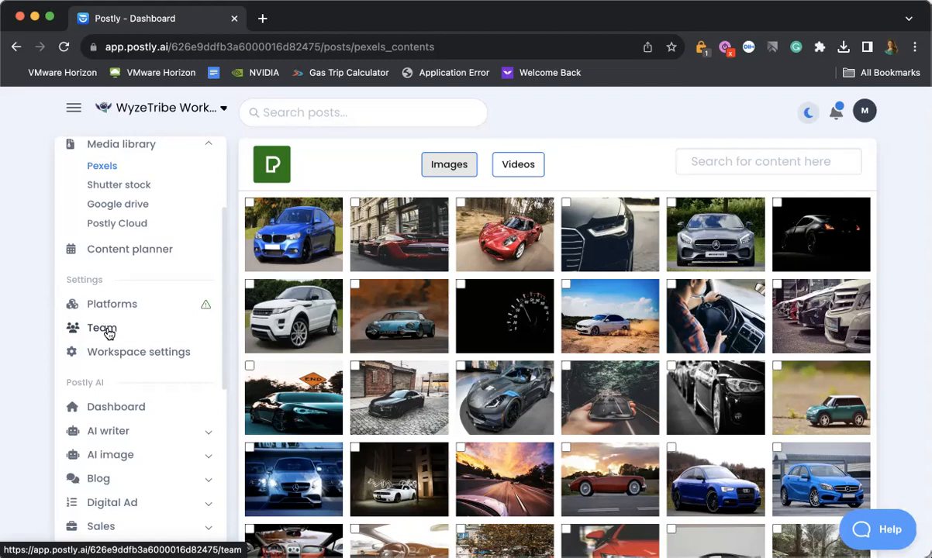
{"action": "scroll", "coordinate": [110, 332], "scroll_direction": "down", "scroll_amount": 1}
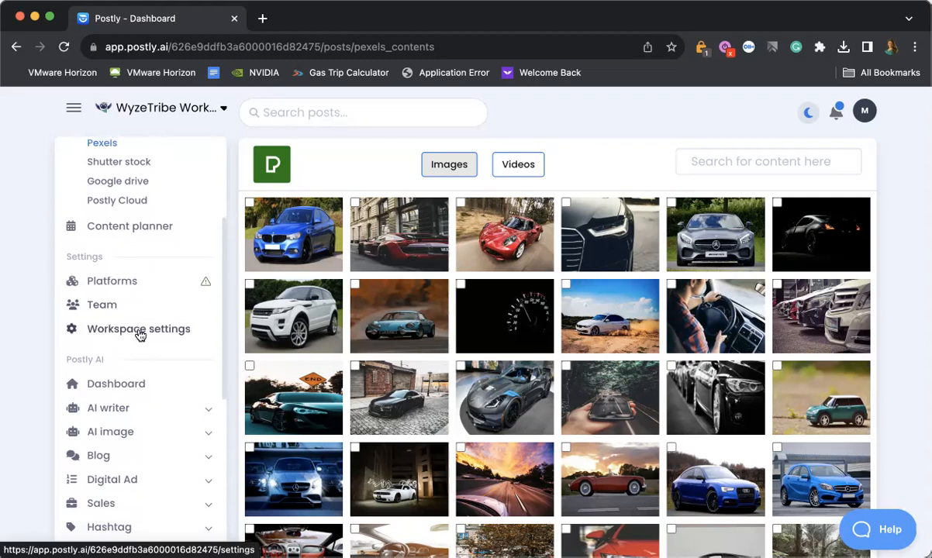
{"action": "scroll", "coordinate": [138, 332], "scroll_direction": "down", "scroll_amount": 3}
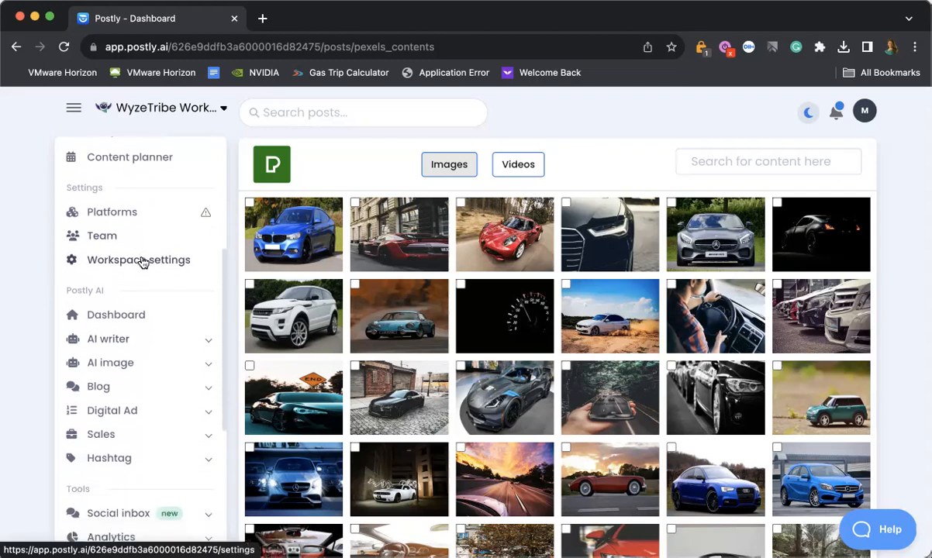
{"action": "scroll", "coordinate": [142, 262], "scroll_direction": "down", "scroll_amount": 2}
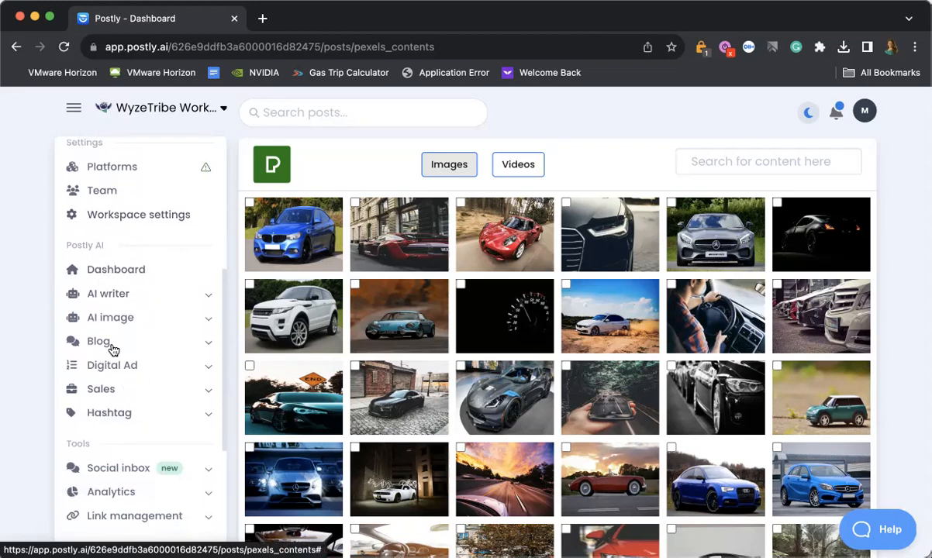
{"action": "left_click", "coordinate": [118, 271]}
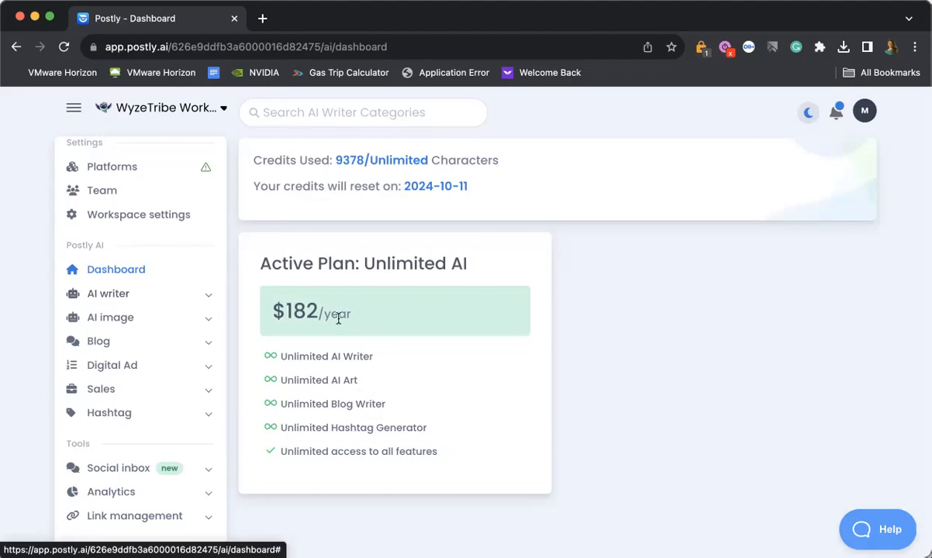
Step: Expand the AI writer, AI image and Blog groups to view the tools each one offers
{"action": "left_click", "coordinate": [125, 293]}
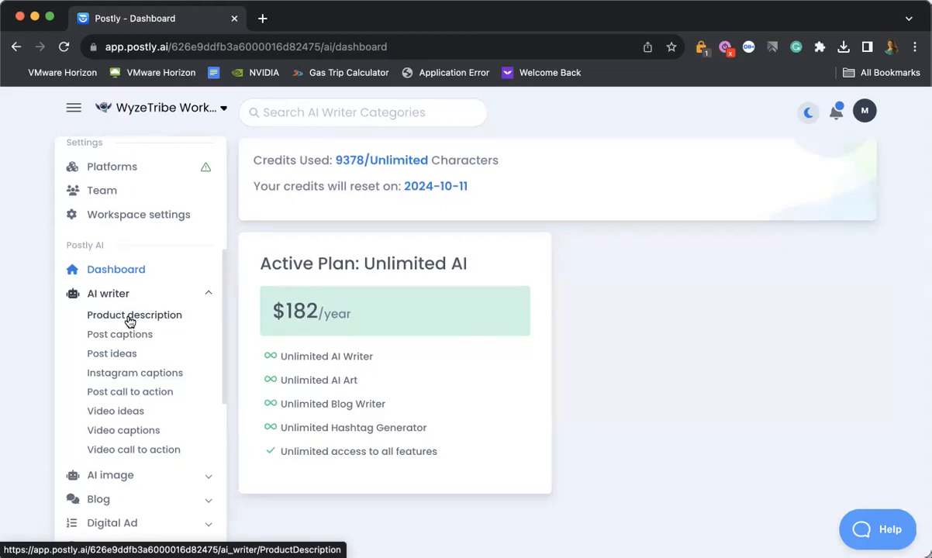
{"action": "scroll", "coordinate": [130, 321], "scroll_direction": "down", "scroll_amount": 5}
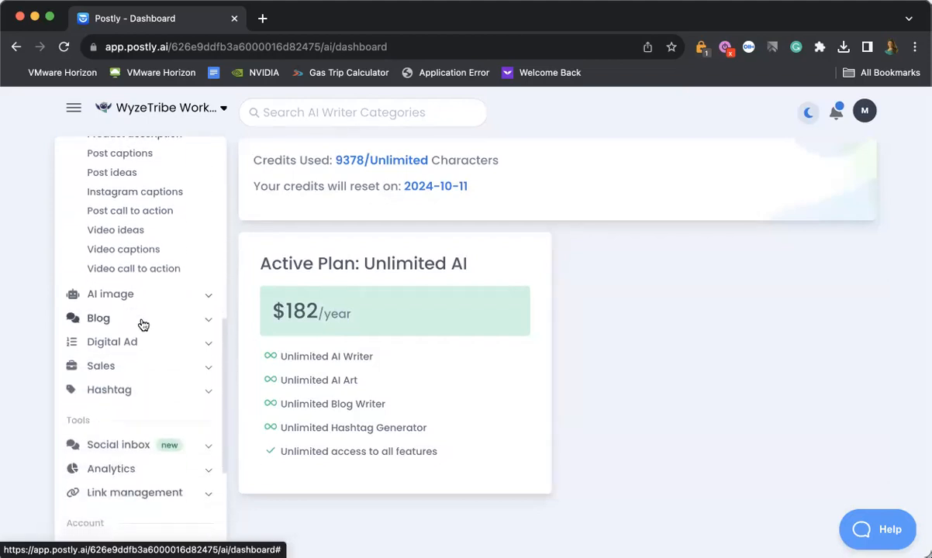
{"action": "left_click", "coordinate": [132, 295]}
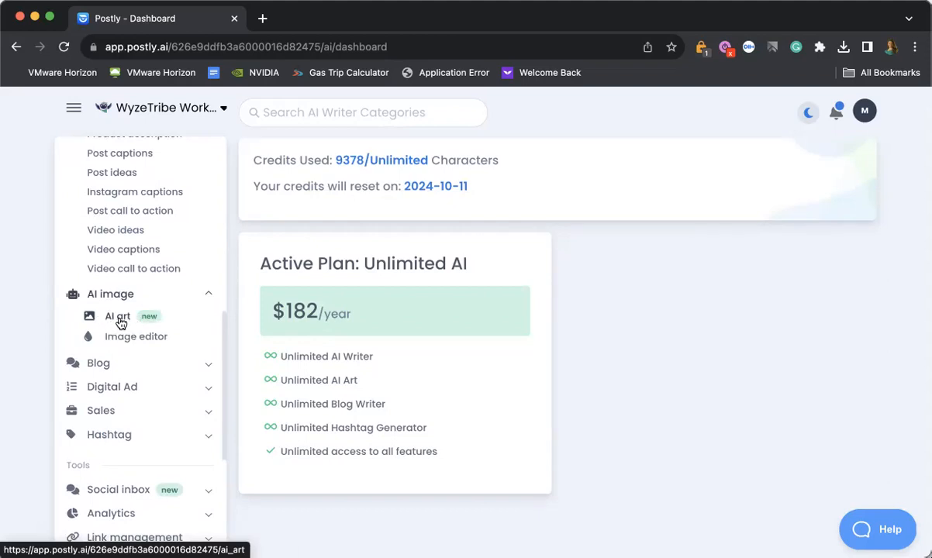
{"action": "left_click", "coordinate": [139, 366]}
{"action": "scroll", "coordinate": [142, 456], "scroll_direction": "down", "scroll_amount": 1}
{"action": "scroll", "coordinate": [141, 455], "scroll_direction": "down", "scroll_amount": 2}
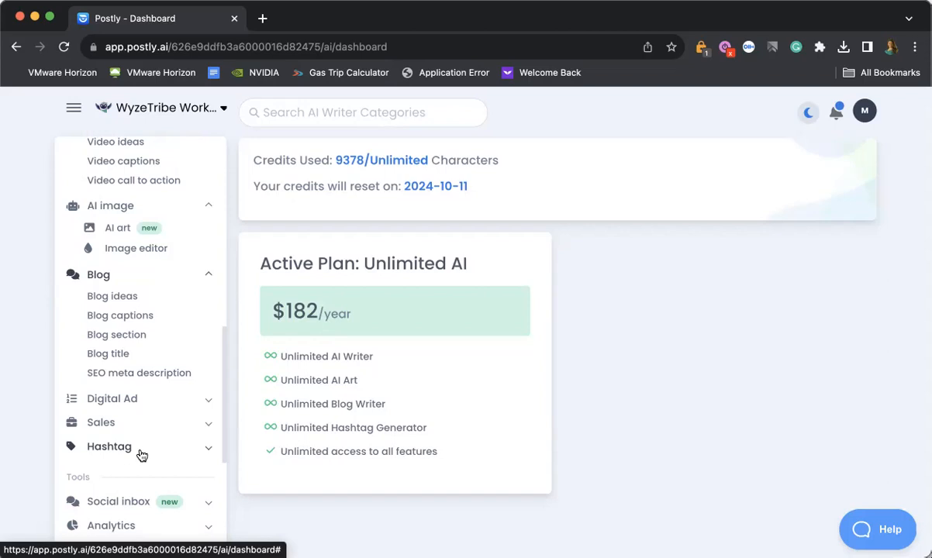
Step: Expand the Digital Ad and Sales groups to view their ad types and sales copy frameworks
{"action": "scroll", "coordinate": [141, 442], "scroll_direction": "down", "scroll_amount": 2}
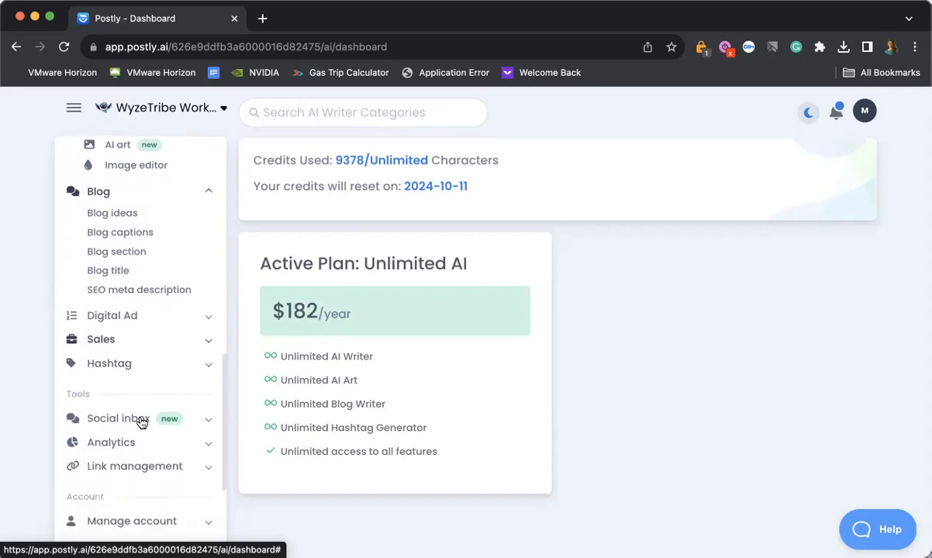
{"action": "left_click", "coordinate": [140, 320]}
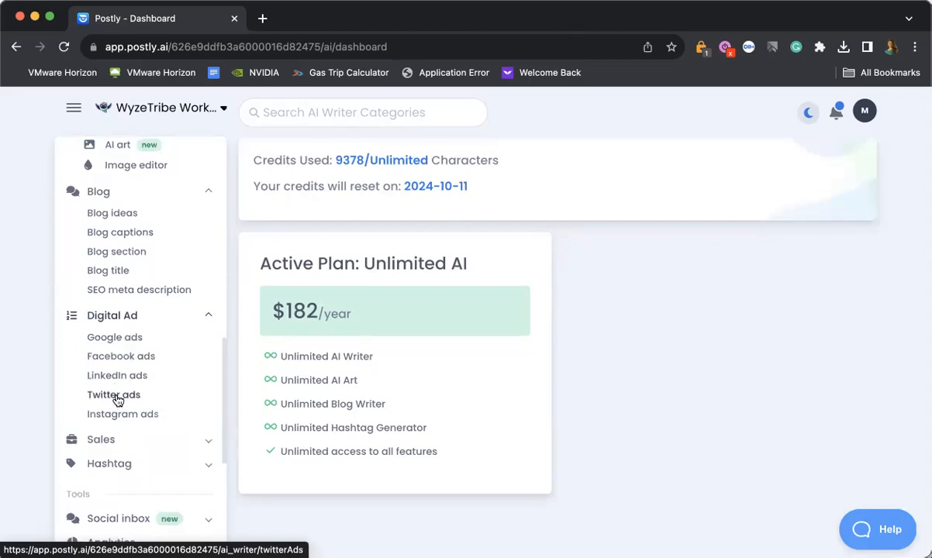
{"action": "scroll", "coordinate": [115, 400], "scroll_direction": "down", "scroll_amount": 2}
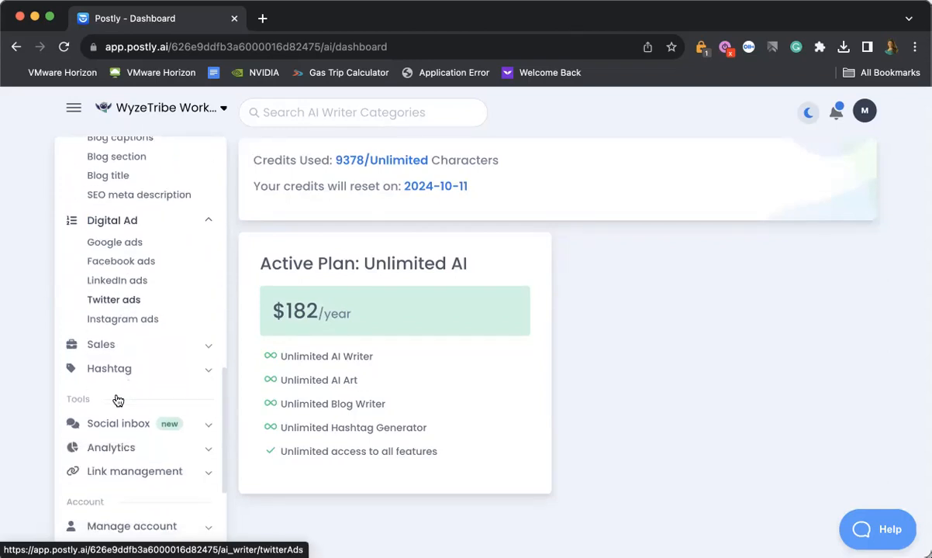
{"action": "left_click", "coordinate": [115, 351]}
{"action": "scroll", "coordinate": [114, 352], "scroll_direction": "down", "scroll_amount": 2}
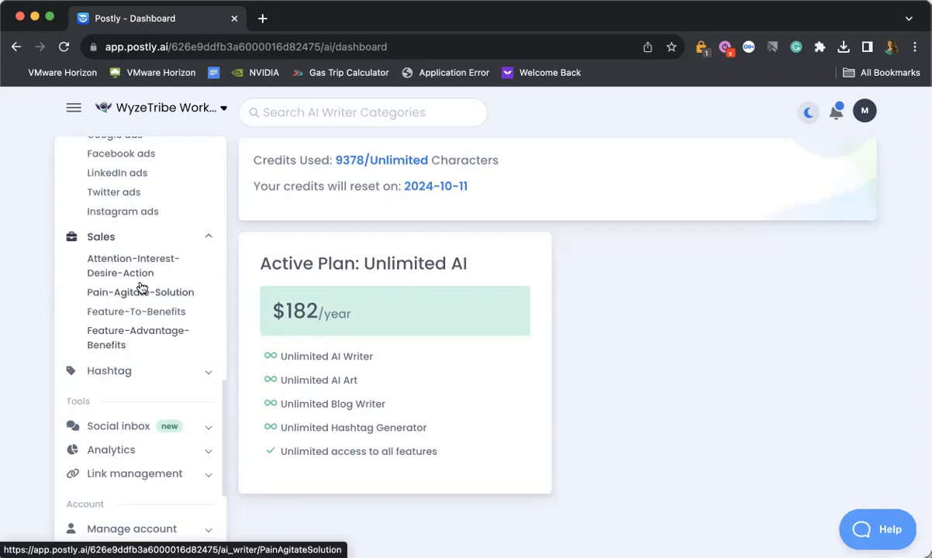
Step: Expand the Hashtag group to view the hashtag tool it offers
{"action": "scroll", "coordinate": [141, 290], "scroll_direction": "down", "scroll_amount": 1}
{"action": "left_click", "coordinate": [128, 318]}
{"action": "scroll", "coordinate": [132, 310], "scroll_direction": "down", "scroll_amount": 1}
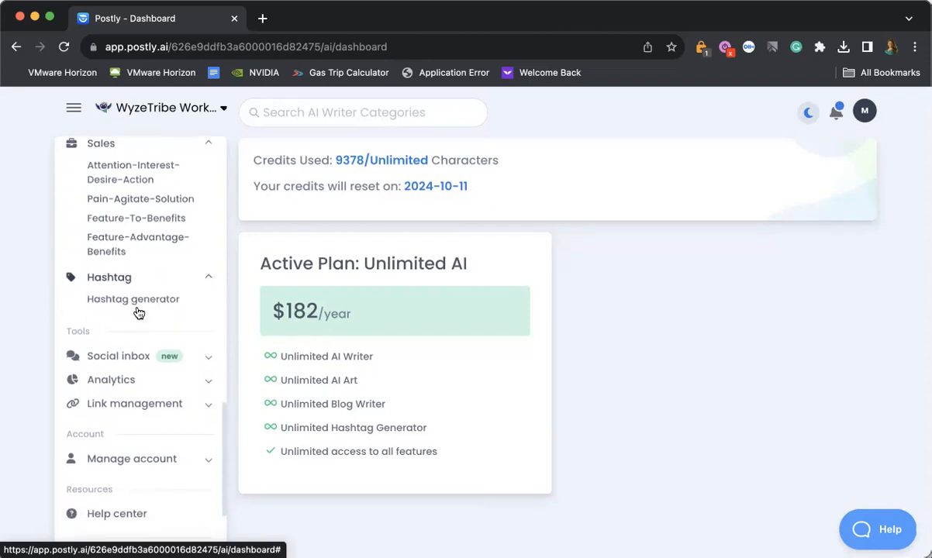
Step: Expand the Social inbox and Analytics groups to view the messaging entry and the platforms covered by analytics
{"action": "scroll", "coordinate": [129, 305], "scroll_direction": "down", "scroll_amount": 1}
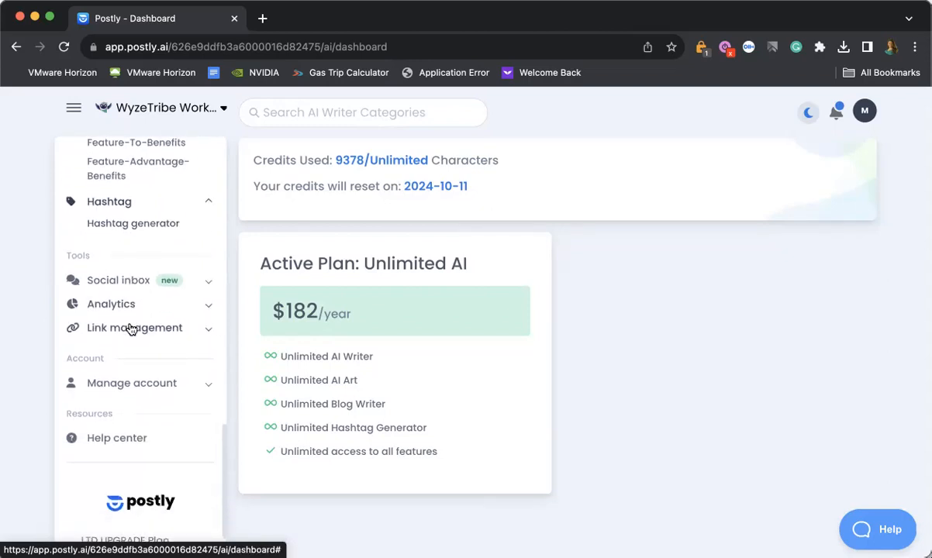
{"action": "scroll", "coordinate": [130, 328], "scroll_direction": "down", "scroll_amount": 1}
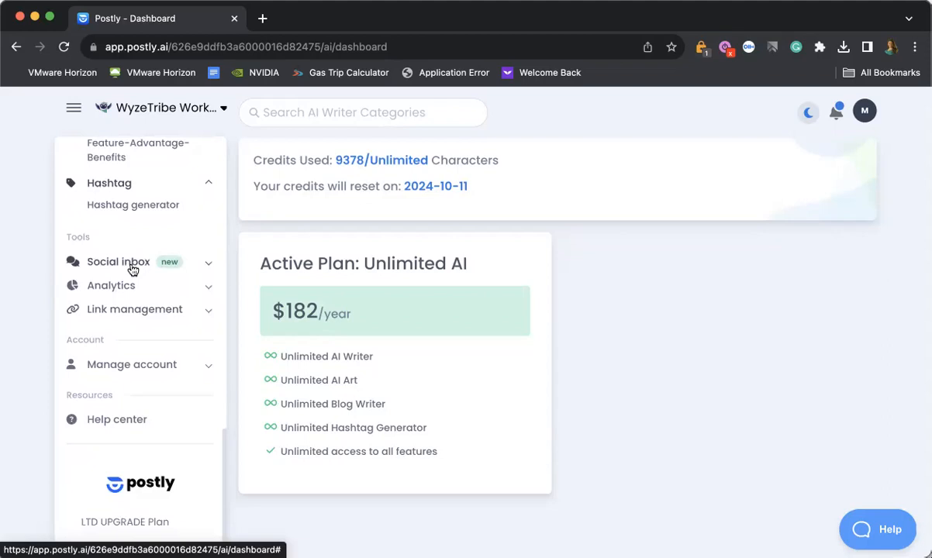
{"action": "left_click", "coordinate": [132, 263]}
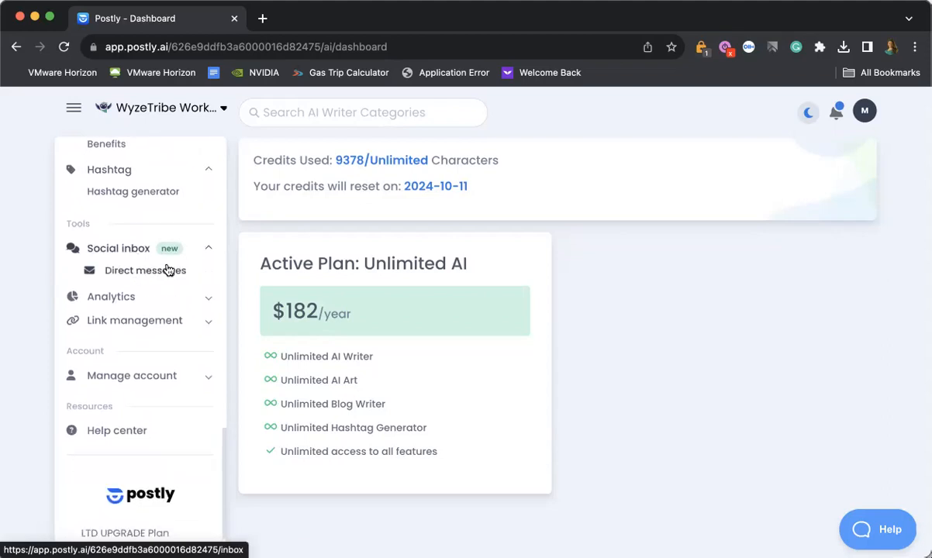
{"action": "left_click", "coordinate": [129, 298]}
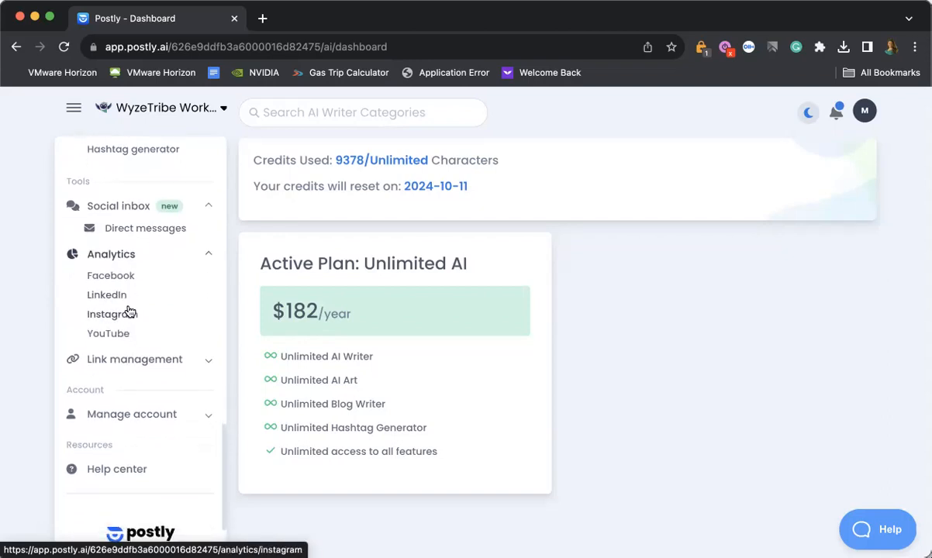
Step: Expand the Link management and Manage account groups to view their link tools and the profile and billing entries
{"action": "scroll", "coordinate": [129, 312], "scroll_direction": "down", "scroll_amount": 2}
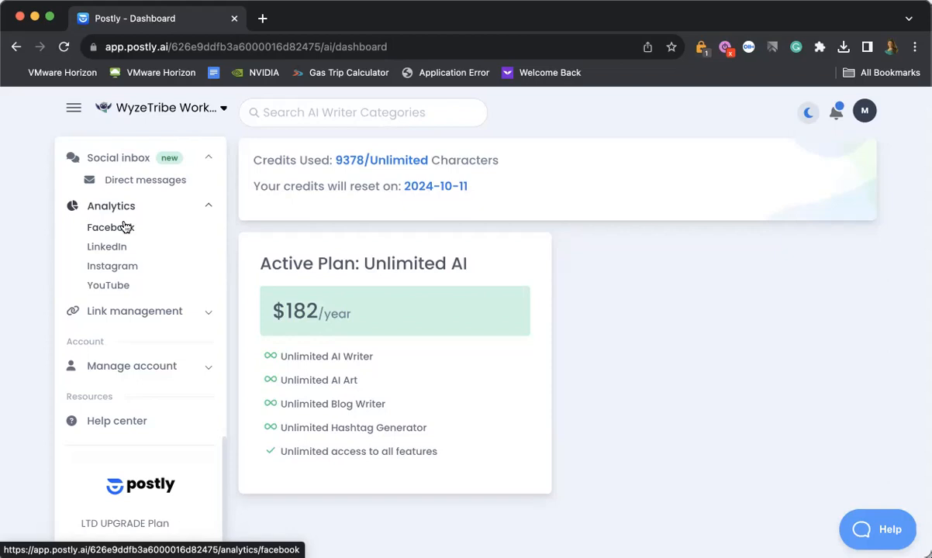
{"action": "left_click", "coordinate": [156, 315]}
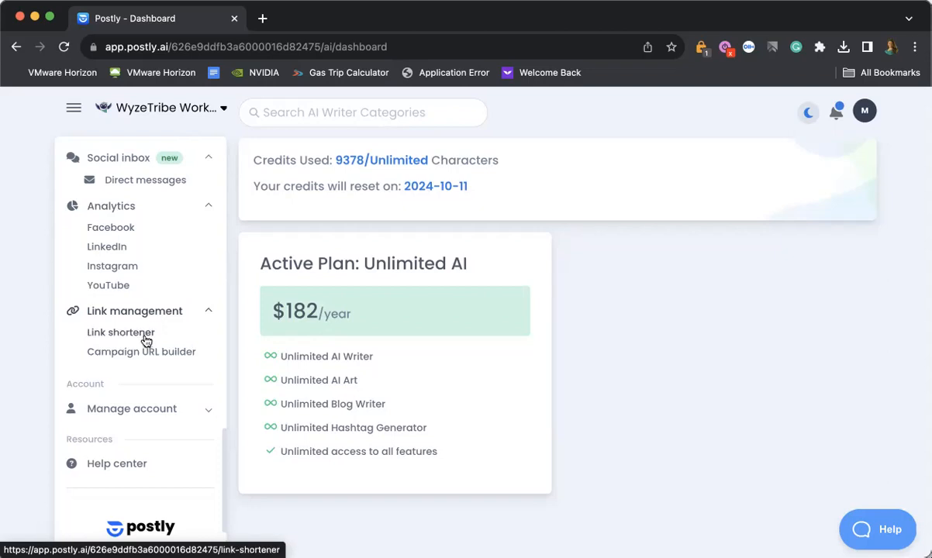
{"action": "scroll", "coordinate": [143, 337], "scroll_direction": "down", "scroll_amount": 1}
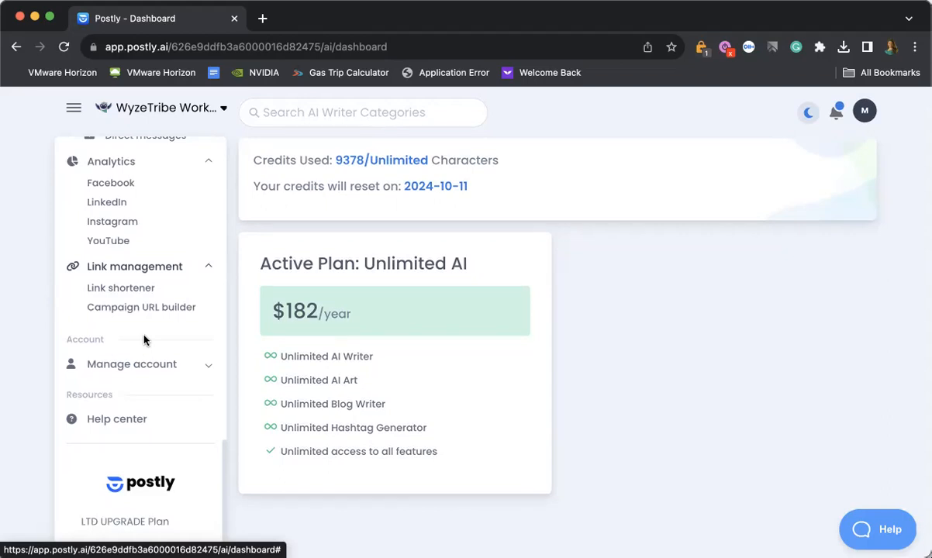
{"action": "left_click", "coordinate": [136, 365]}
{"action": "scroll", "coordinate": [141, 370], "scroll_direction": "down", "scroll_amount": 2}
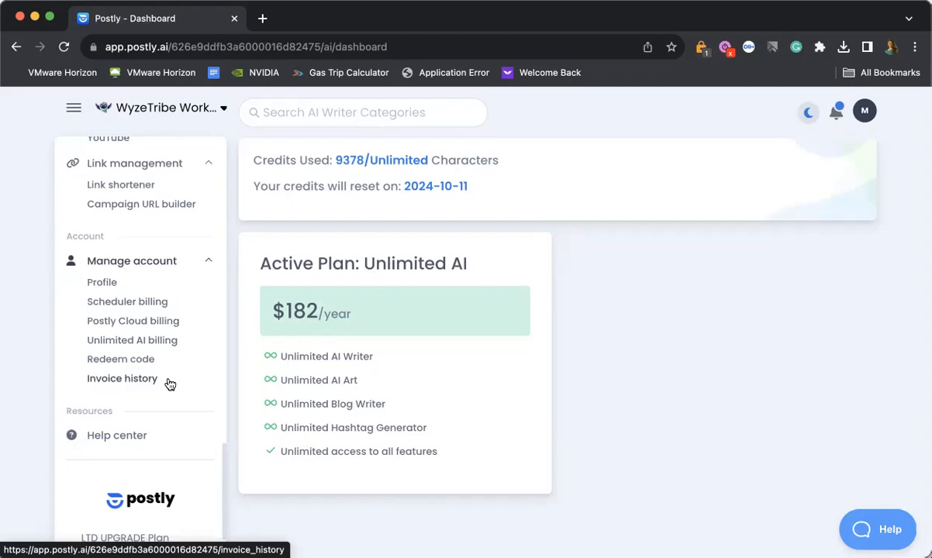
{"action": "scroll", "coordinate": [160, 295], "scroll_direction": "down", "scroll_amount": 1}
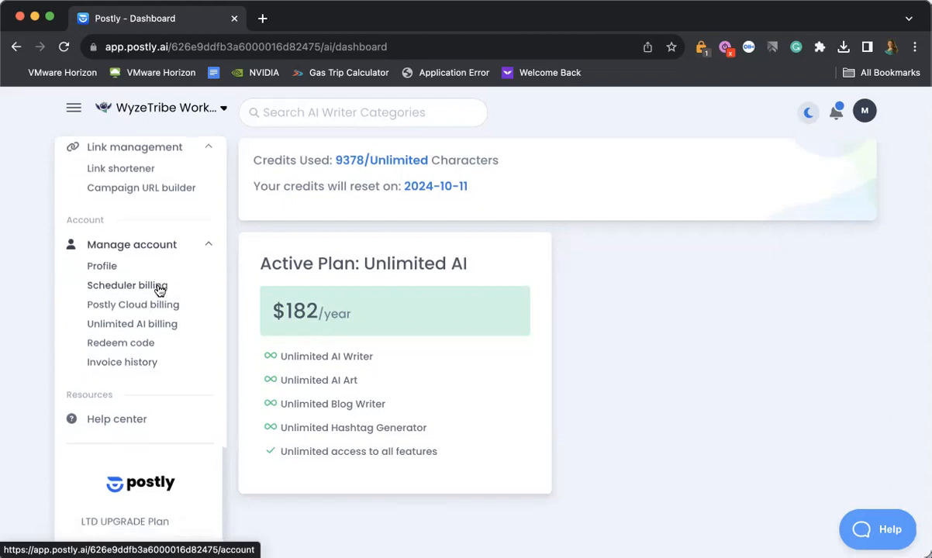
{"action": "scroll", "coordinate": [180, 380], "scroll_direction": "up", "scroll_amount": 10}
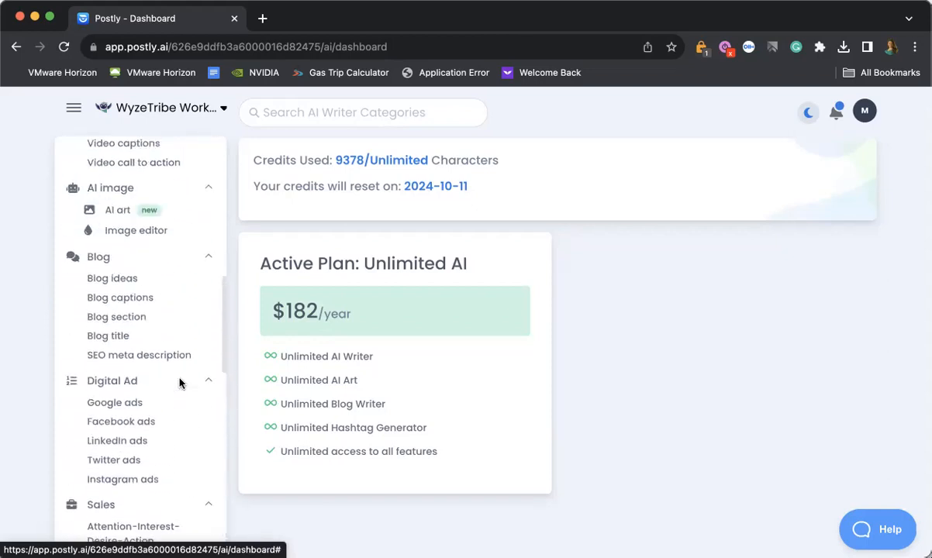
{"action": "scroll", "coordinate": [179, 382], "scroll_direction": "up", "scroll_amount": 2}
{"action": "scroll", "coordinate": [179, 417], "scroll_direction": "up", "scroll_amount": 4}
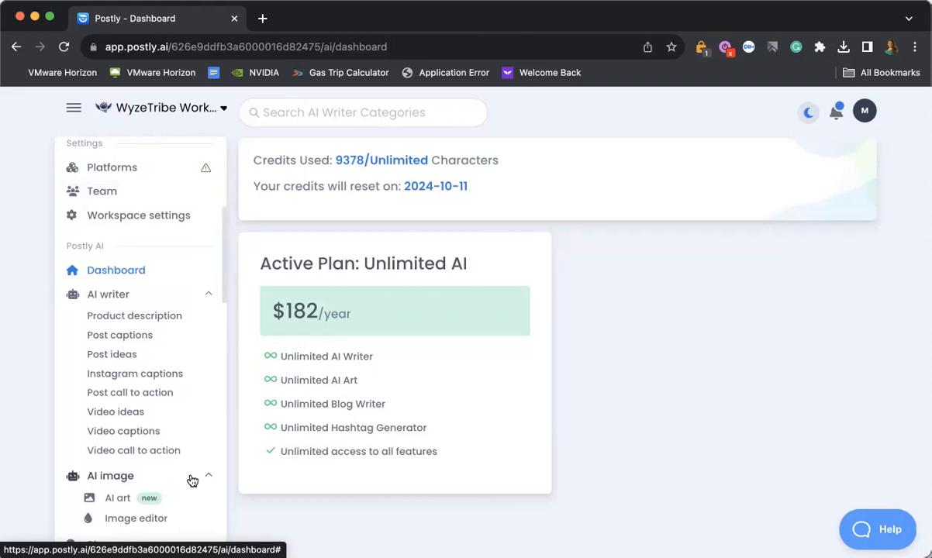
{"action": "scroll", "coordinate": [190, 480], "scroll_direction": "up", "scroll_amount": 6}
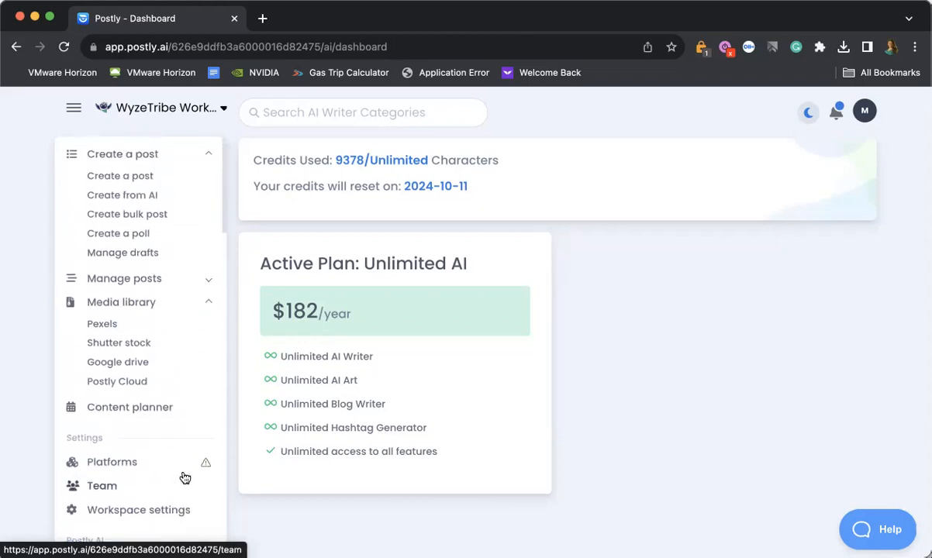